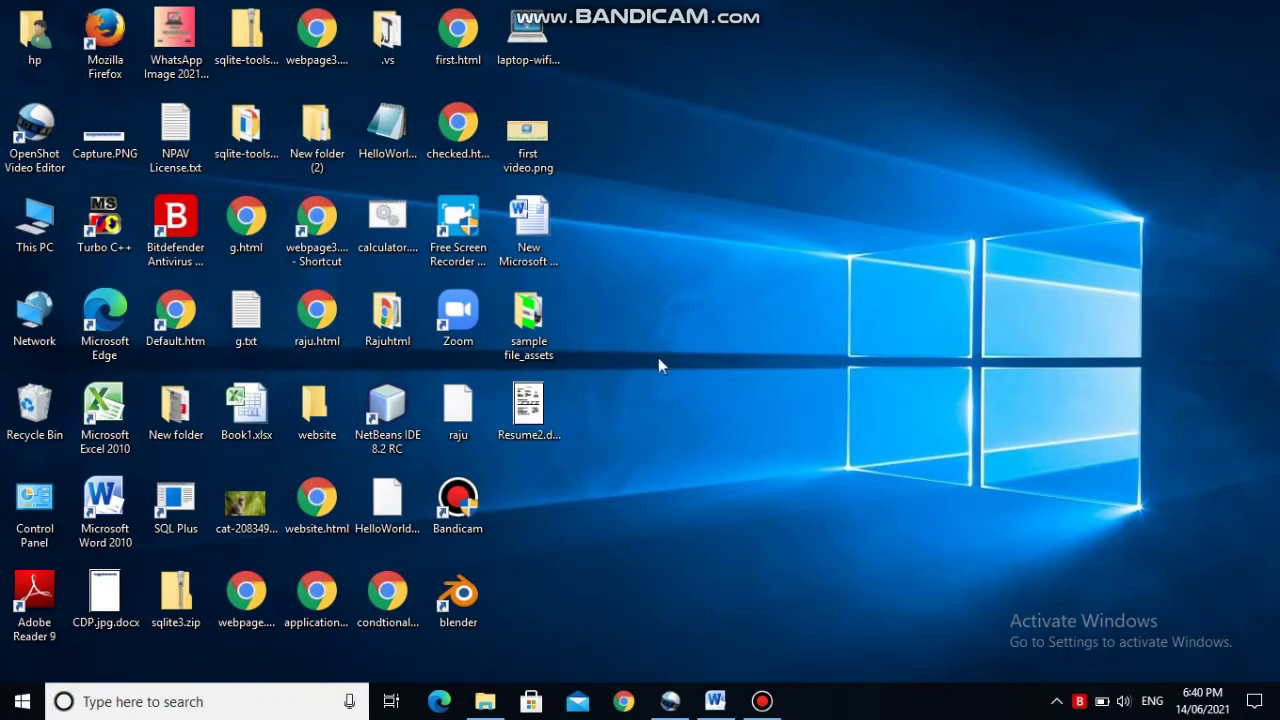
right_click(742, 224)
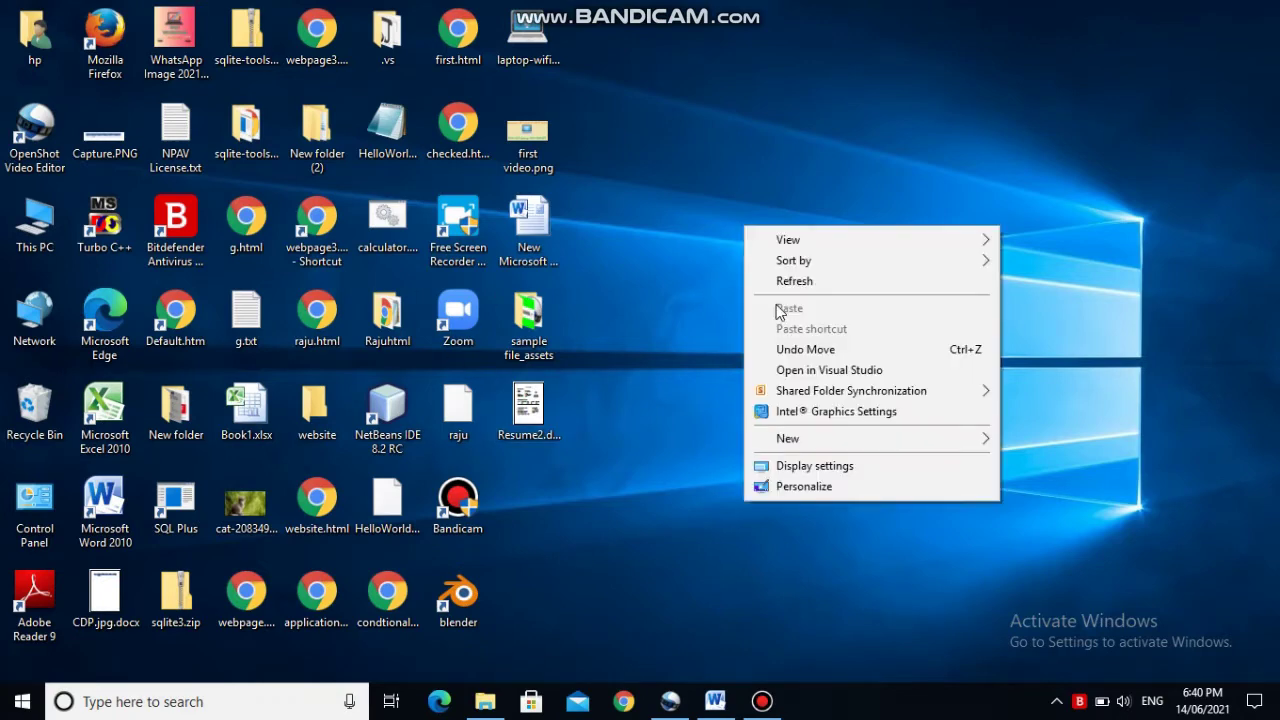
click(780, 285)
right_click(684, 221)
click(716, 277)
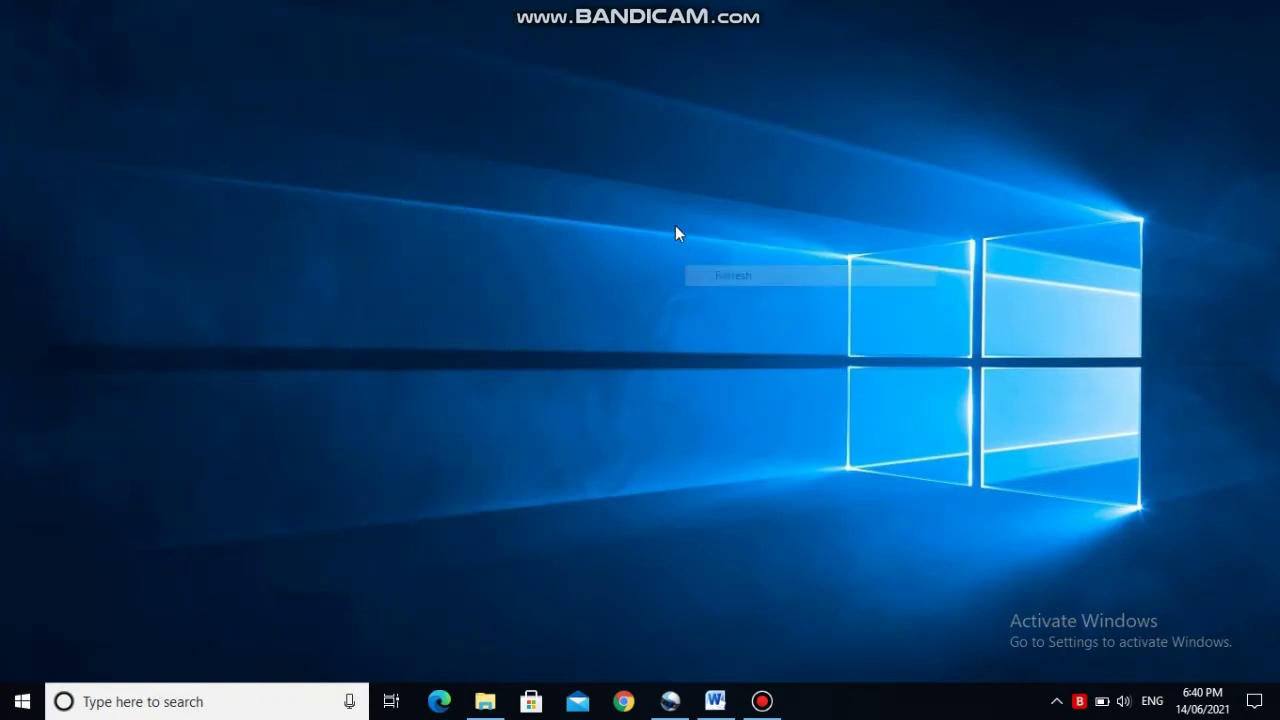
right_click(674, 224)
click(716, 277)
right_click(695, 205)
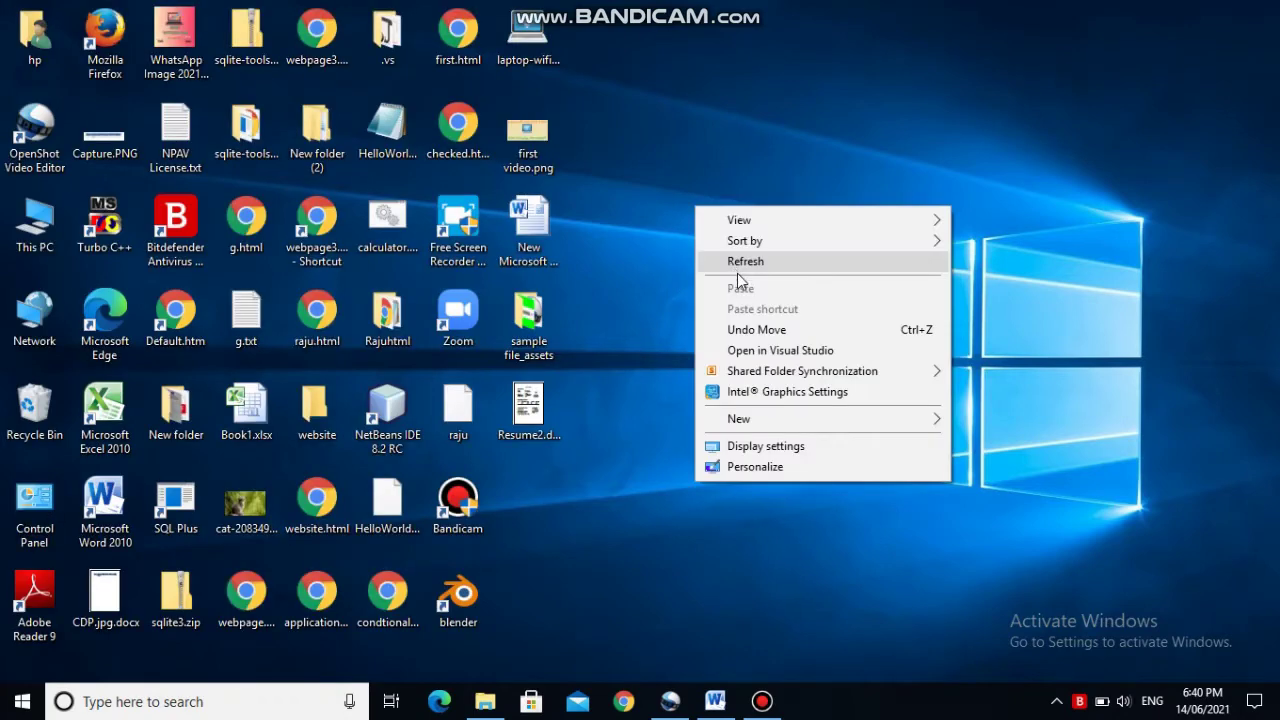
click(716, 270)
right_click(698, 203)
click(730, 261)
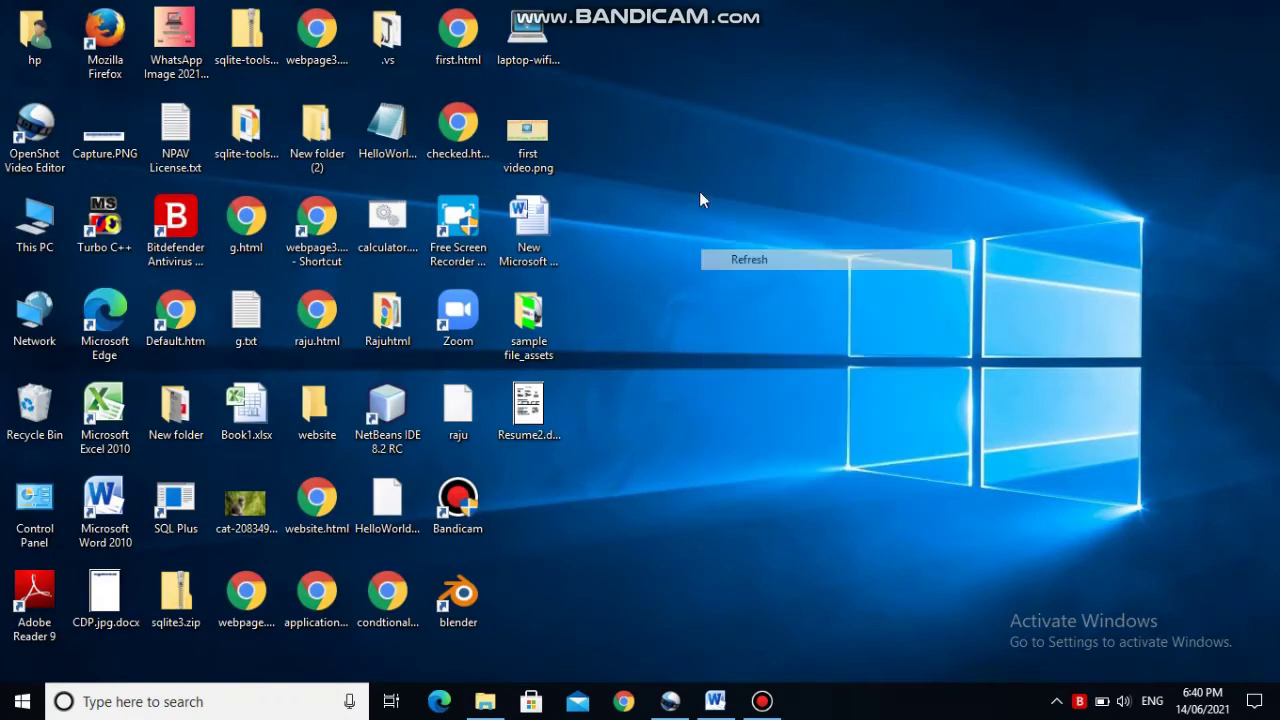
right_click(699, 191)
click(717, 245)
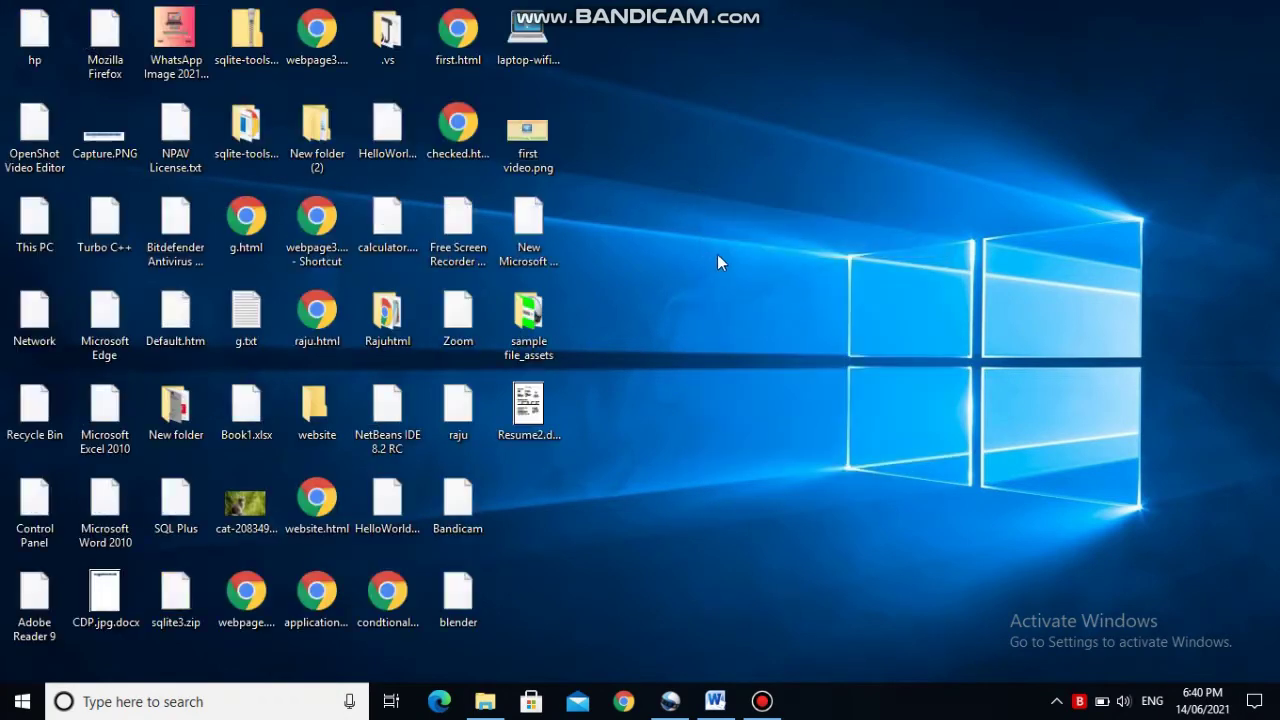
right_click(693, 205)
click(727, 262)
right_click(706, 206)
click(730, 262)
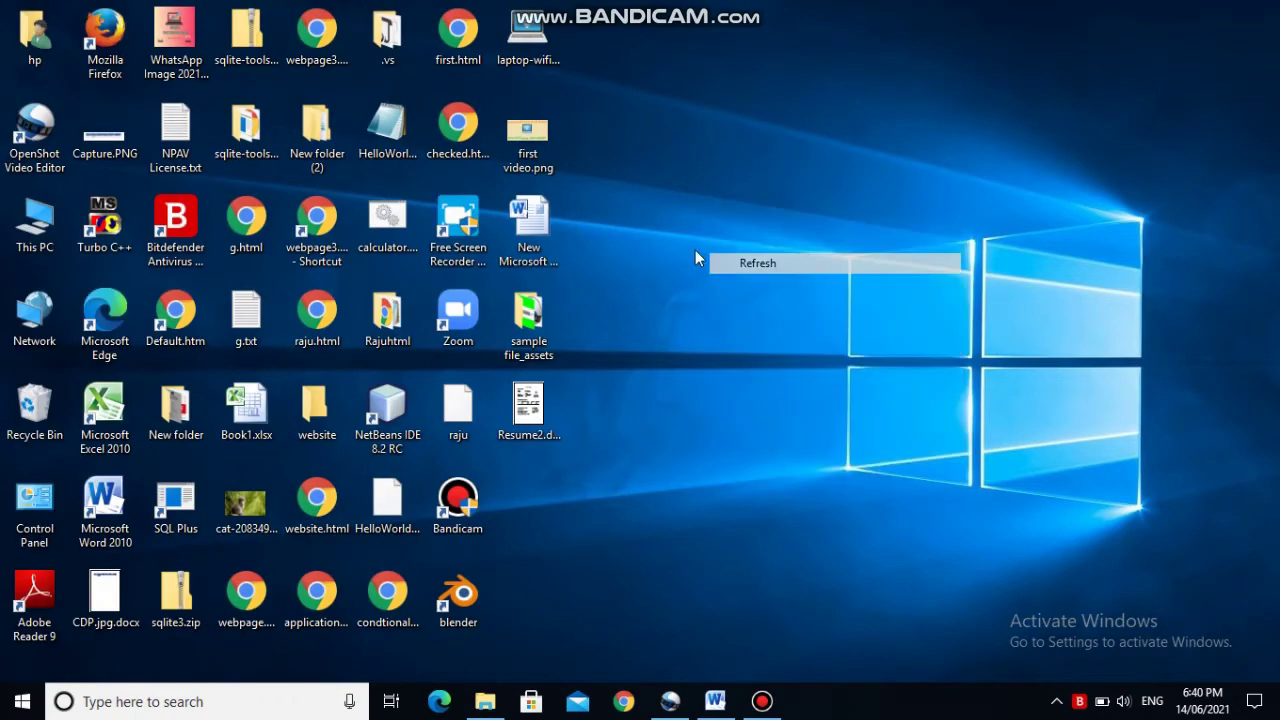
right_click(692, 205)
click(727, 259)
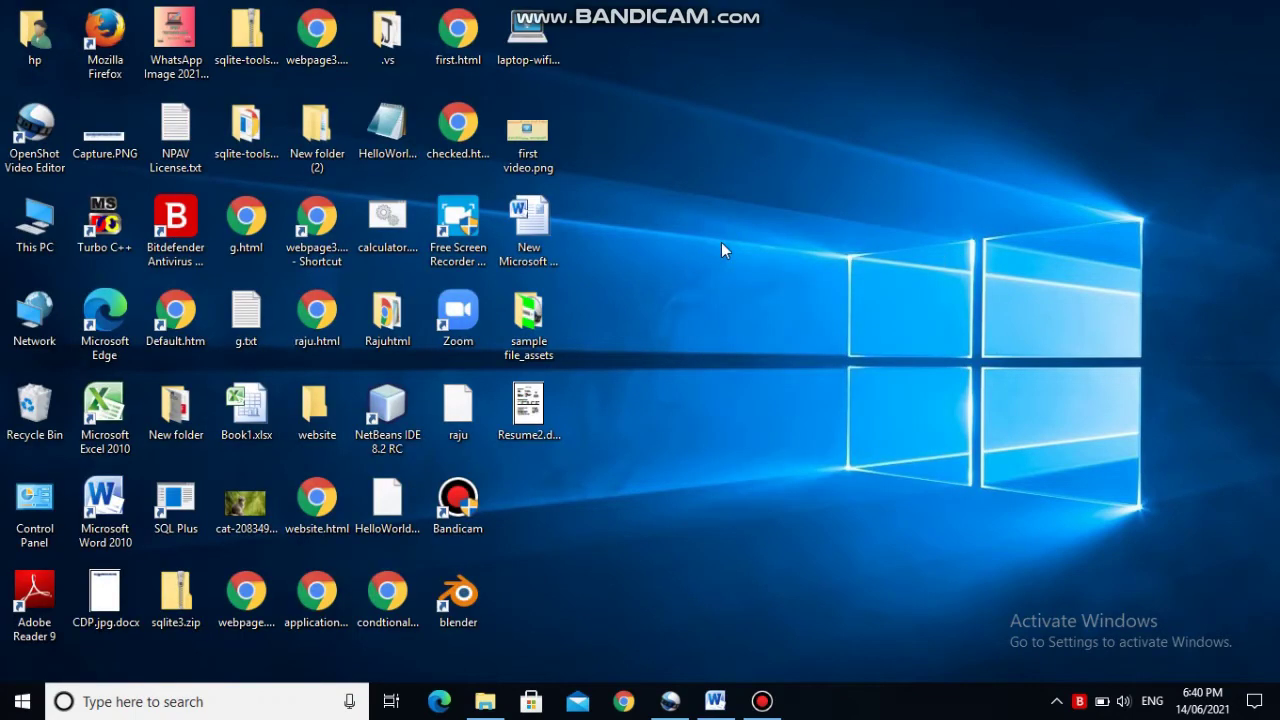
right_click(727, 224)
click(733, 280)
right_click(697, 217)
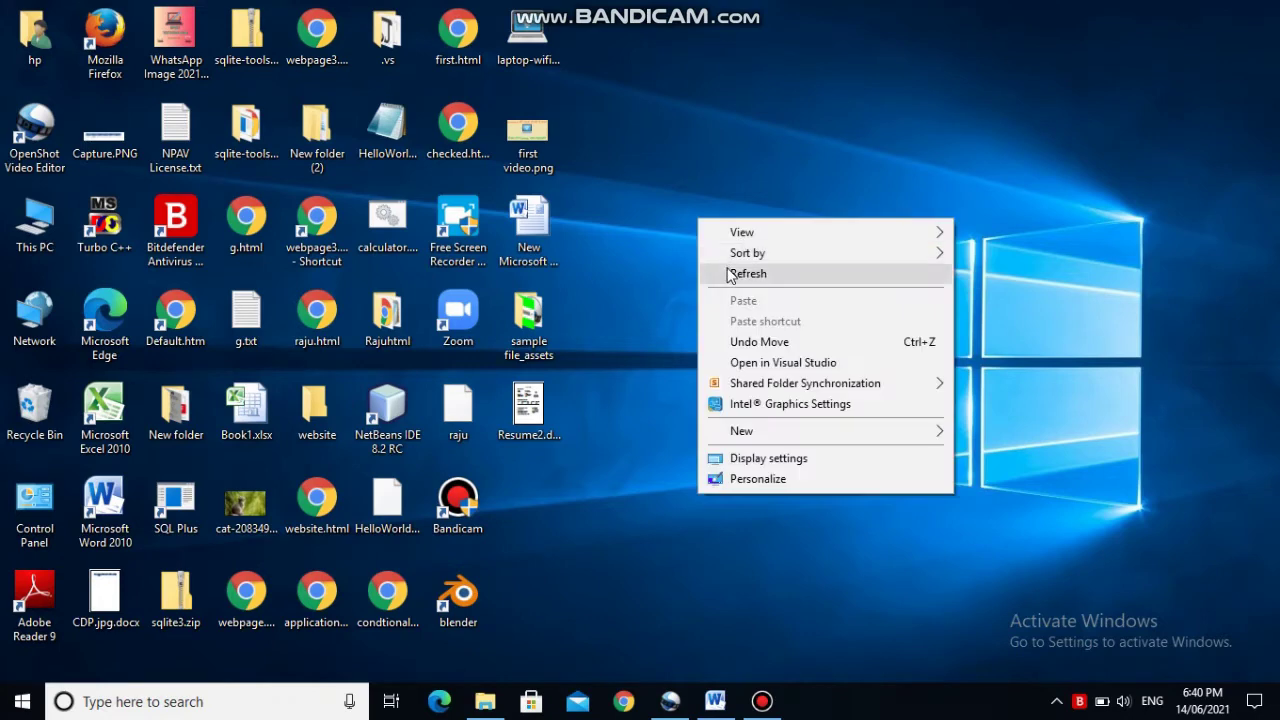
click(729, 272)
right_click(734, 238)
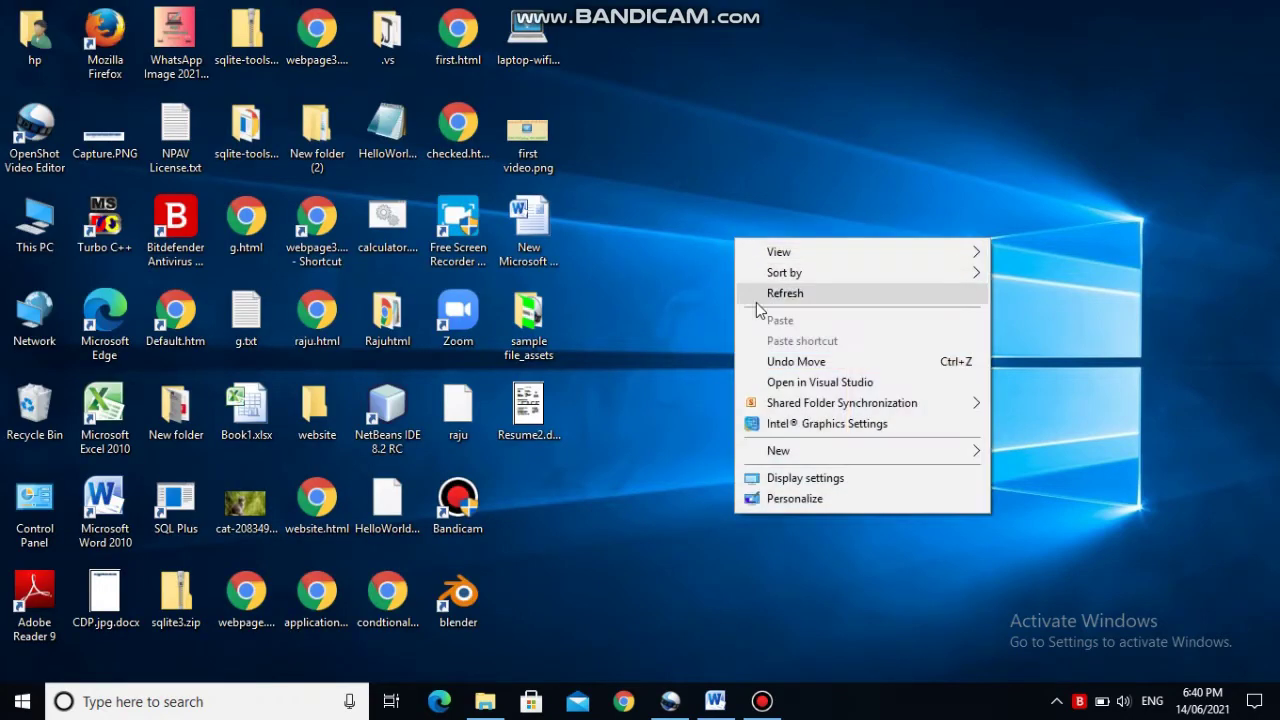
click(757, 295)
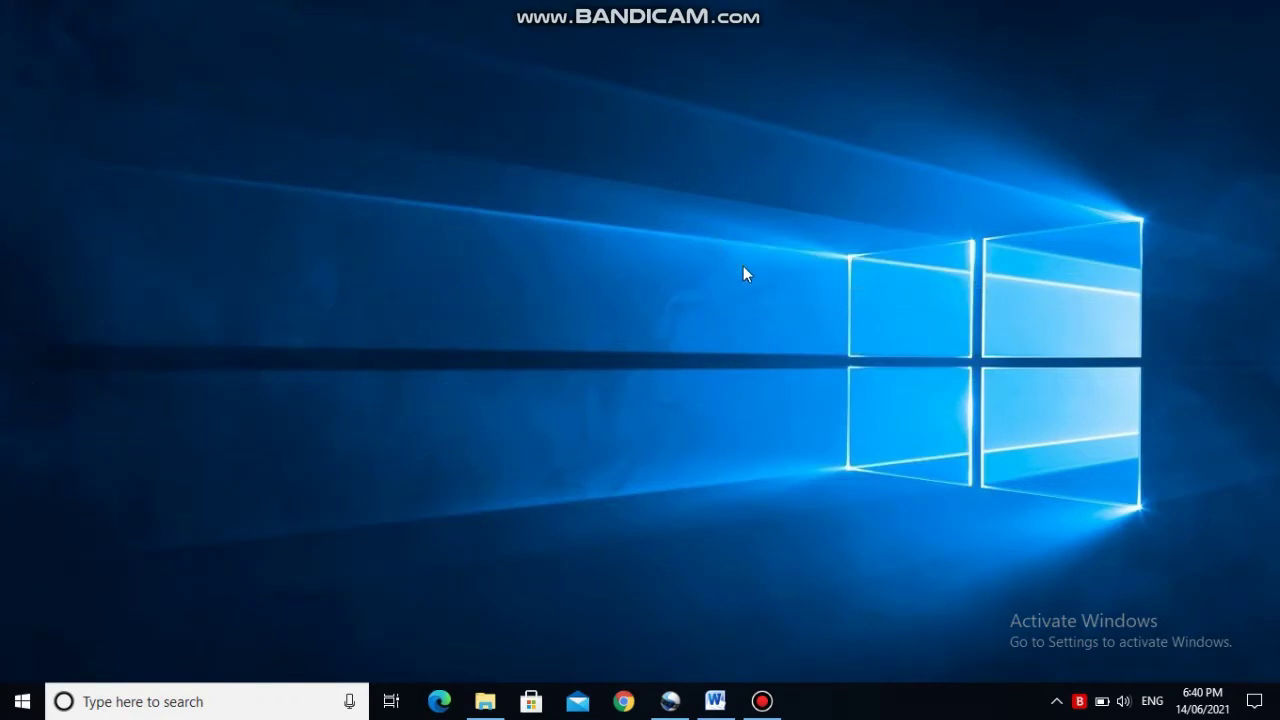
right_click(712, 236)
click(757, 295)
right_click(731, 241)
click(750, 292)
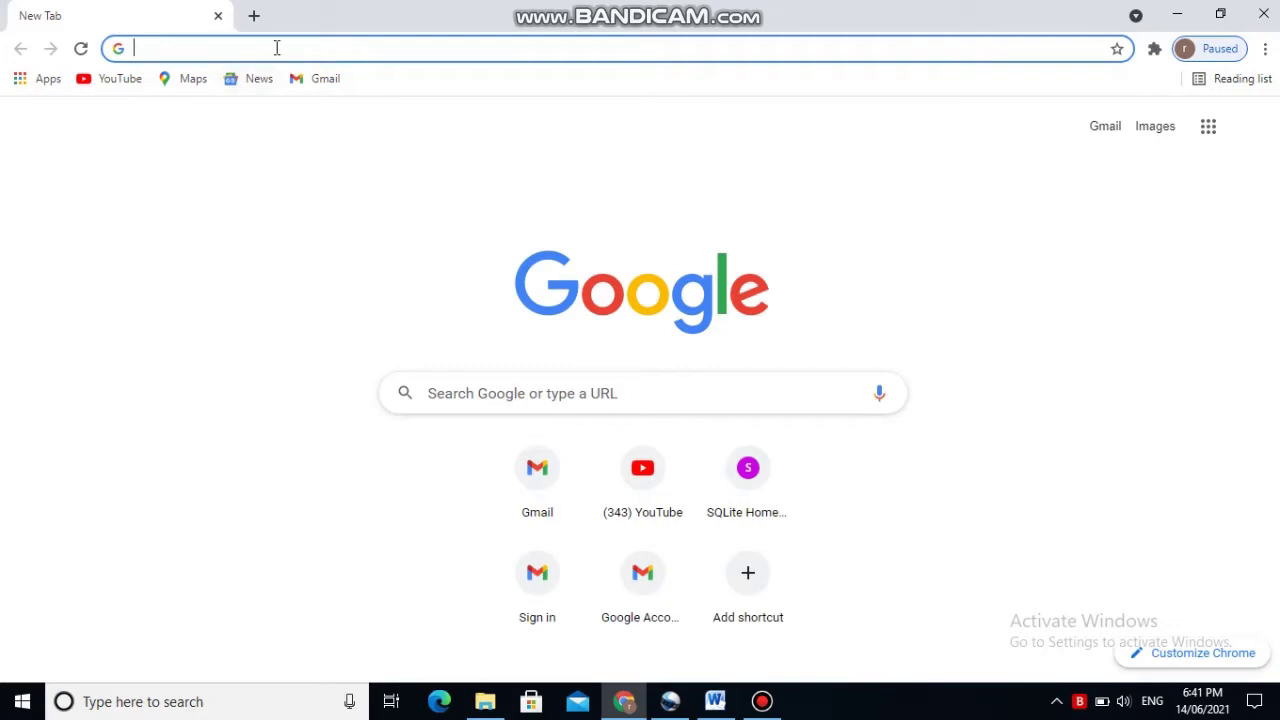
Step: Go to youtube.com in the Chrome browser
text(y)
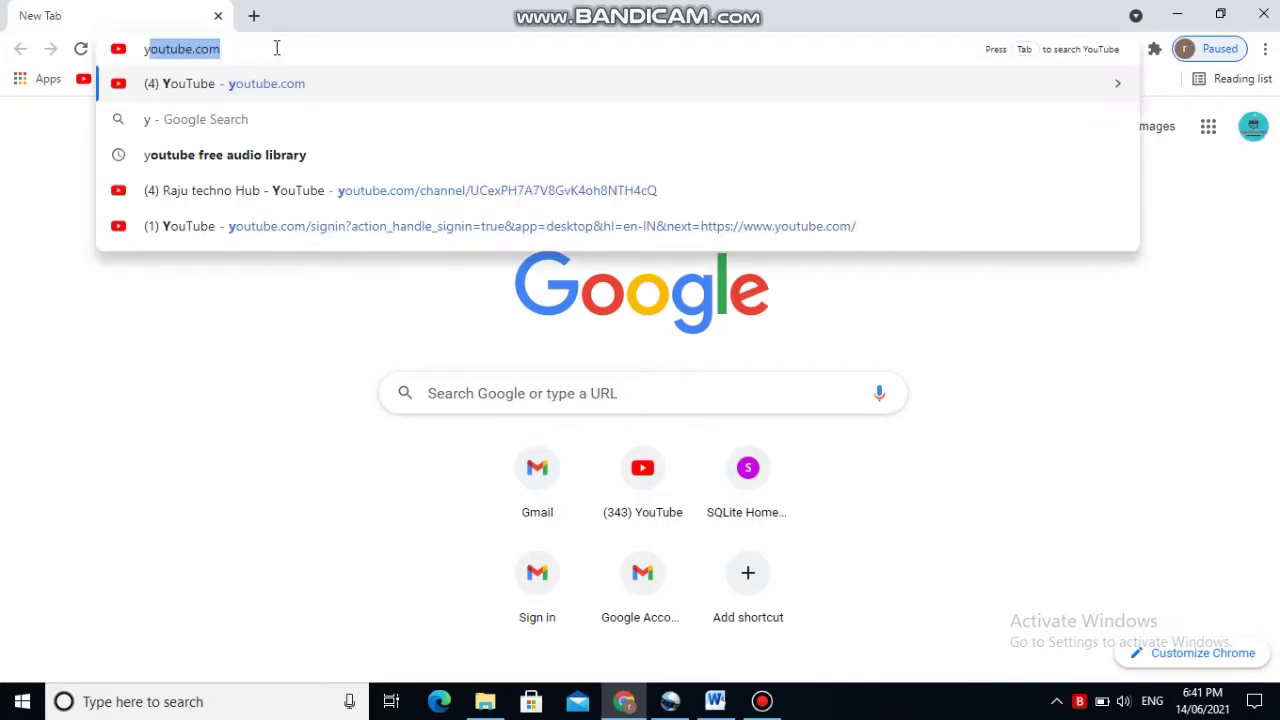
text(outu)
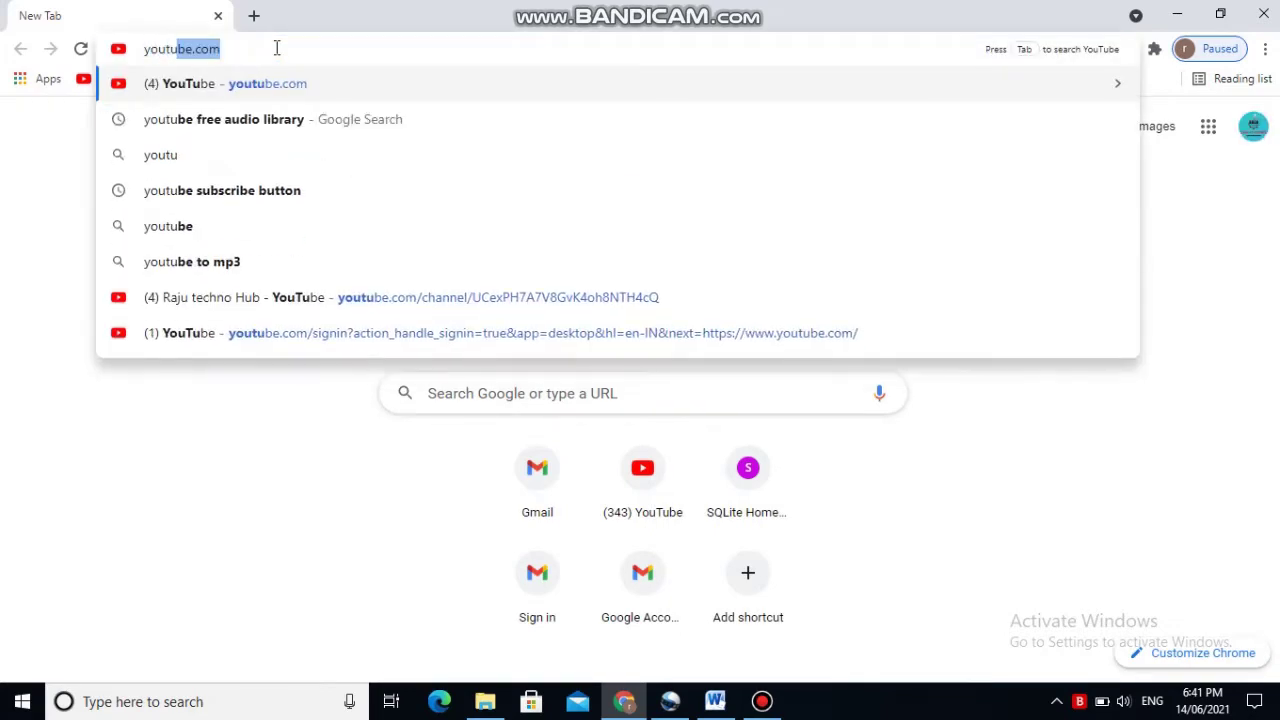
text(be)
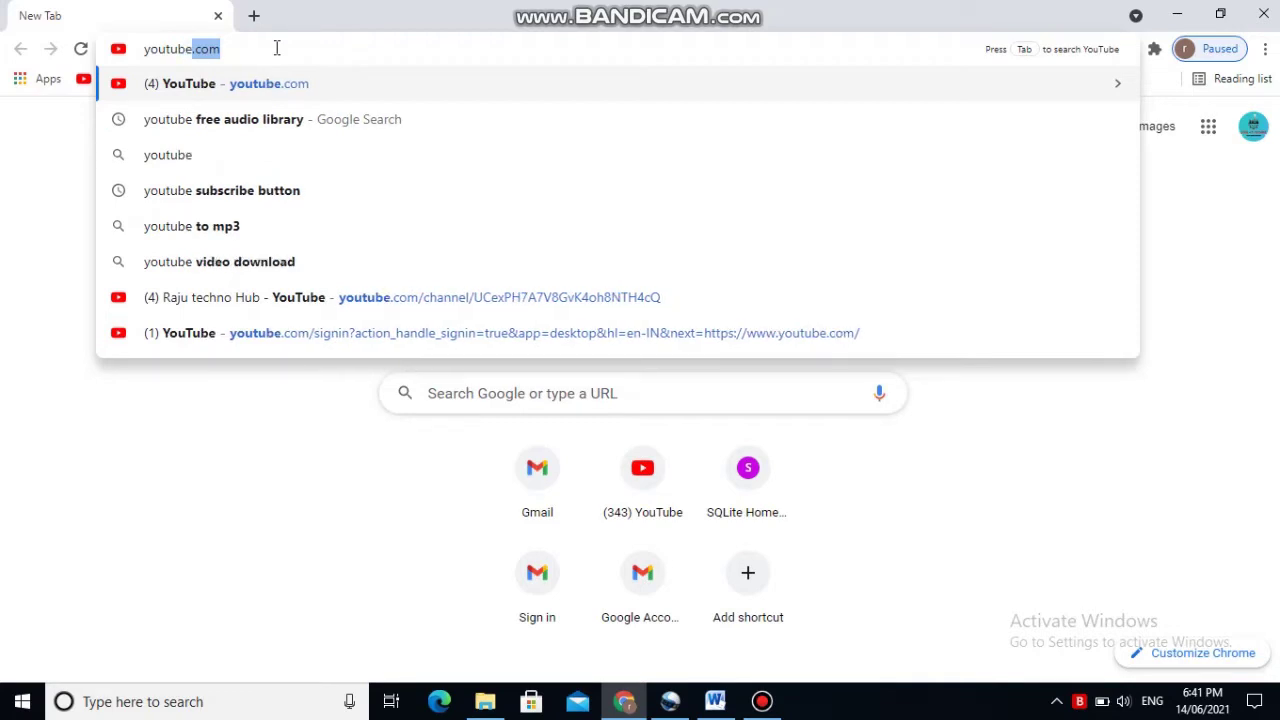
key(Return)
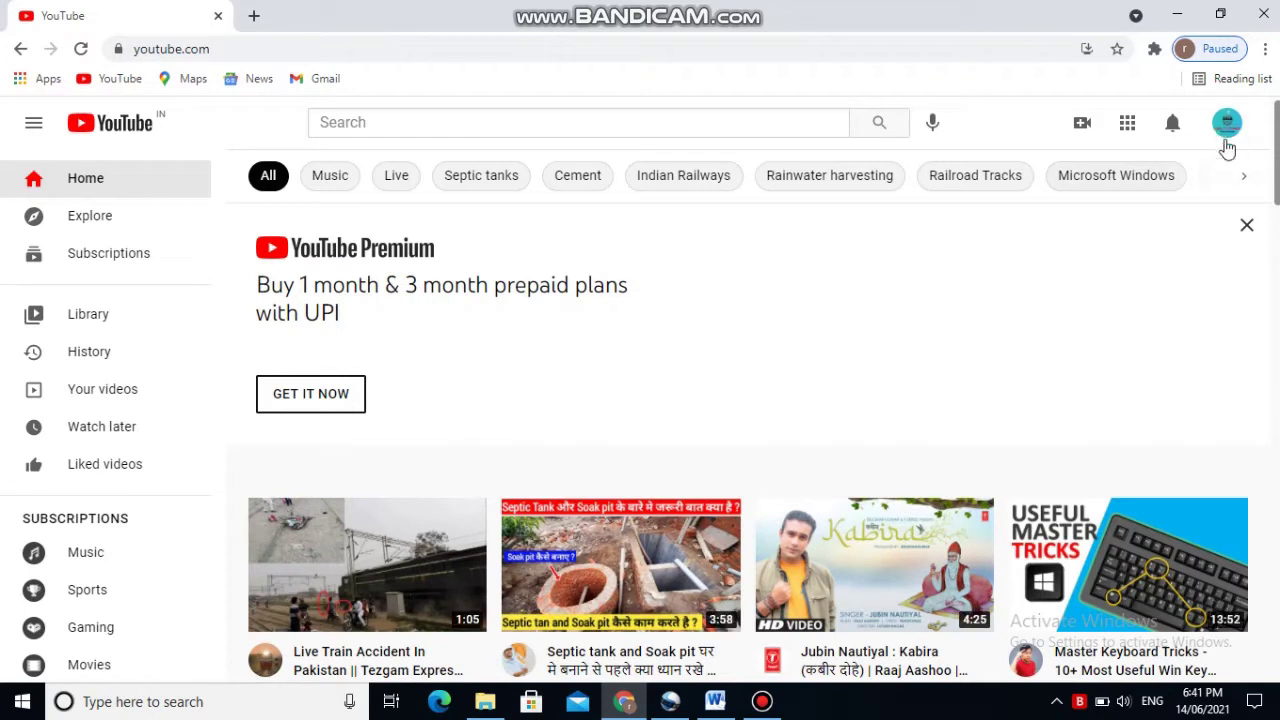
Step: Open the signed-in account's own YouTube channel page
click(1226, 134)
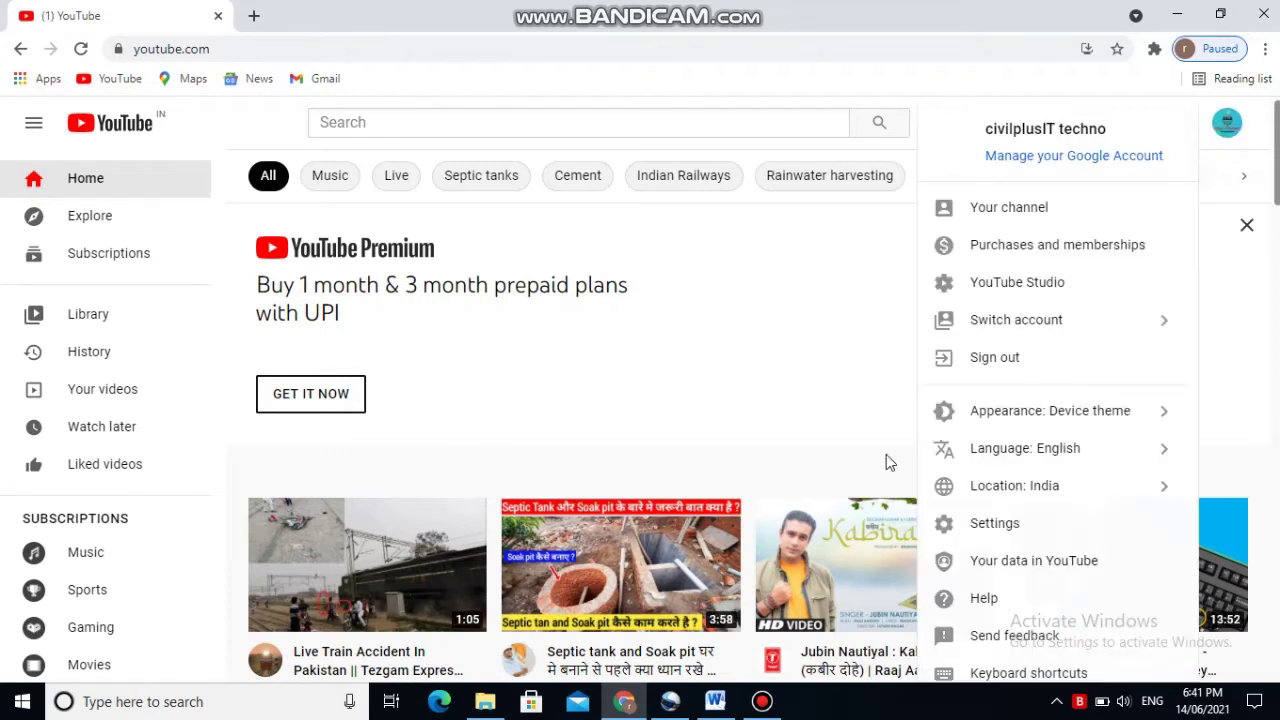
click(1010, 210)
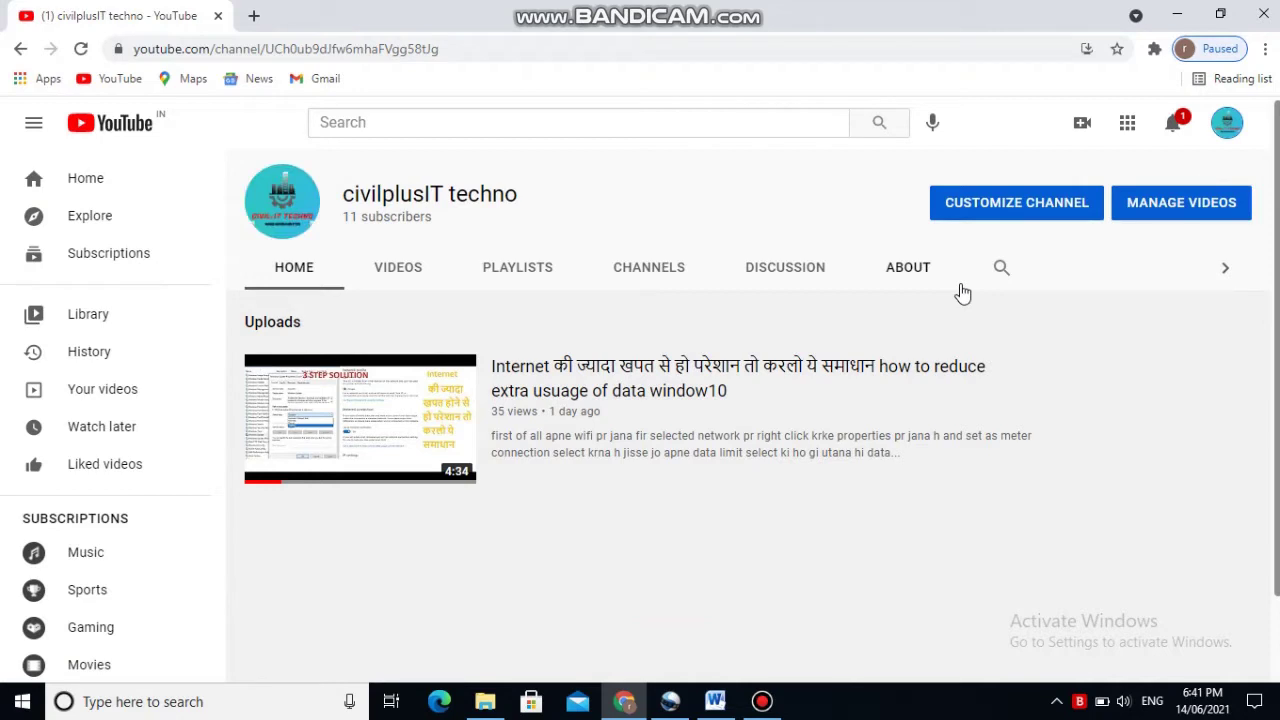
Step: Return to the YouTube home page and reach the account's own channel page again from there
click(1226, 141)
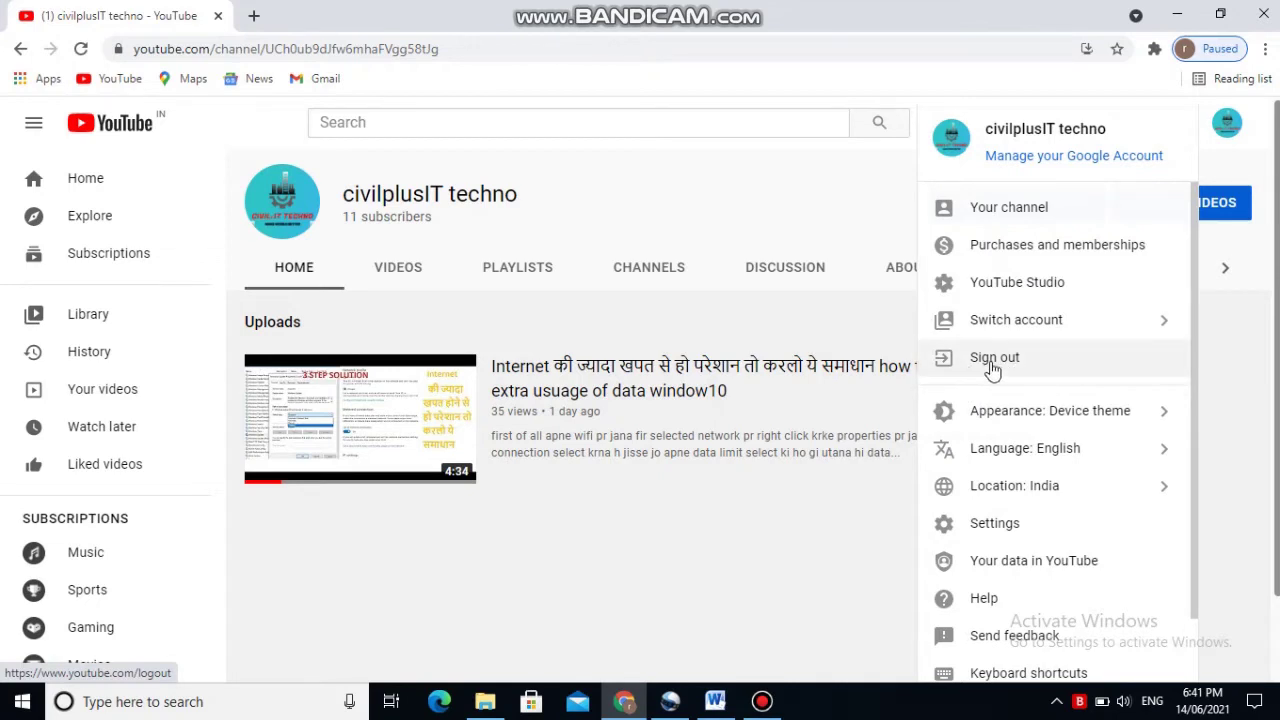
click(725, 210)
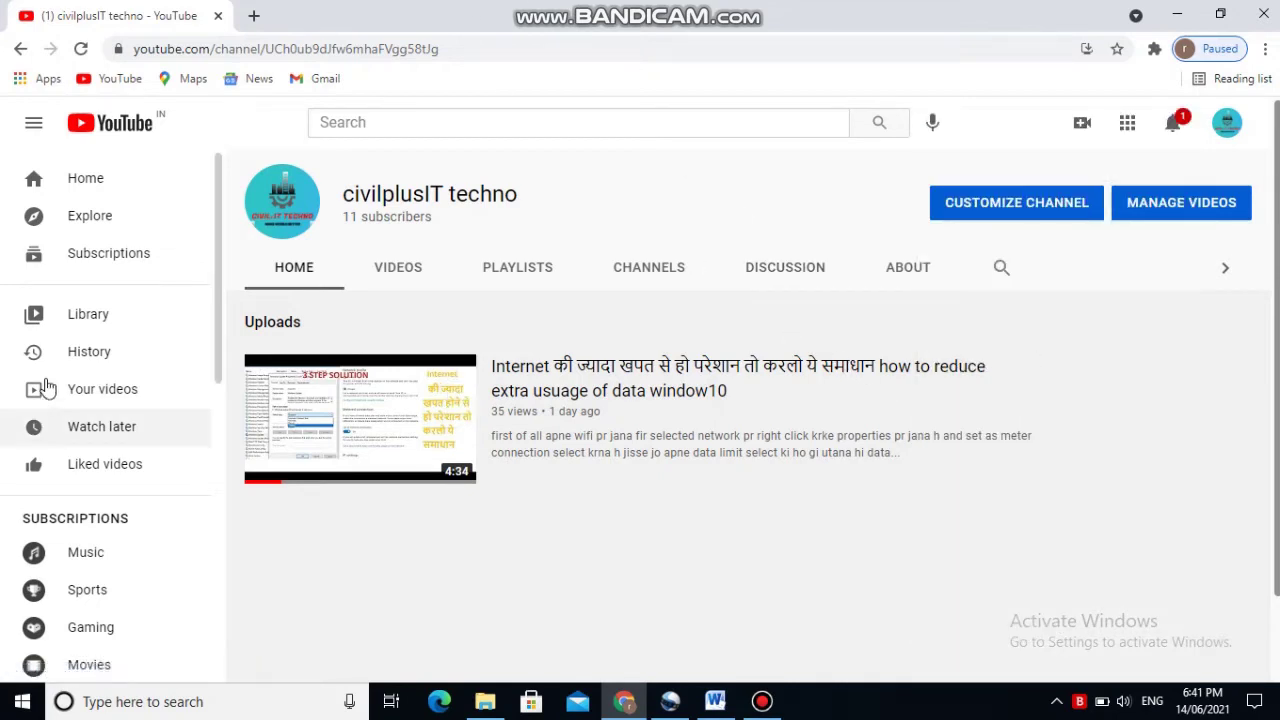
click(82, 182)
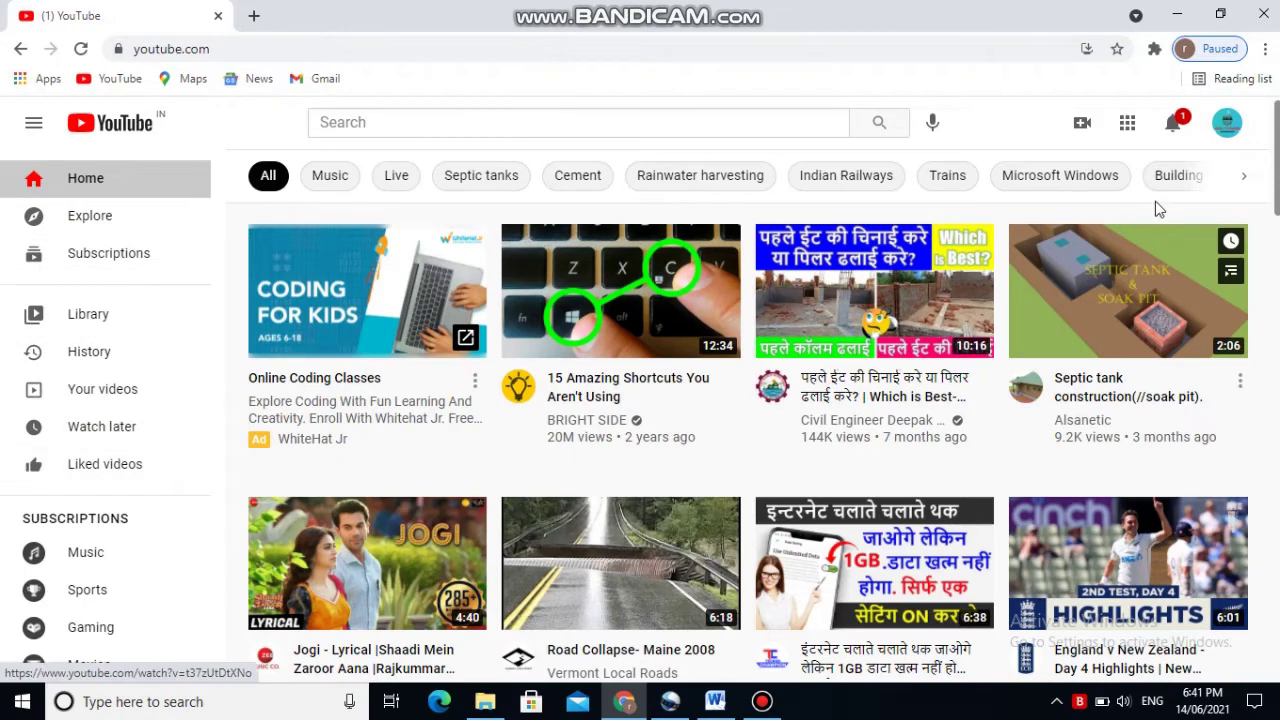
click(1226, 128)
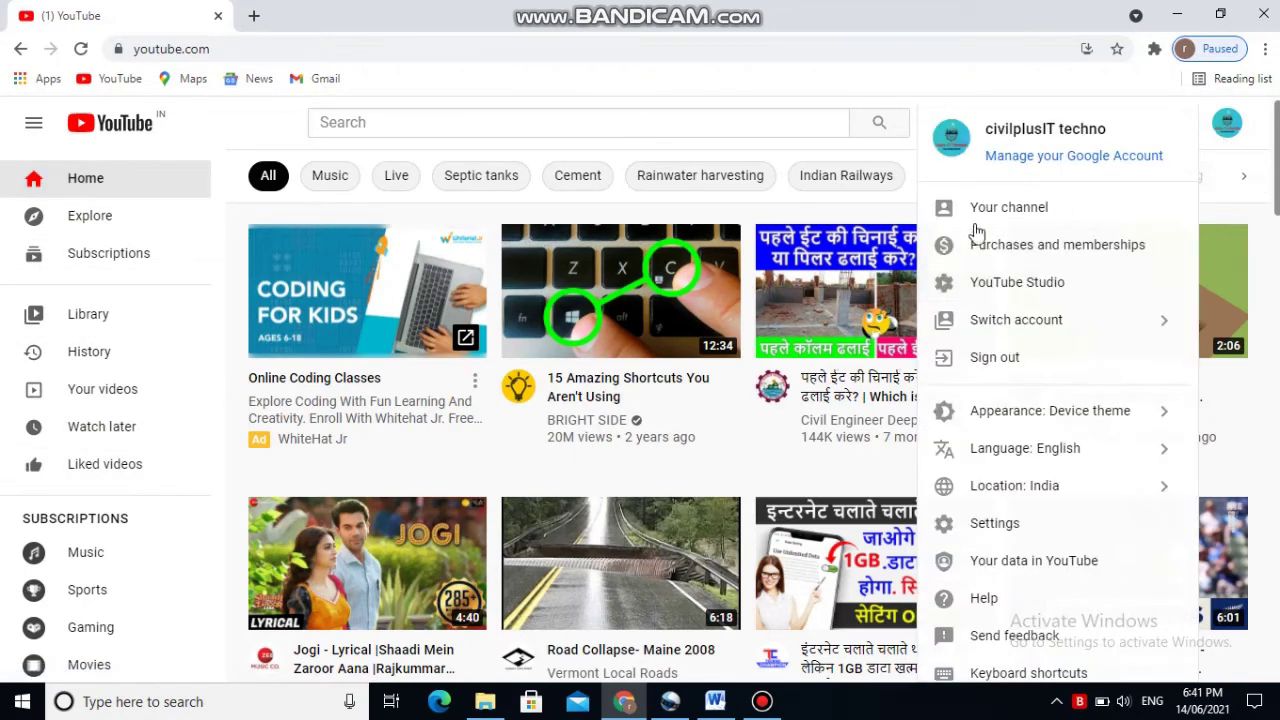
click(1037, 210)
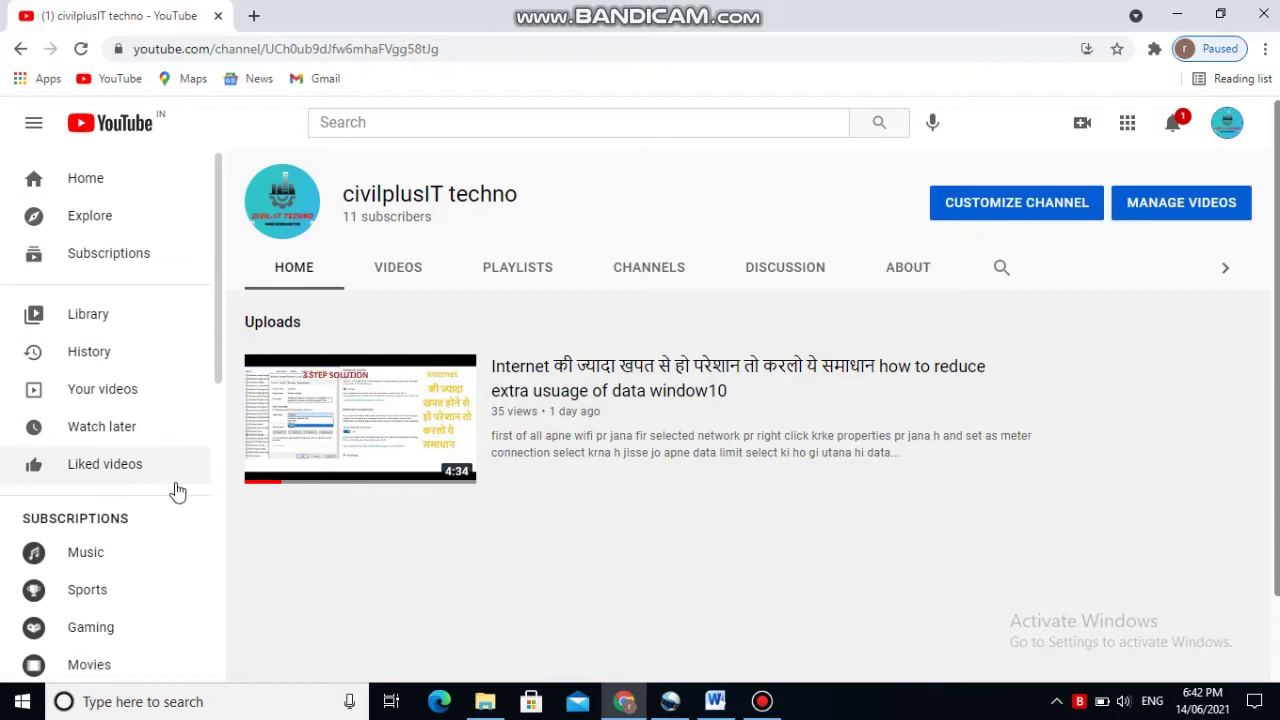
Step: Open the channel customization page in YouTube Studio from the channel page
scroll(170, 500, down, 3)
scroll(136, 497, down, 4)
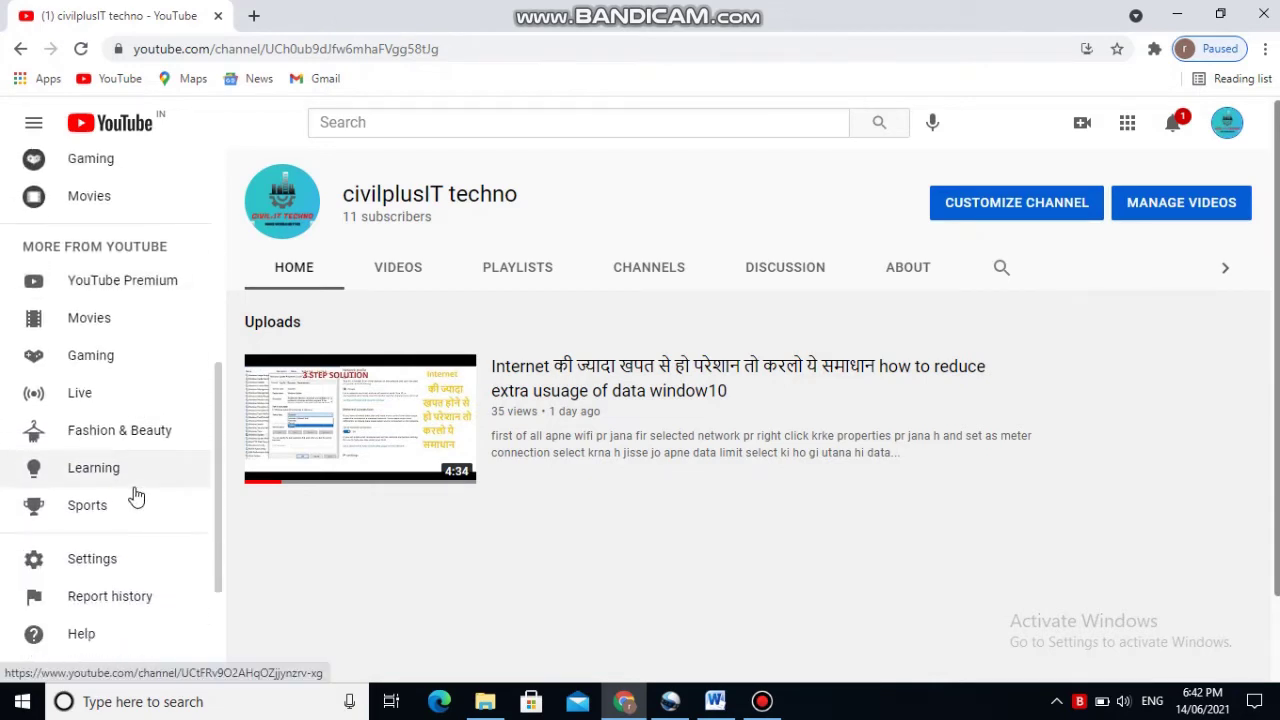
scroll(130, 480, up, 7)
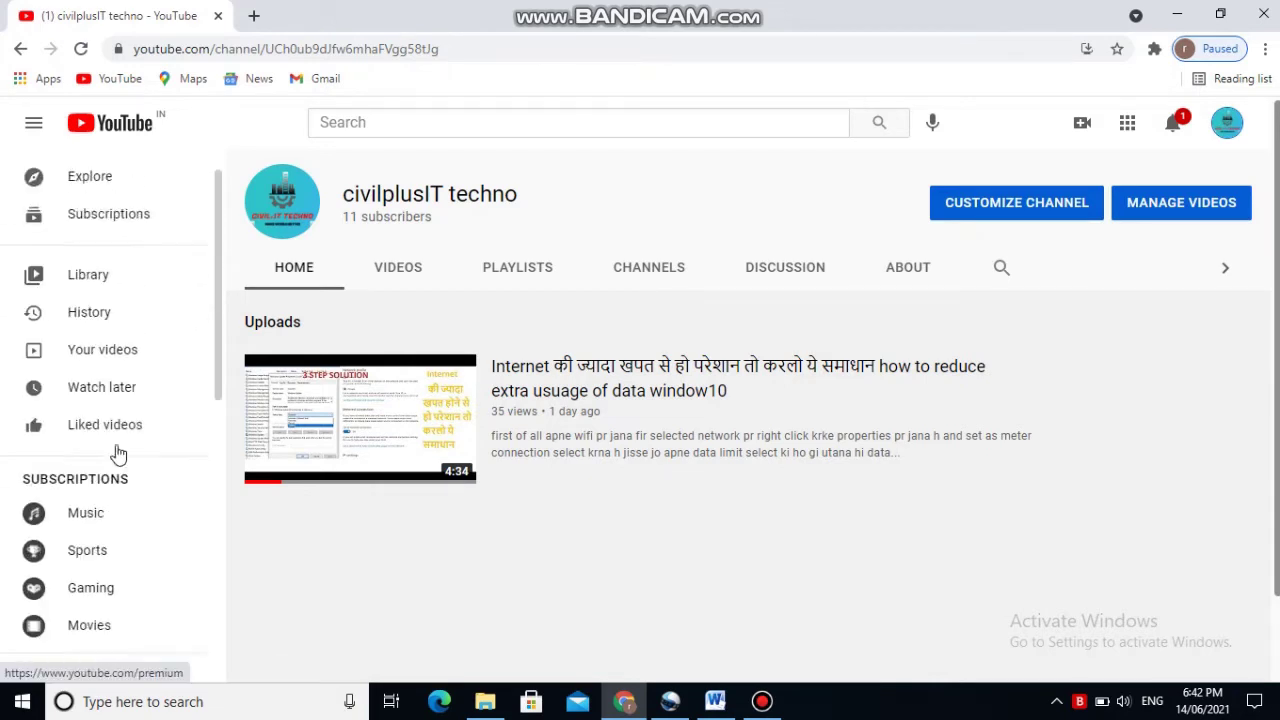
scroll(134, 465, down, 6)
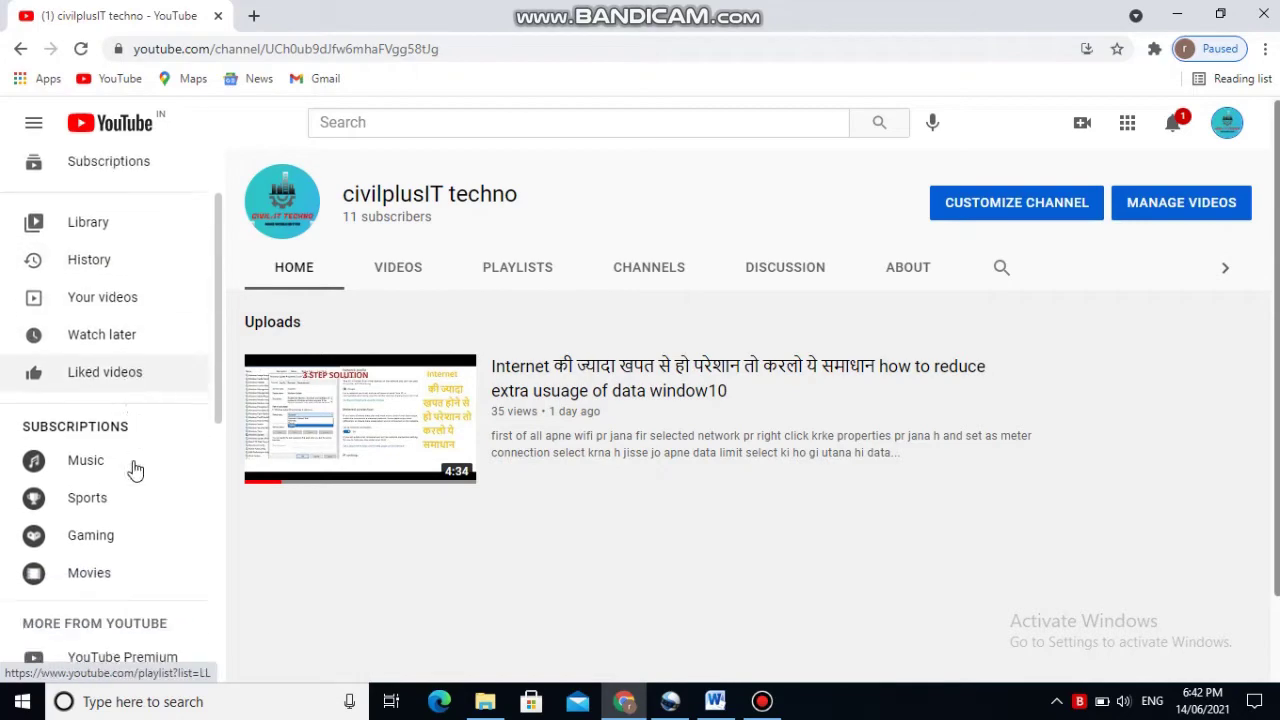
scroll(134, 486, up, 6)
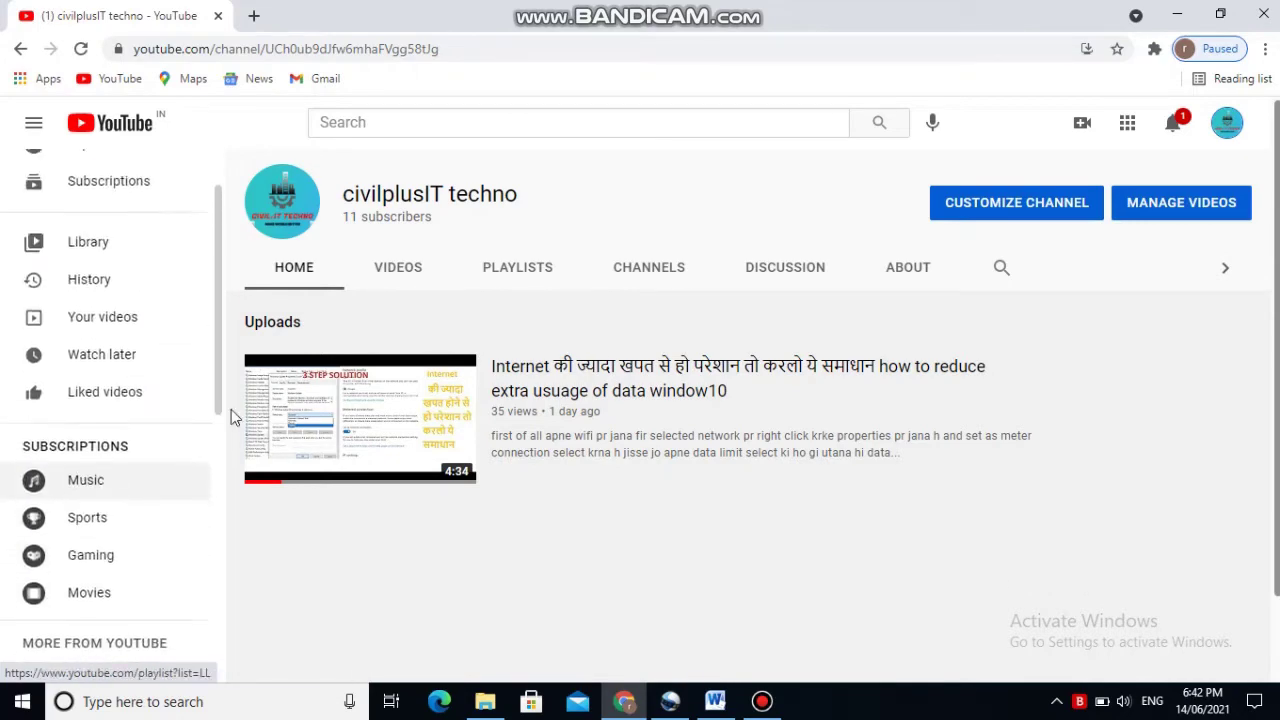
click(997, 206)
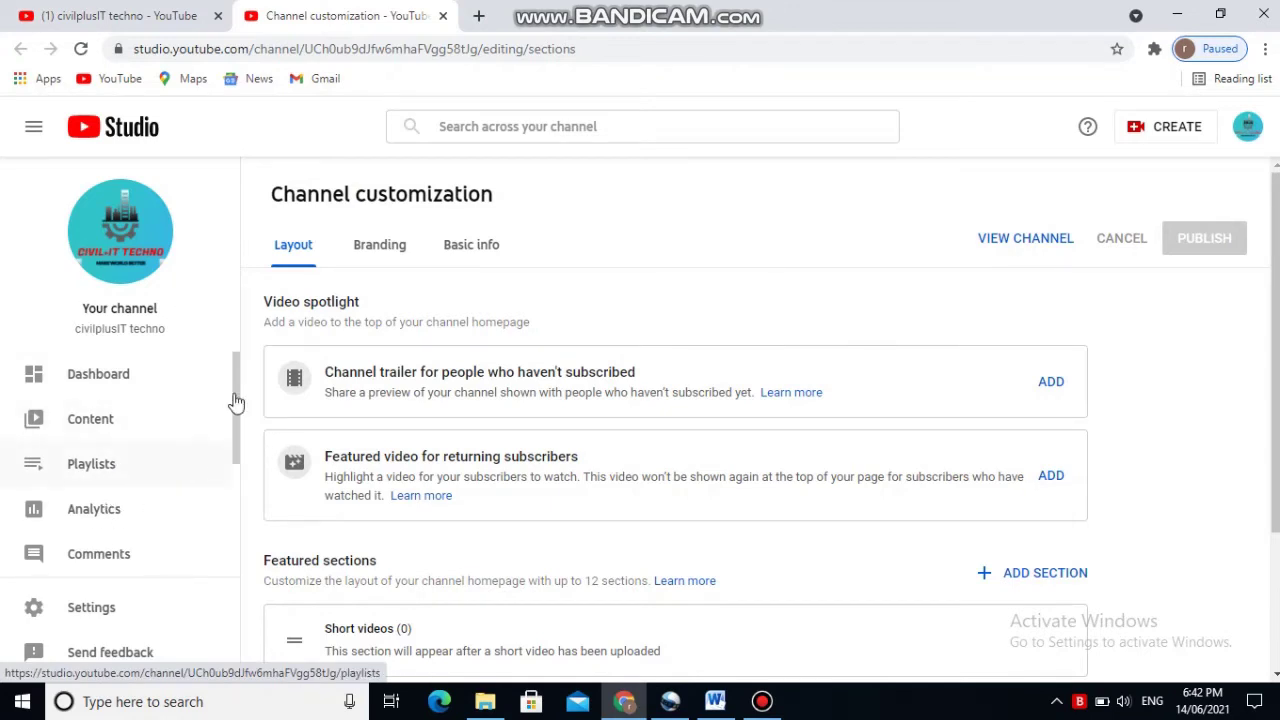
Step: Open the channel's Monetization page in YouTube Studio and view the Partner Program eligibility requirements
scroll(200, 425, down, 2)
scroll(194, 422, down, 1)
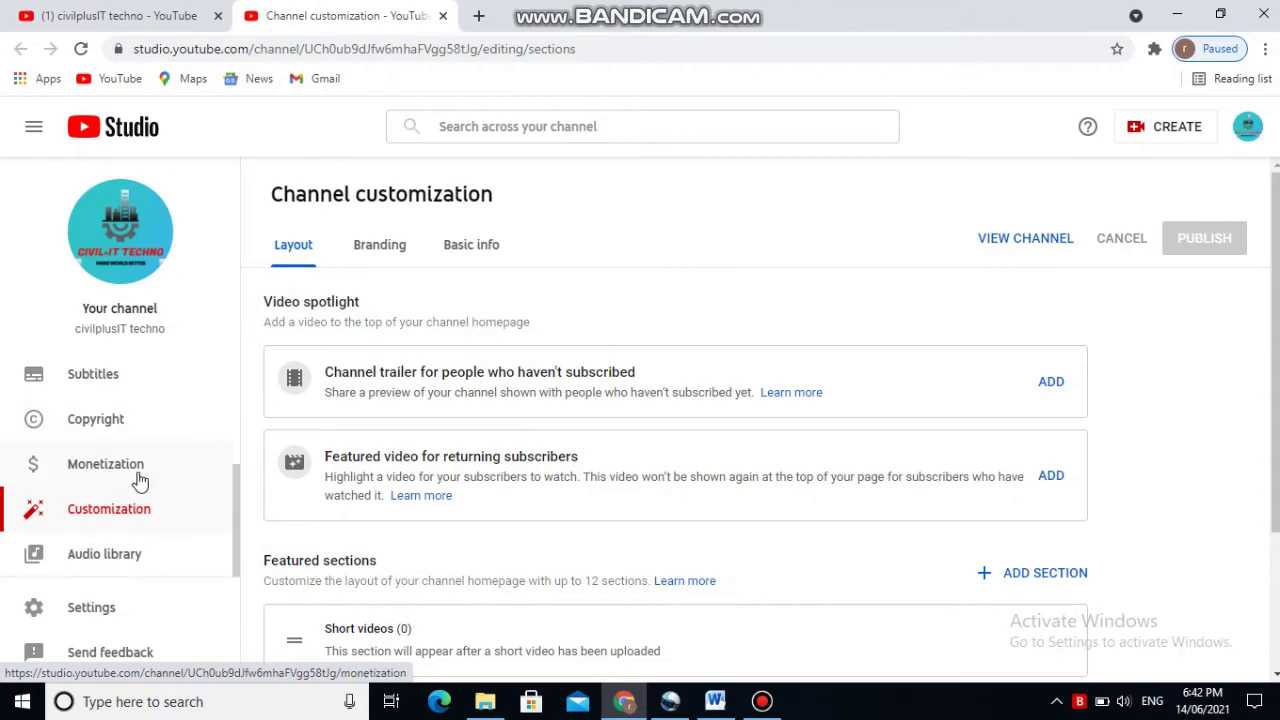
click(101, 478)
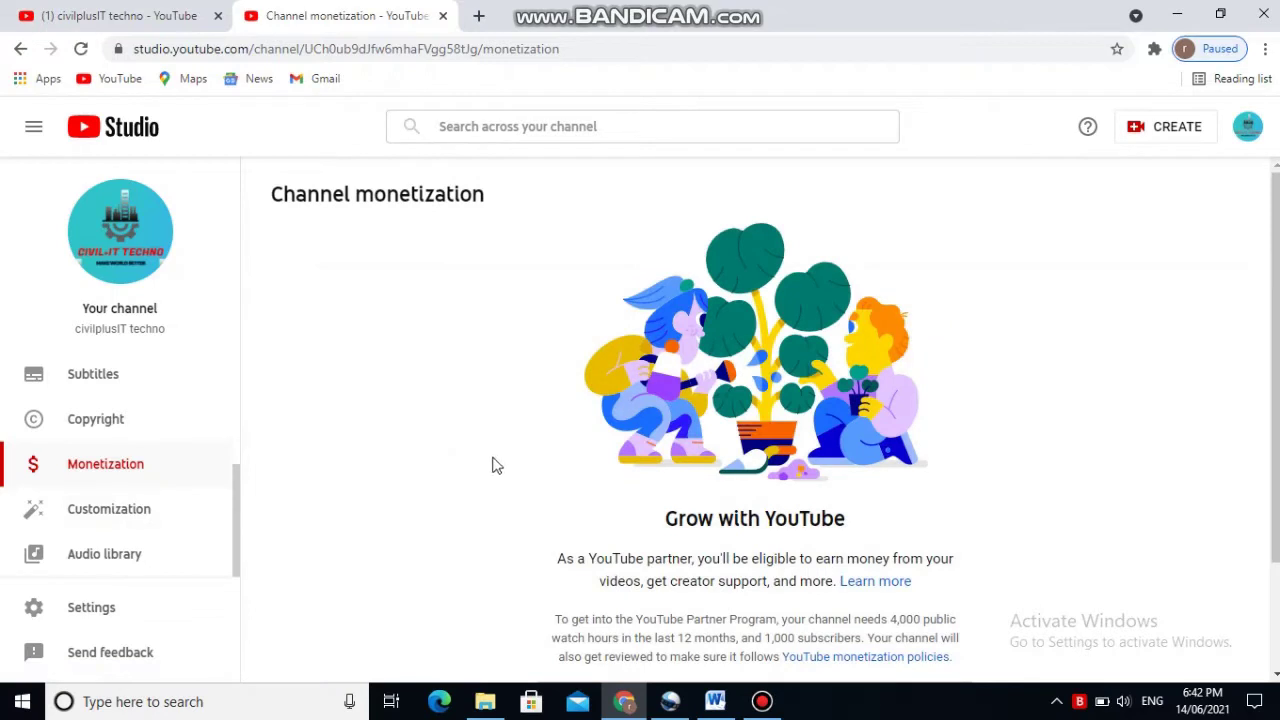
scroll(489, 509, down, 2)
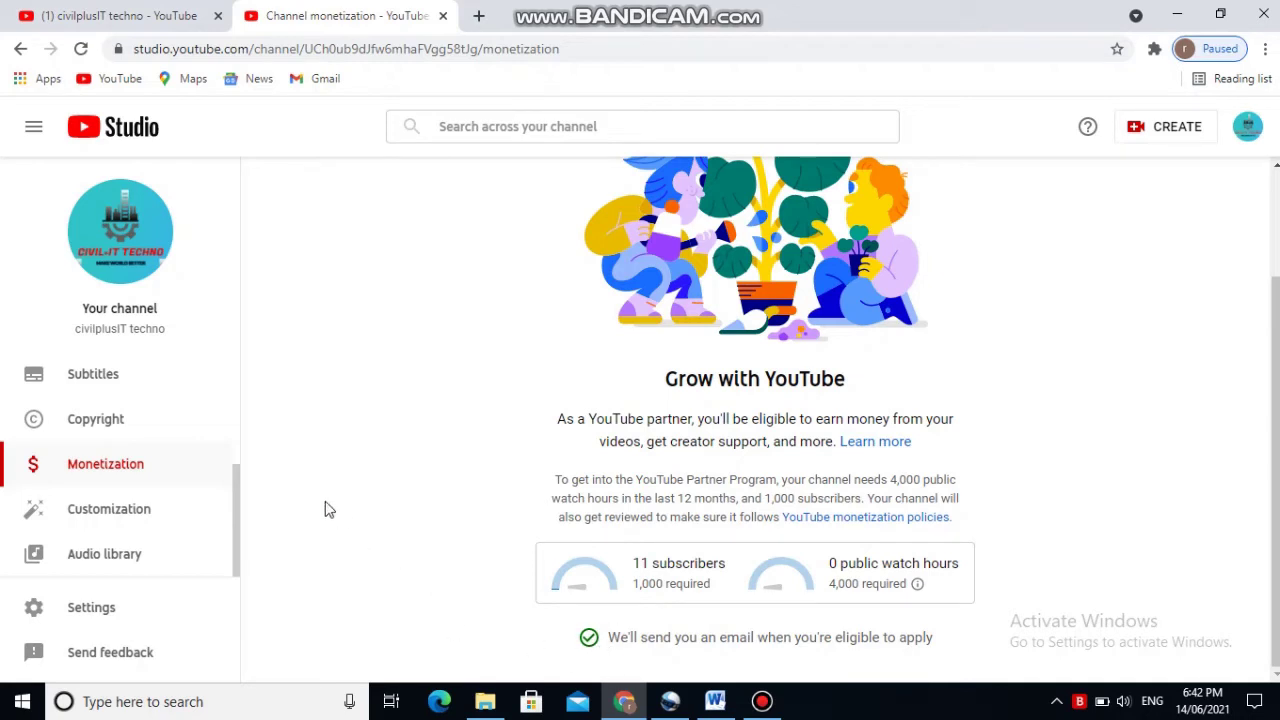
scroll(129, 500, up, 3)
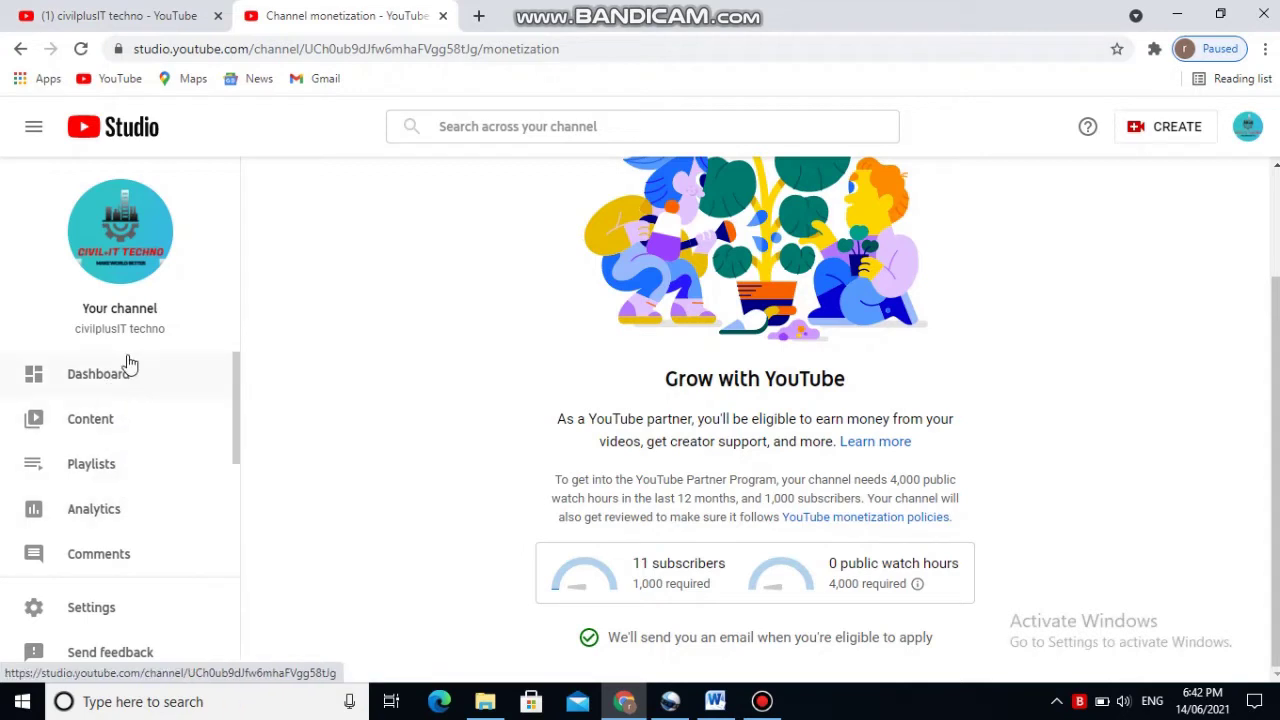
scroll(145, 374, down, 3)
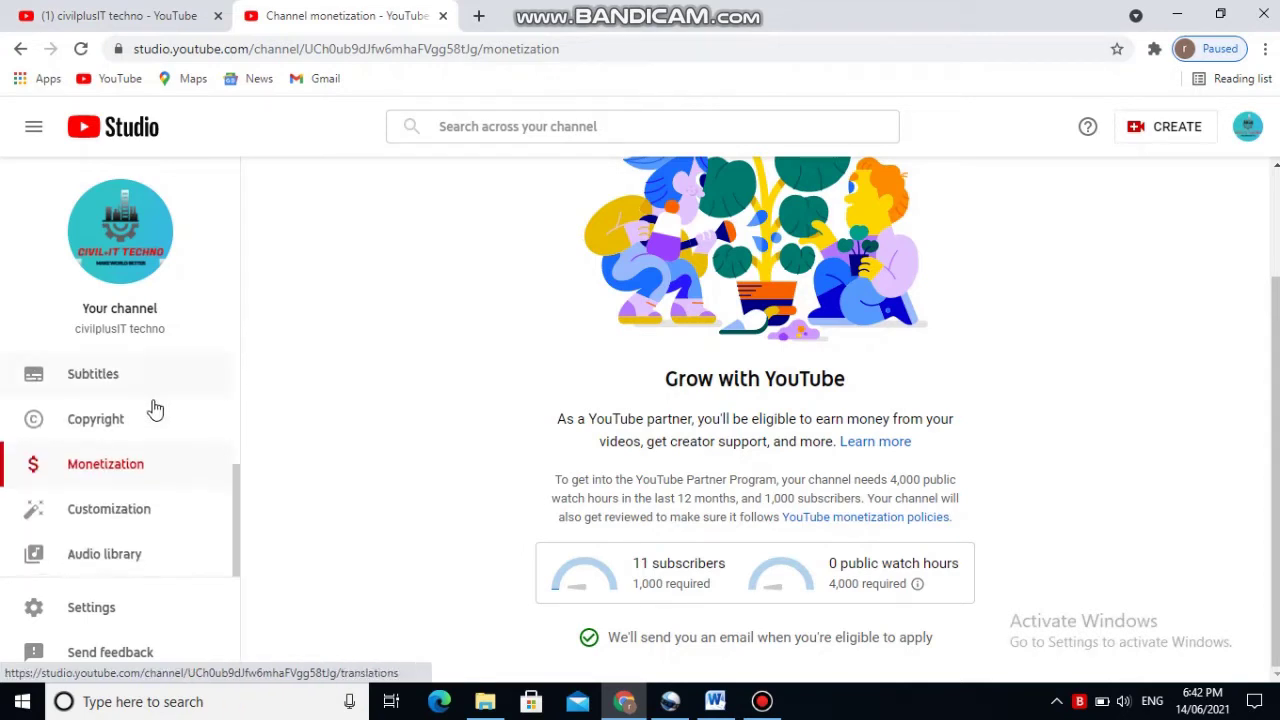
scroll(157, 427, up, 3)
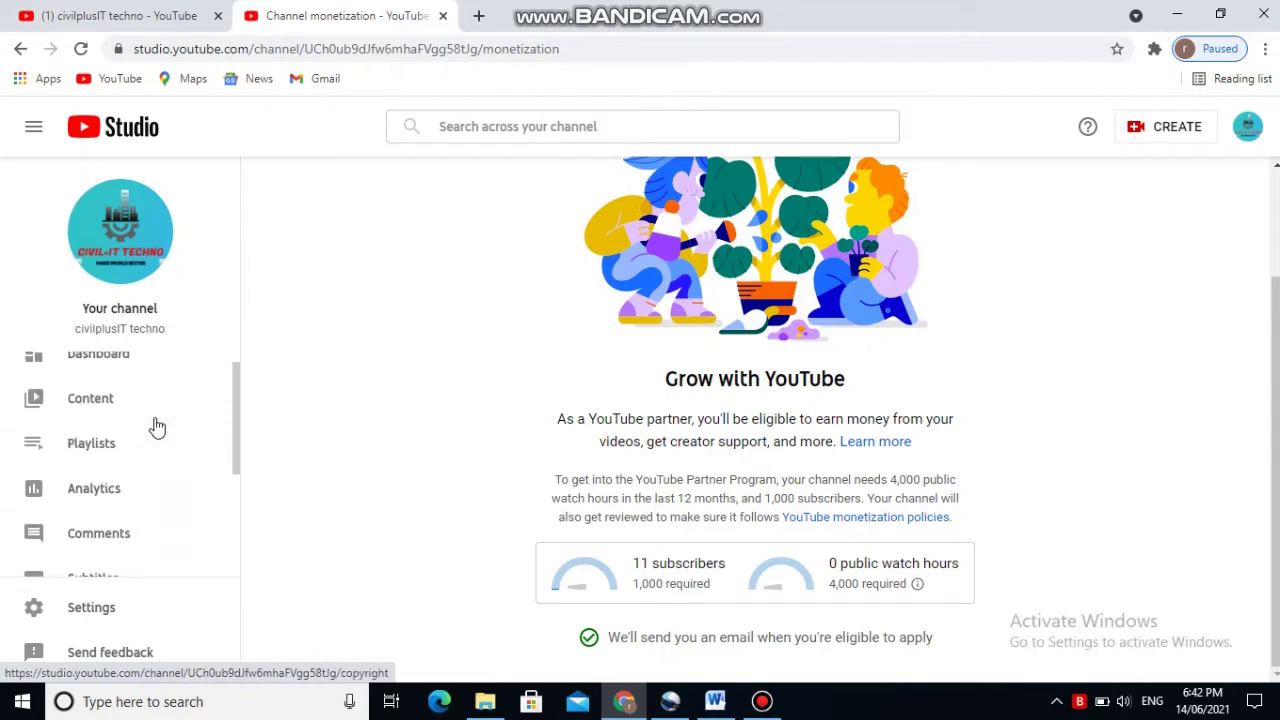
scroll(157, 427, up, 1)
scroll(152, 428, down, 3)
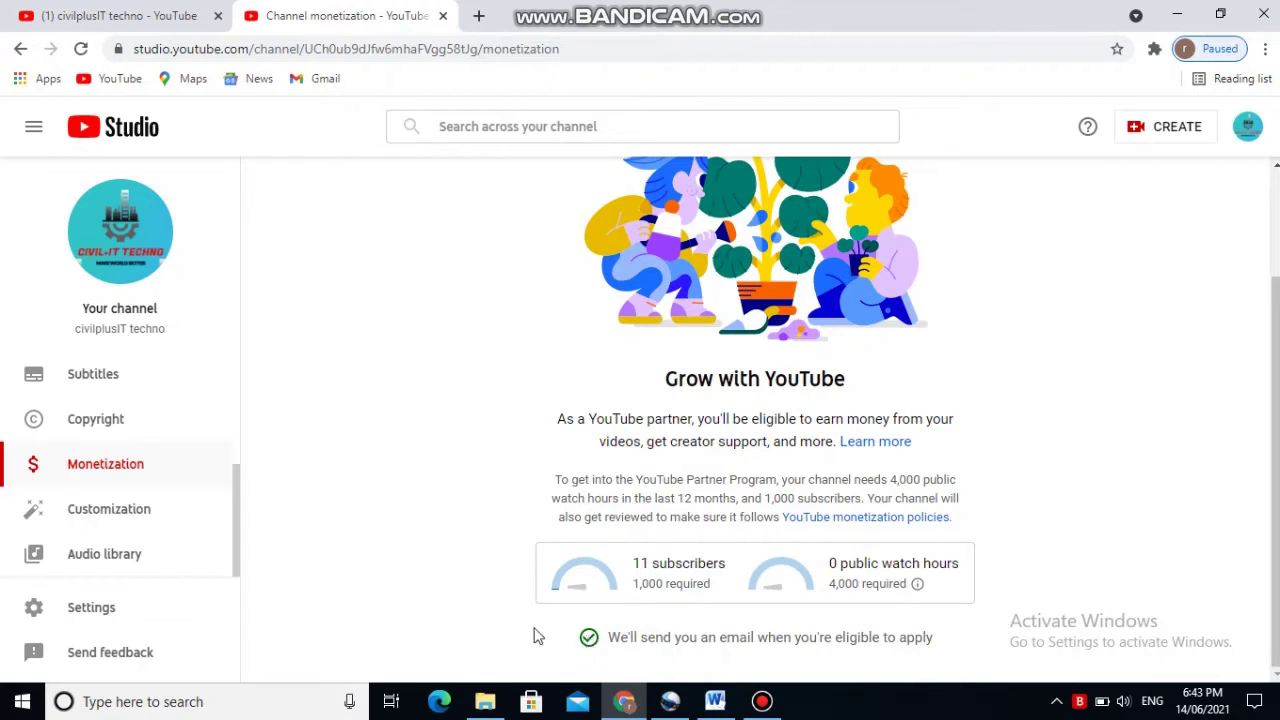
scroll(114, 429, up, 3)
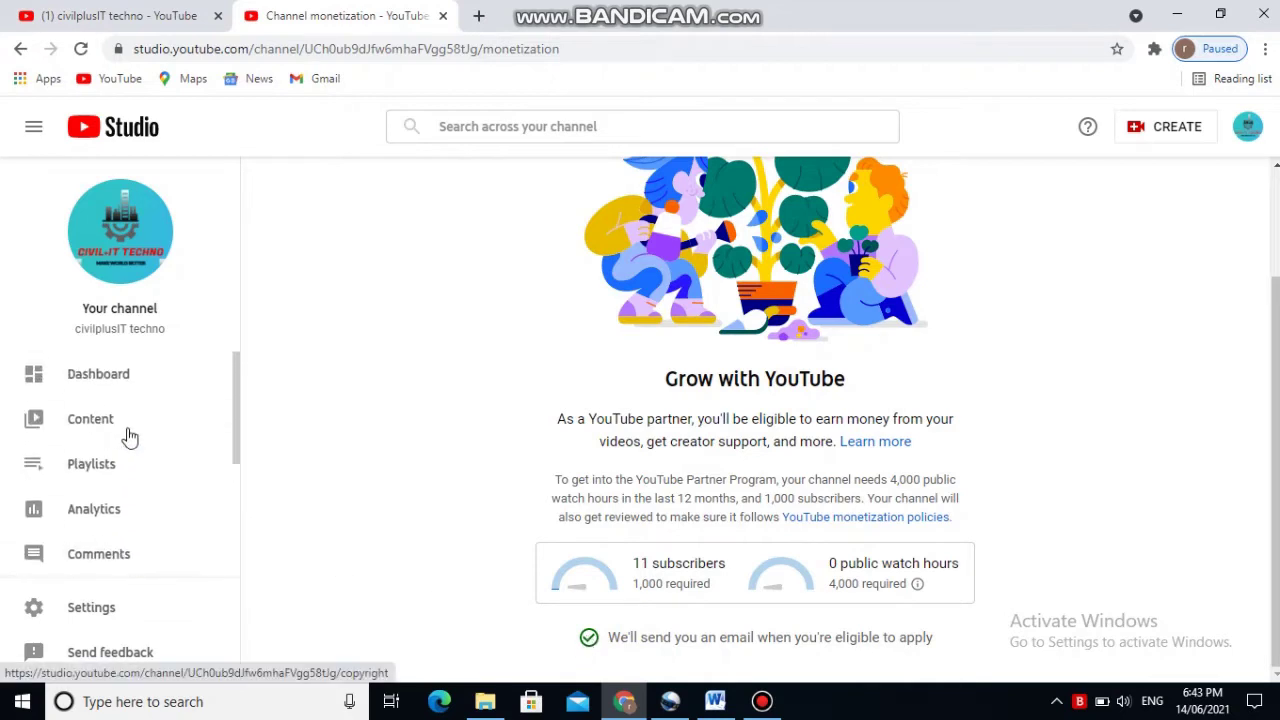
Step: Open the channel dashboard in YouTube Studio and look through its video performance, channel analytics and comments cards
scroll(134, 423, down, 2)
scroll(134, 421, down, 1)
scroll(131, 420, up, 3)
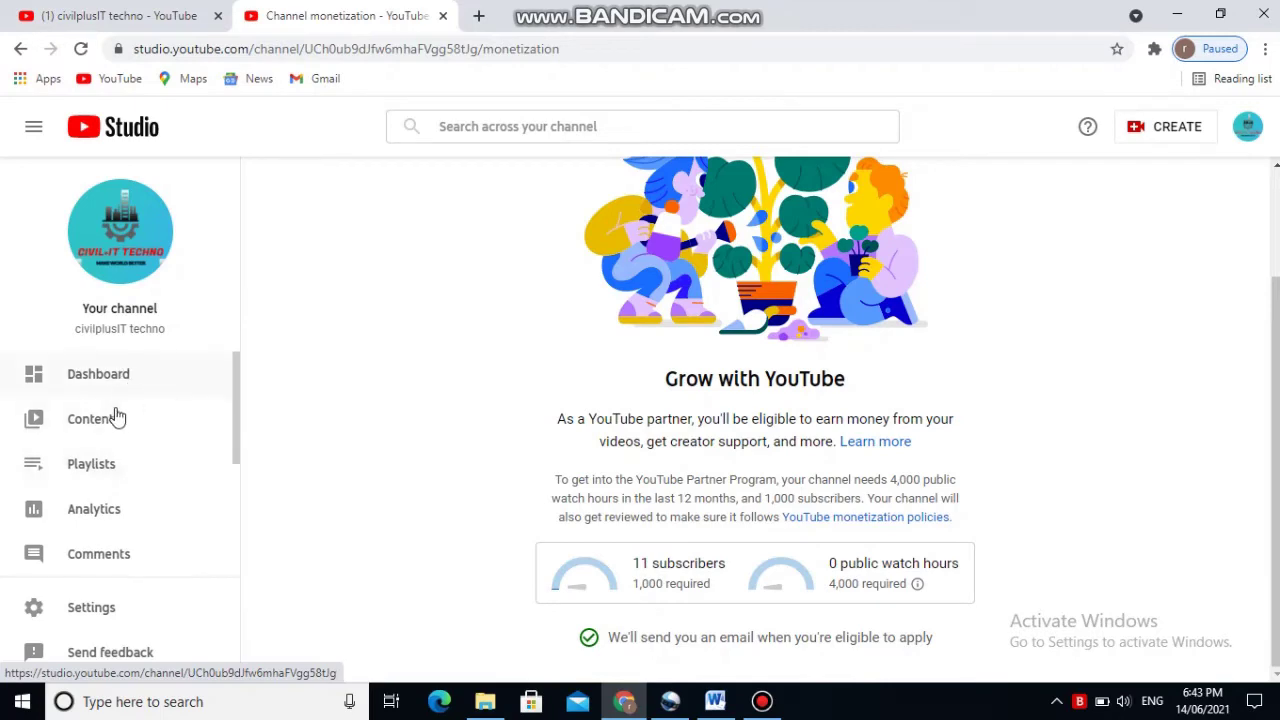
click(150, 389)
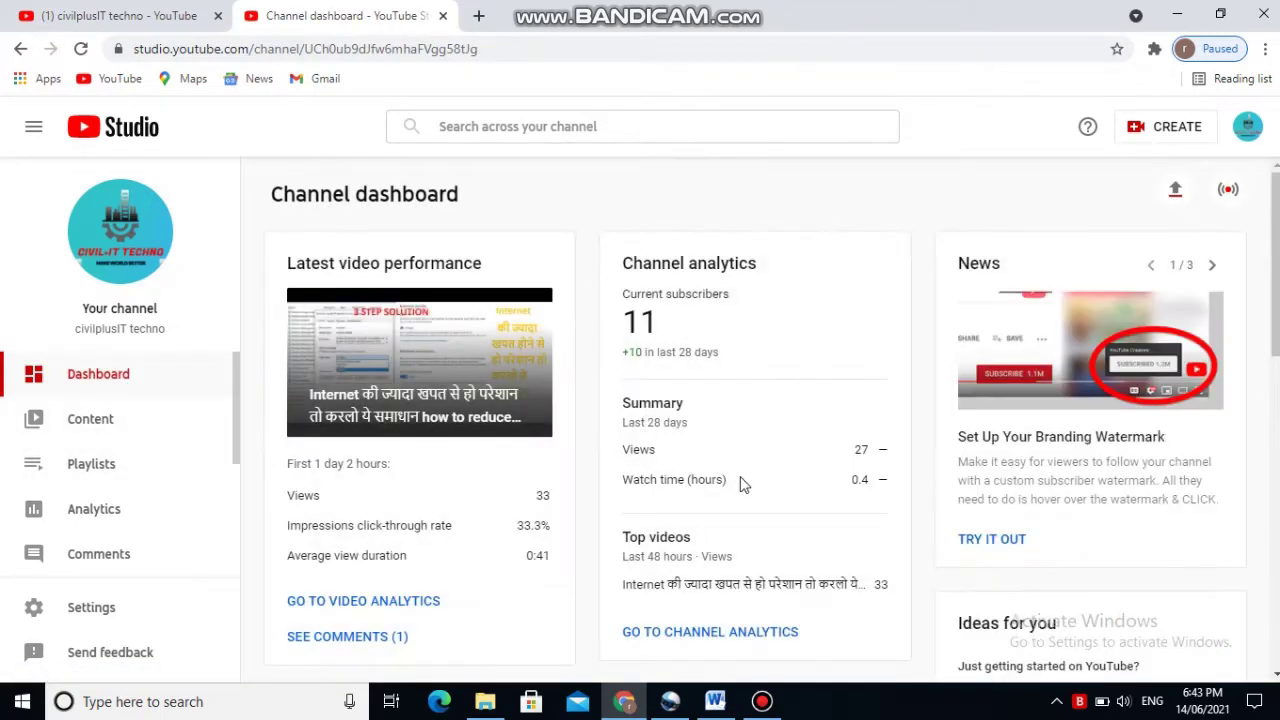
scroll(750, 405, down, 4)
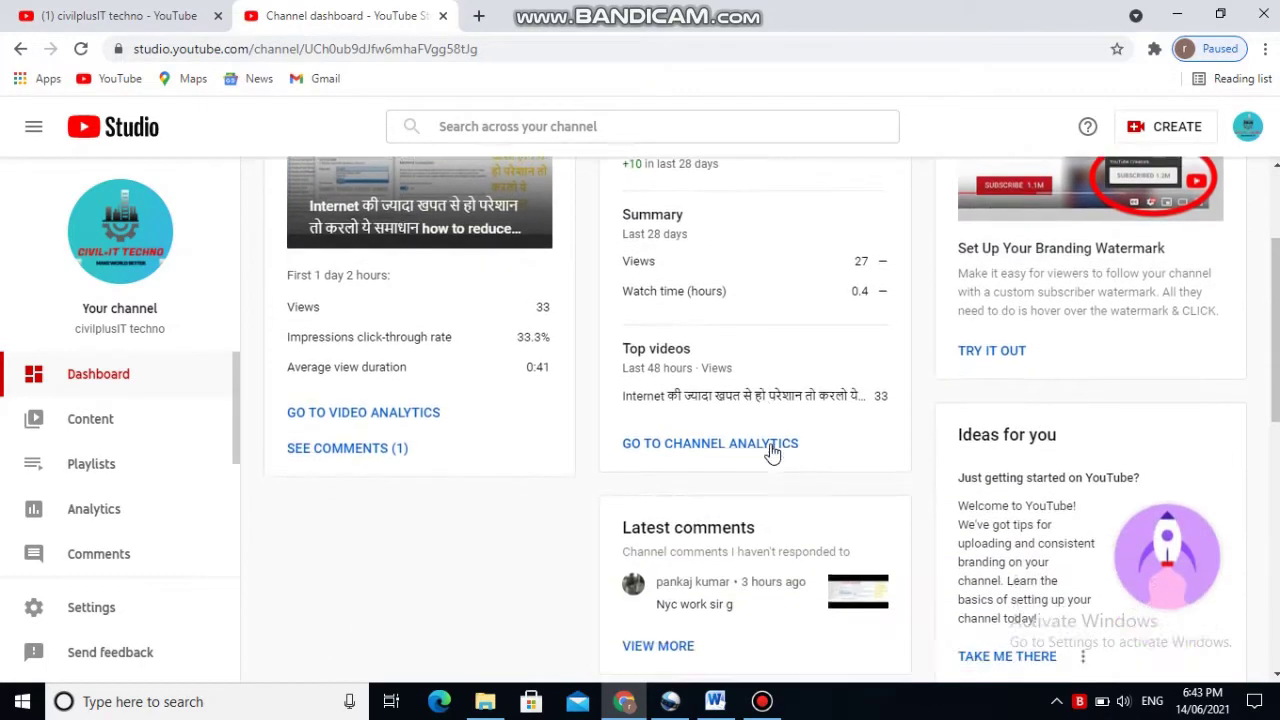
scroll(545, 445, up, 3)
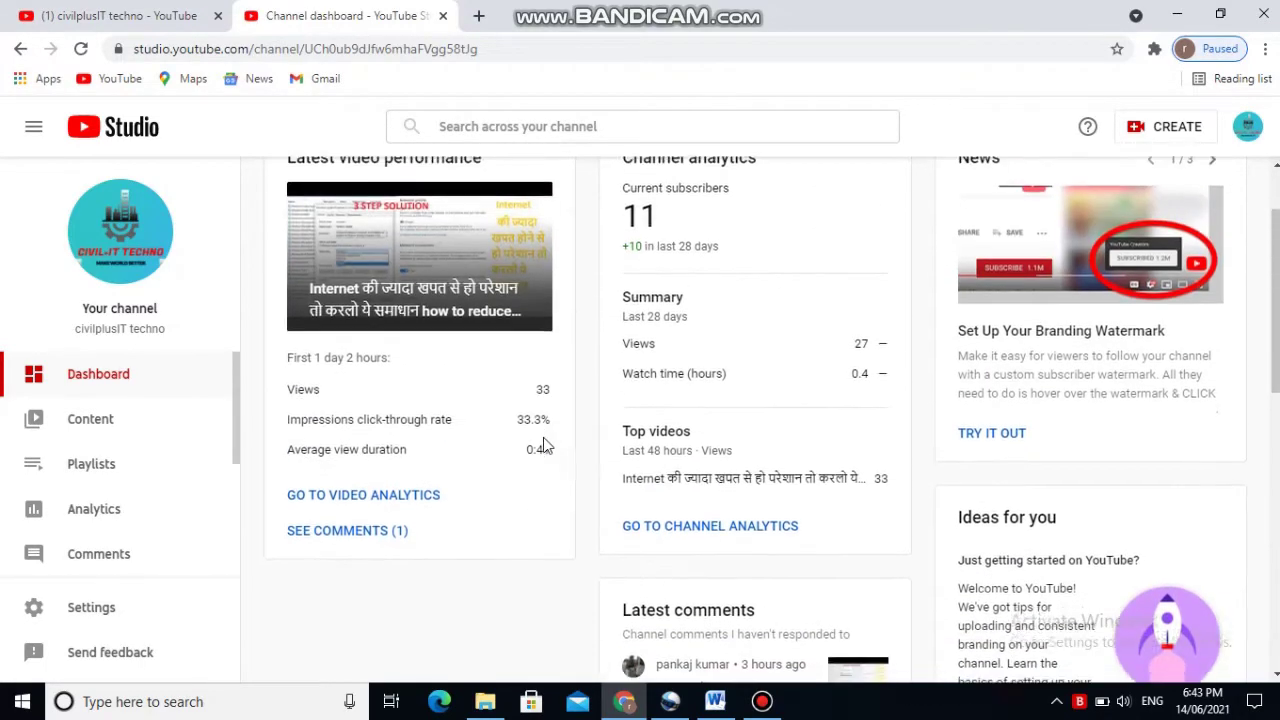
scroll(546, 443, down, 4)
scroll(549, 445, up, 5)
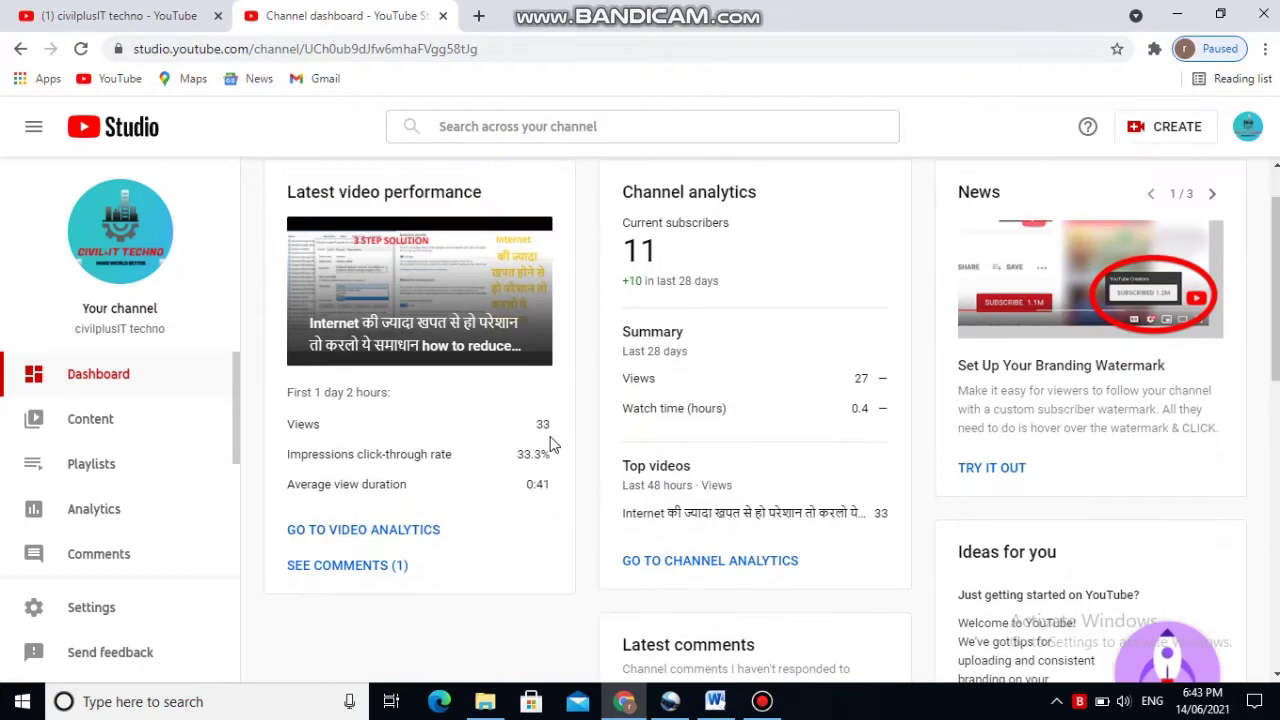
scroll(549, 445, down, 6)
scroll(549, 445, up, 6)
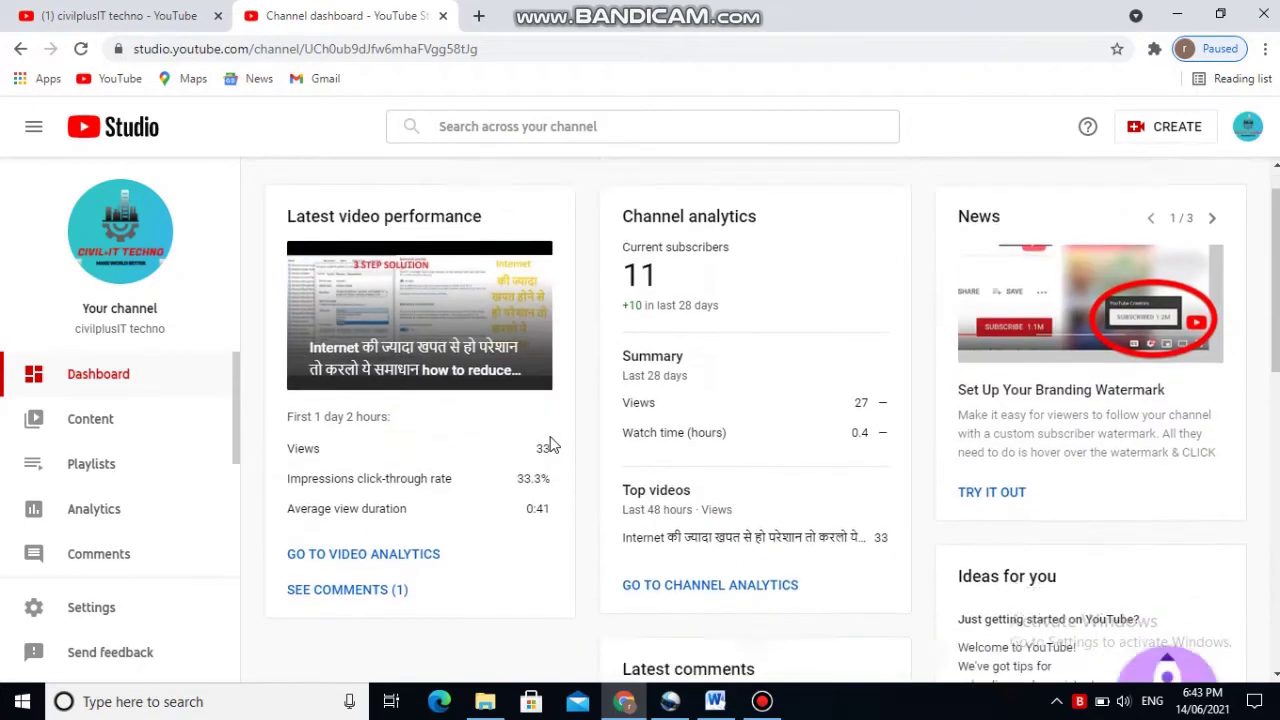
scroll(549, 445, down, 5)
scroll(549, 445, up, 3)
scroll(549, 445, up, 3)
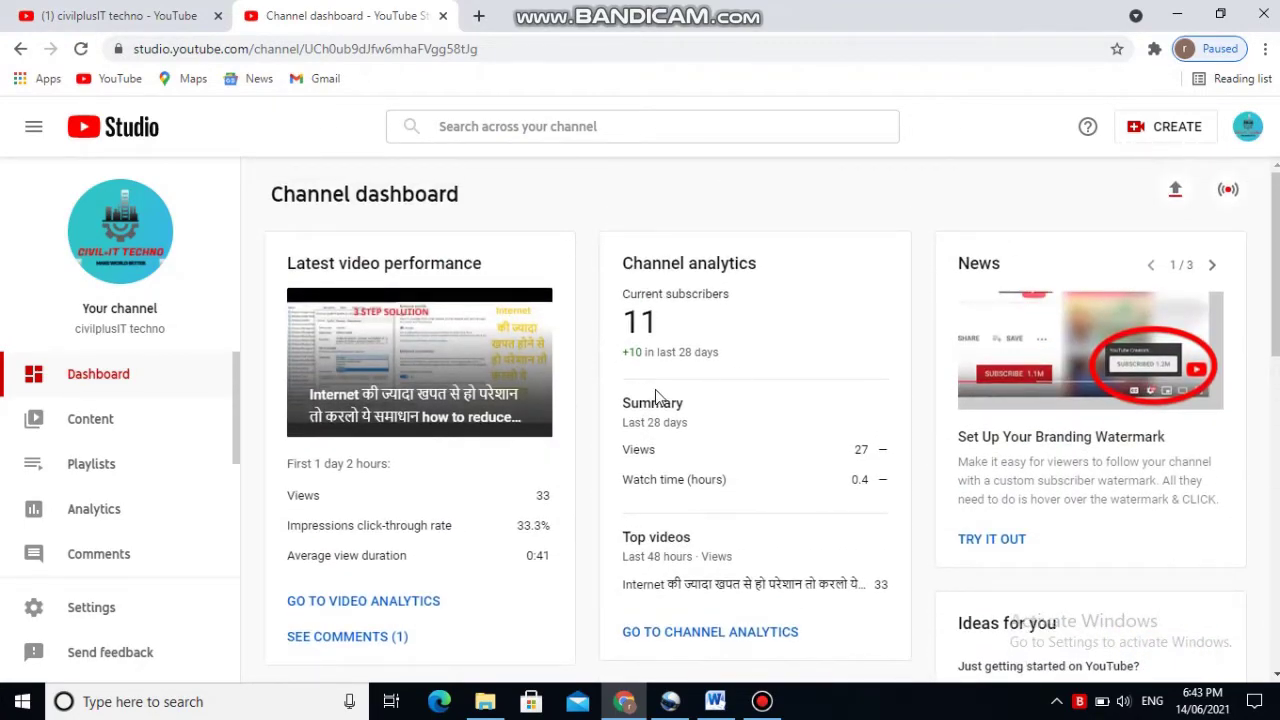
Step: Start a new video upload and open the file selection dialog
click(1160, 130)
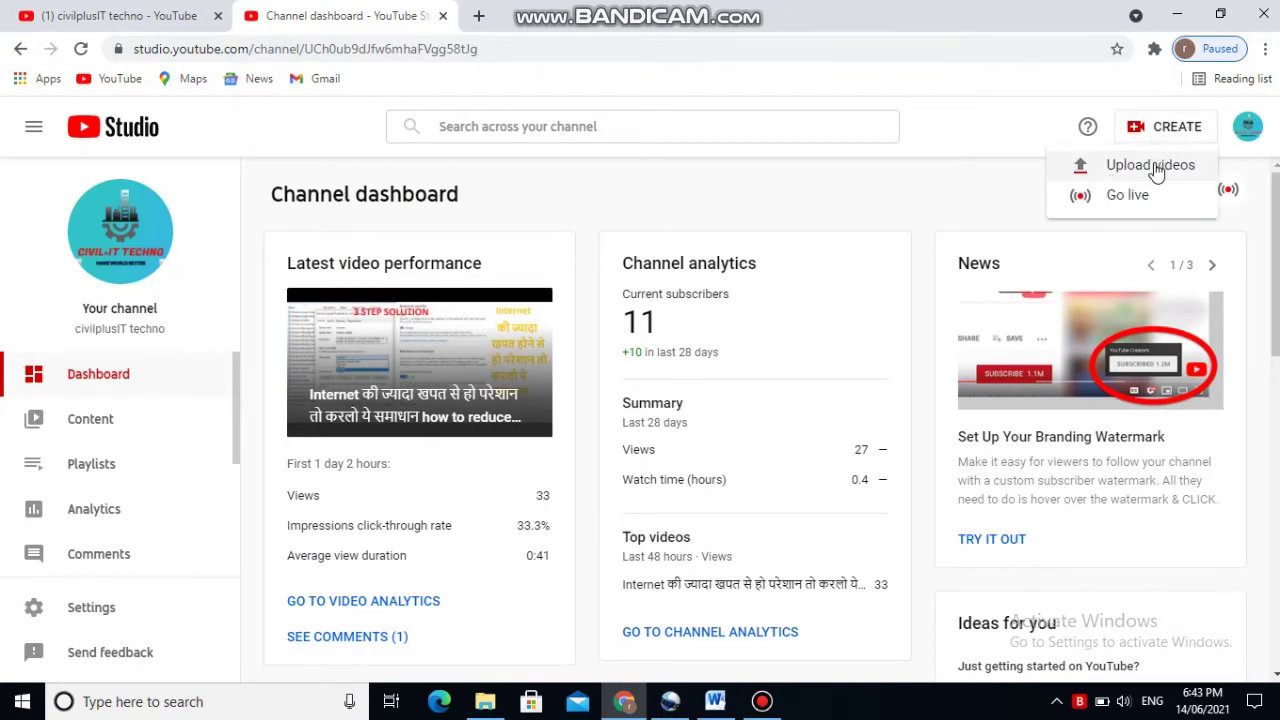
click(1152, 168)
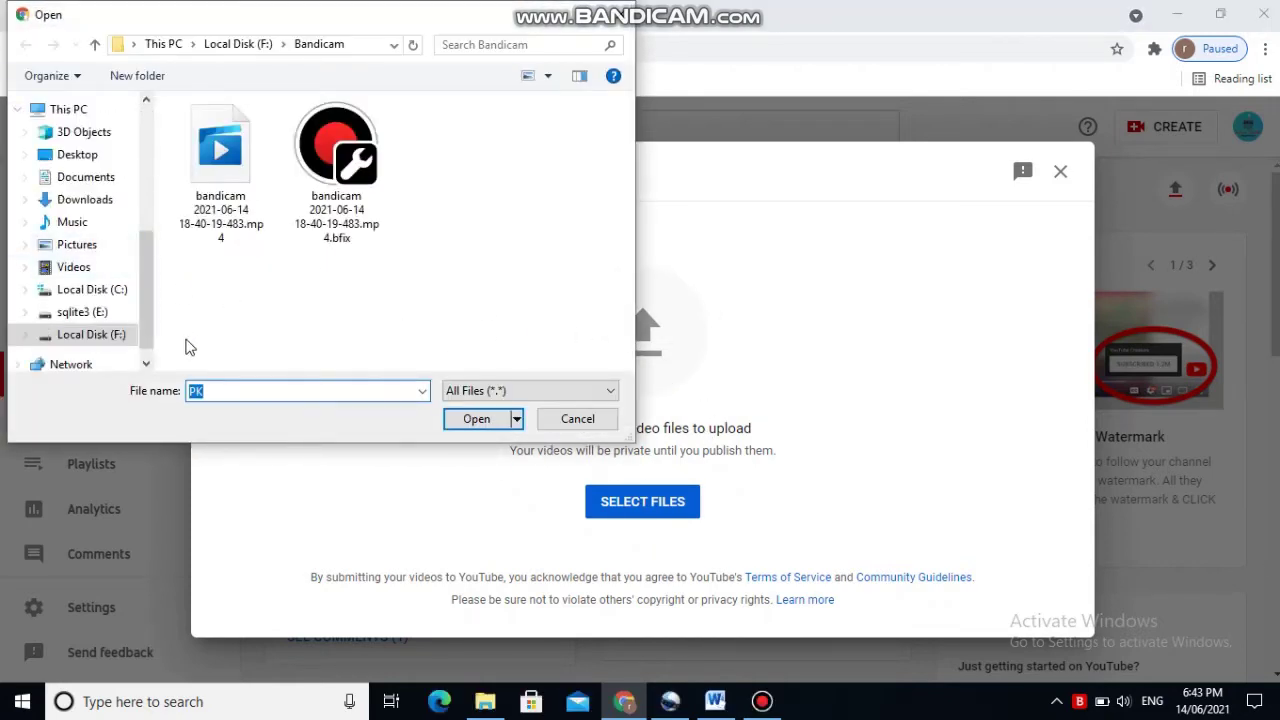
scroll(150, 345, down, 1)
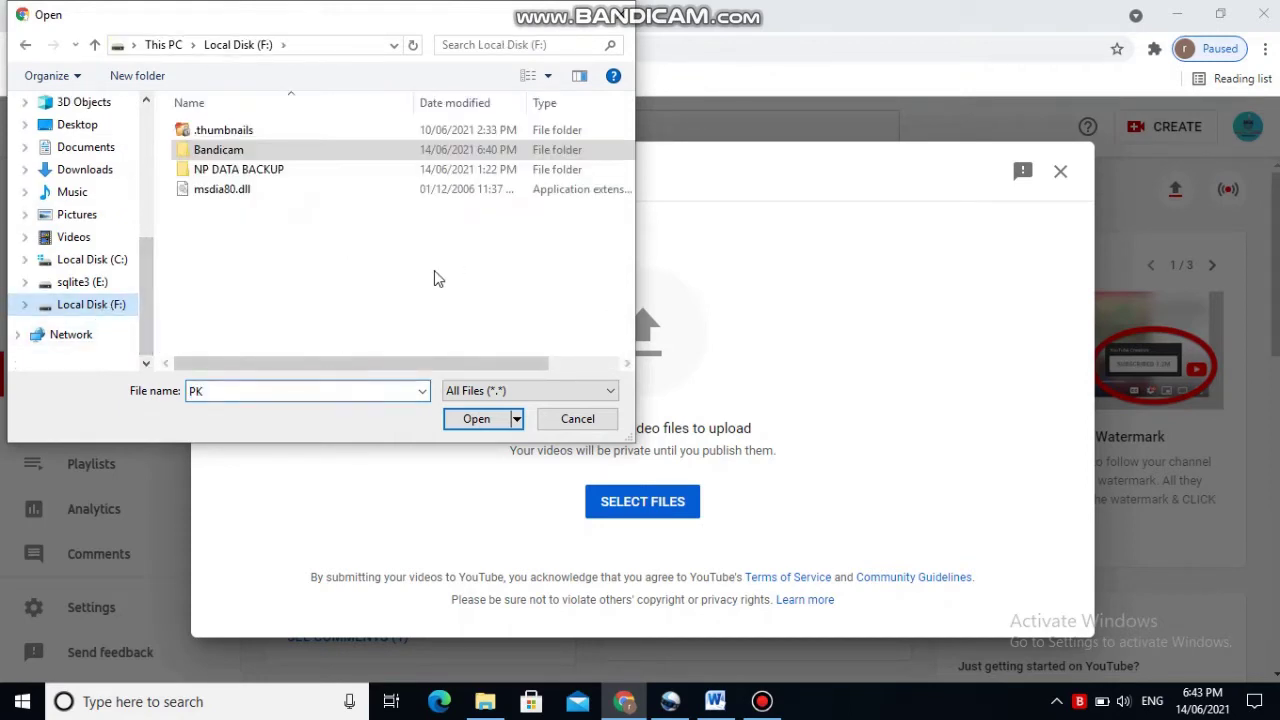
double_click(250, 151)
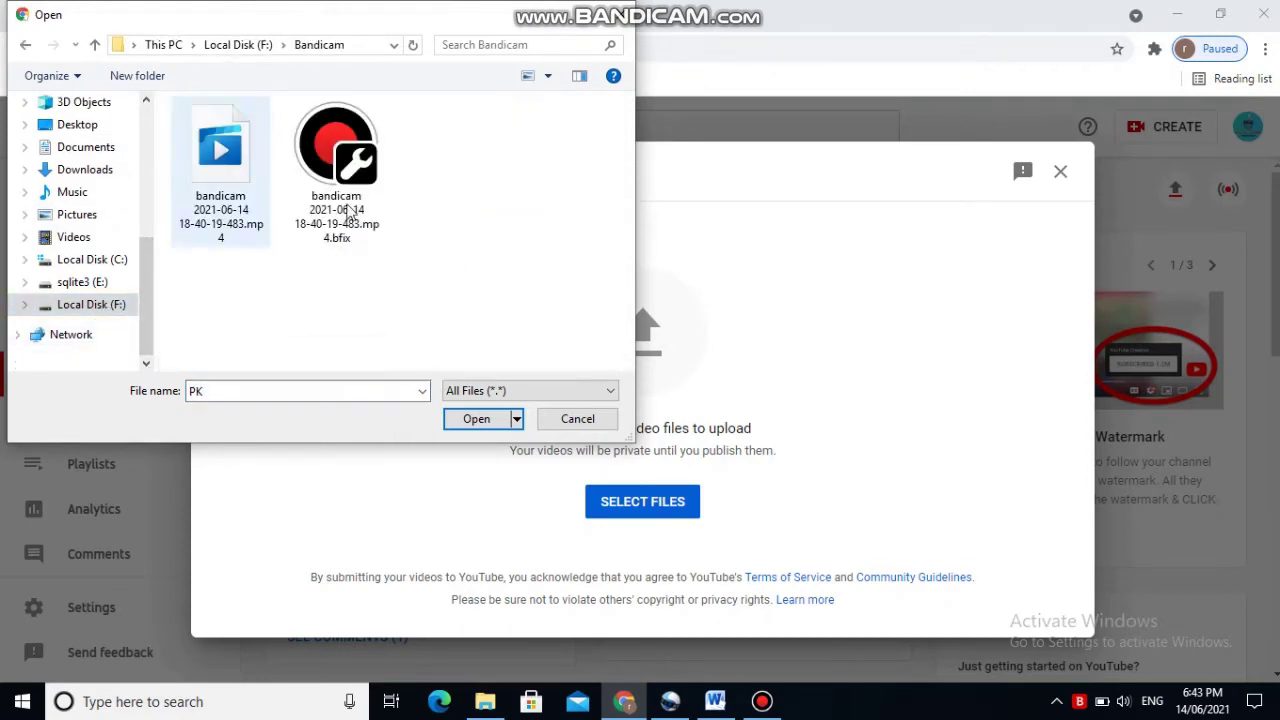
click(235, 222)
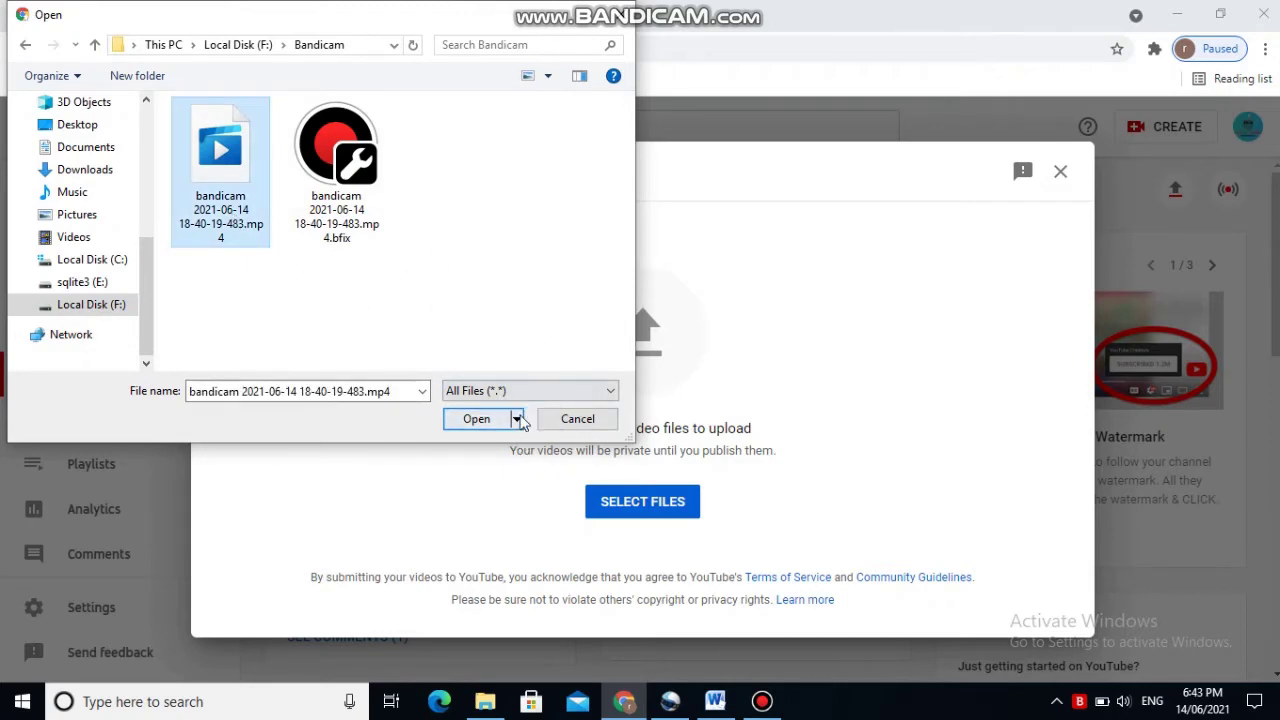
Step: Choose the video 2.mp4 from the NP DATA BACKUP > Bandicam > fv folder on Local Disk (F:) for upload
click(92, 305)
double_click(215, 170)
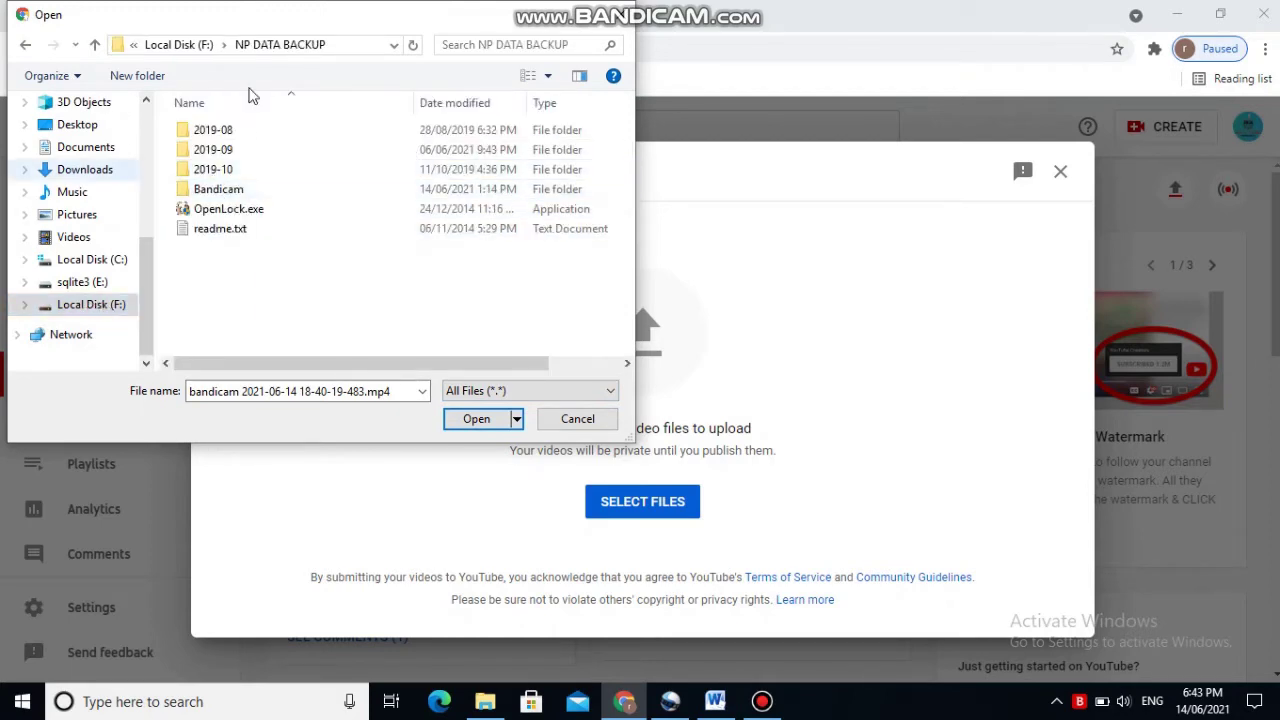
double_click(274, 191)
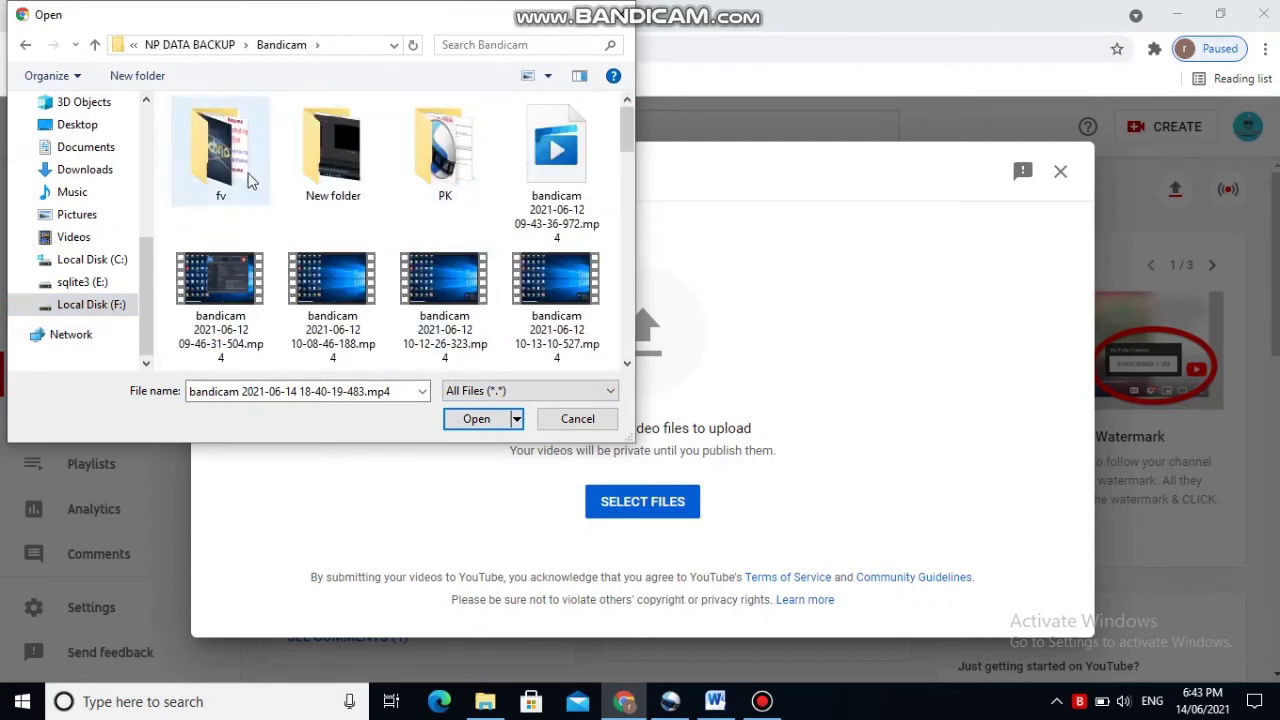
double_click(238, 174)
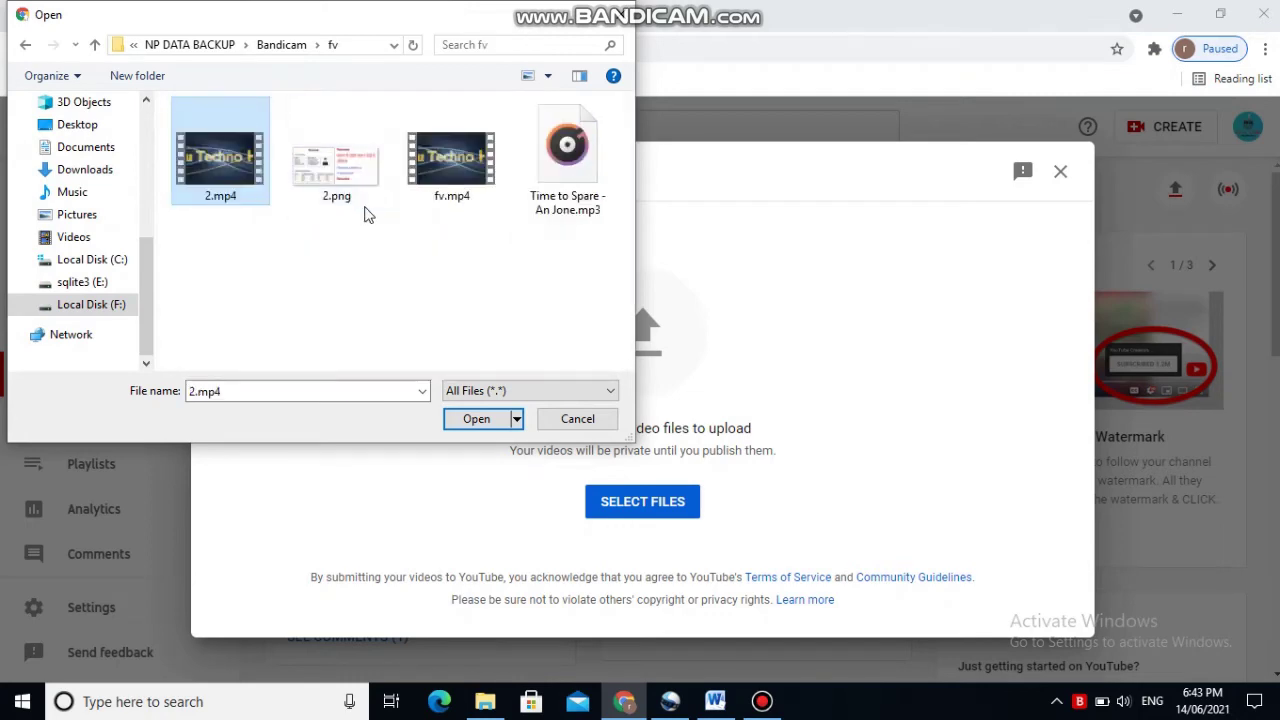
double_click(204, 177)
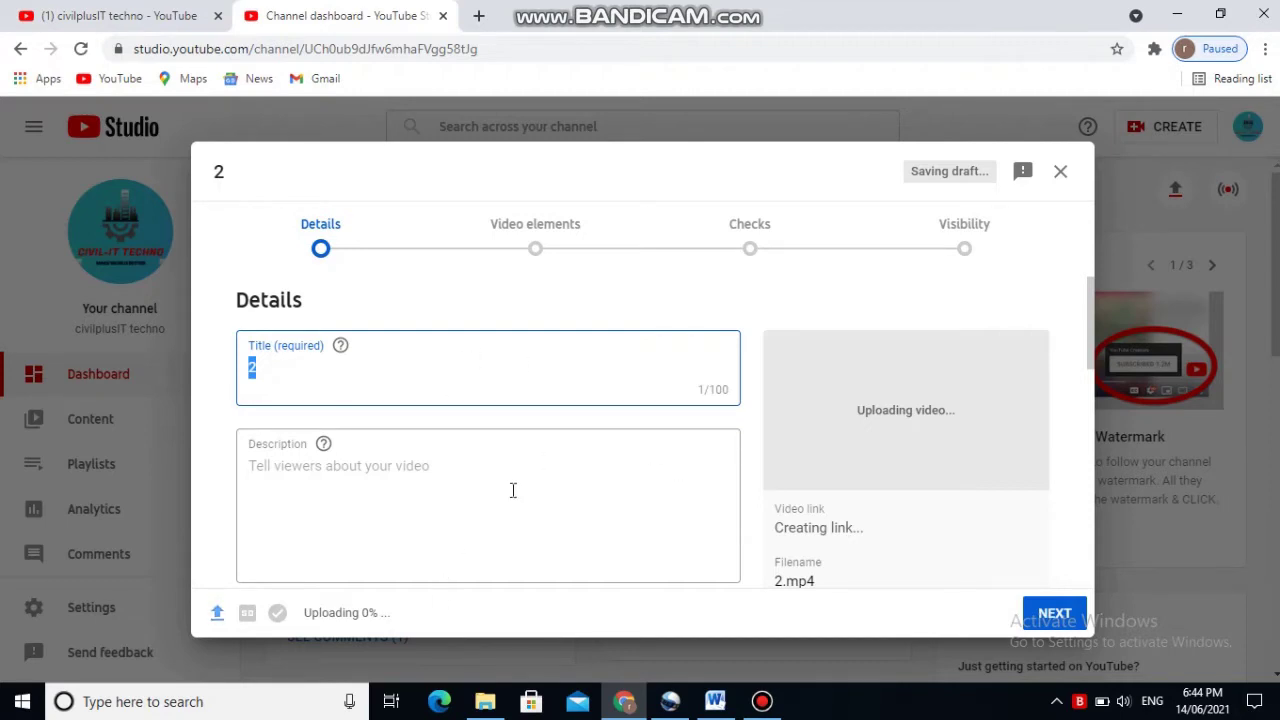
Step: Look through the uploaded video's Details form down to the audience options, and clear the prefilled title
scroll(512, 490, down, 3)
scroll(509, 520, up, 3)
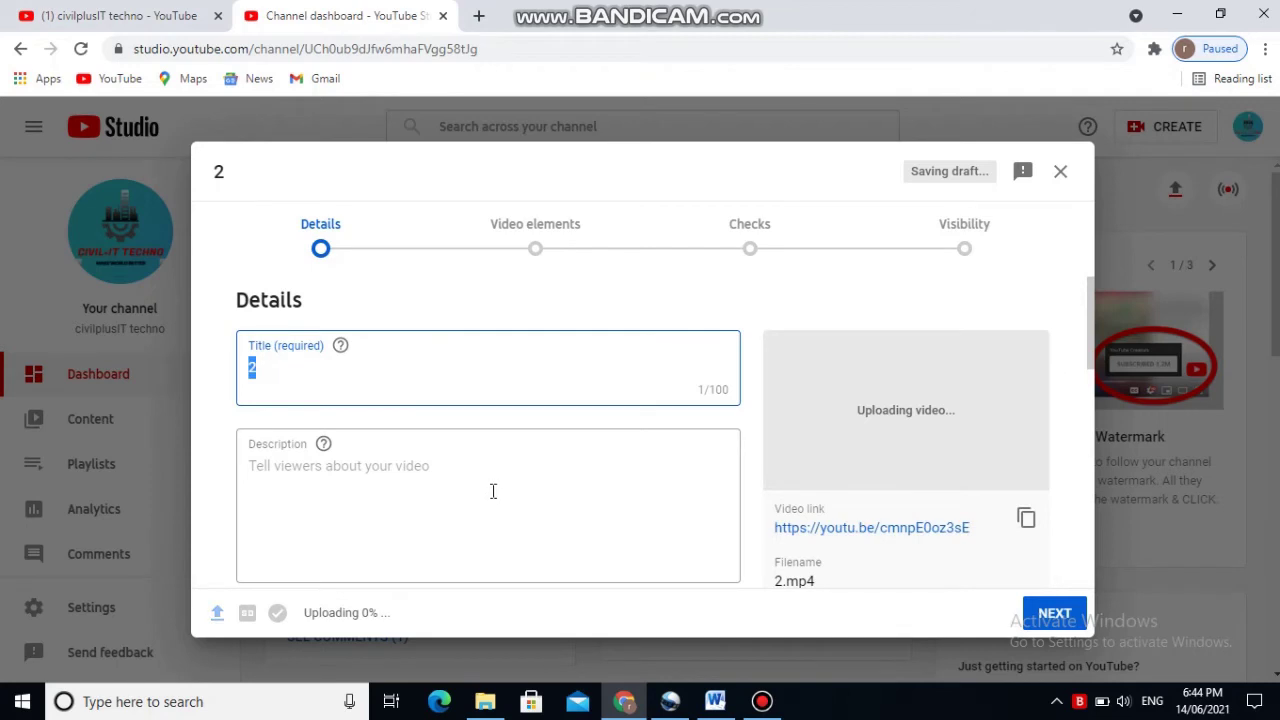
scroll(493, 491, down, 5)
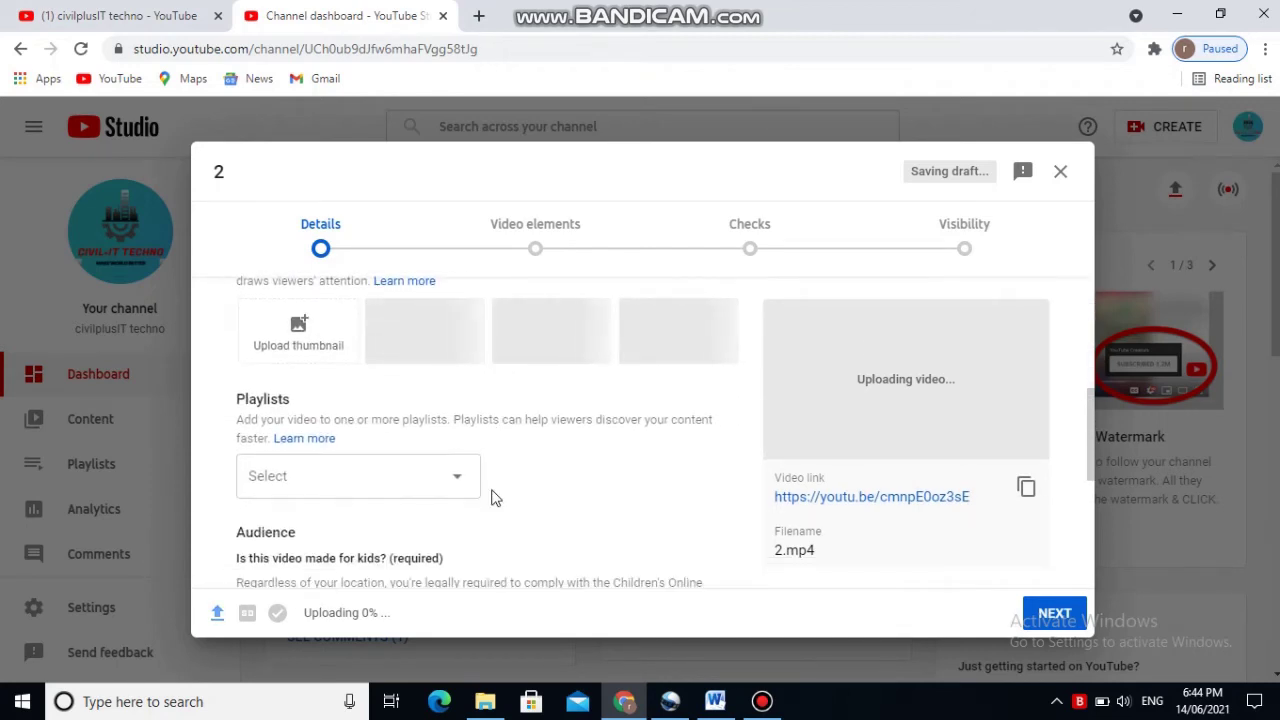
scroll(500, 495, down, 3)
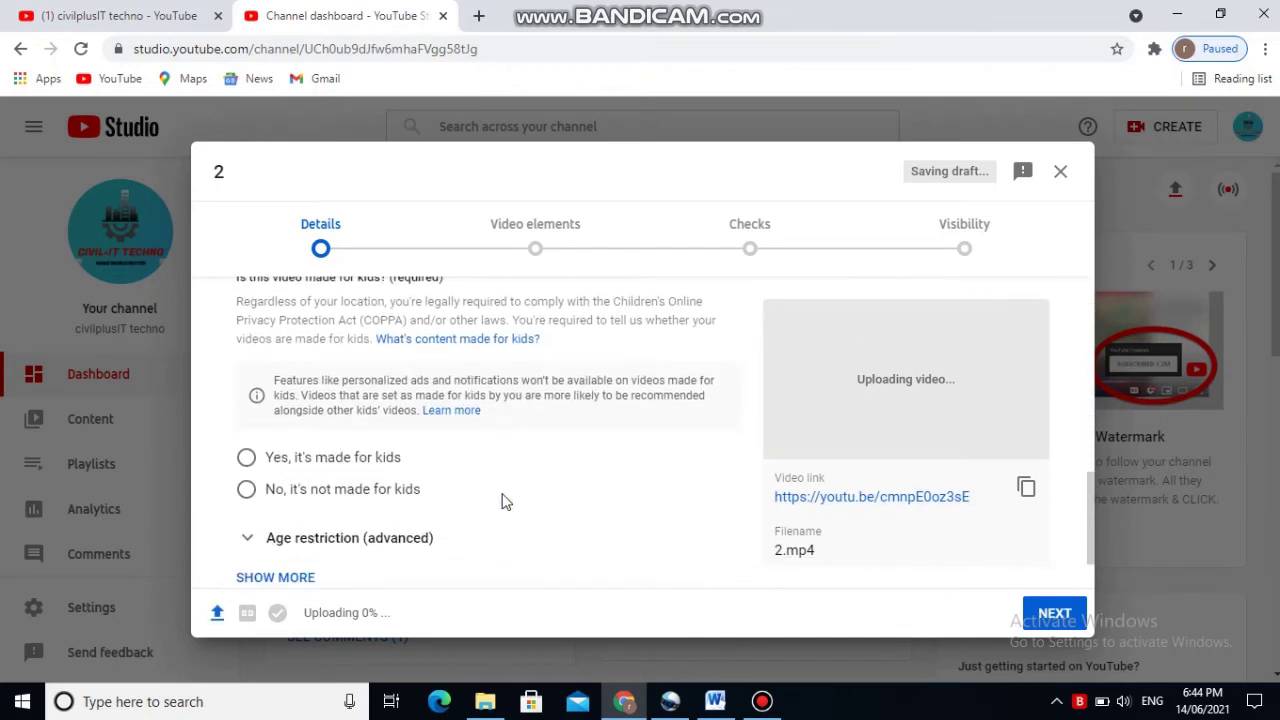
scroll(504, 497, up, 8)
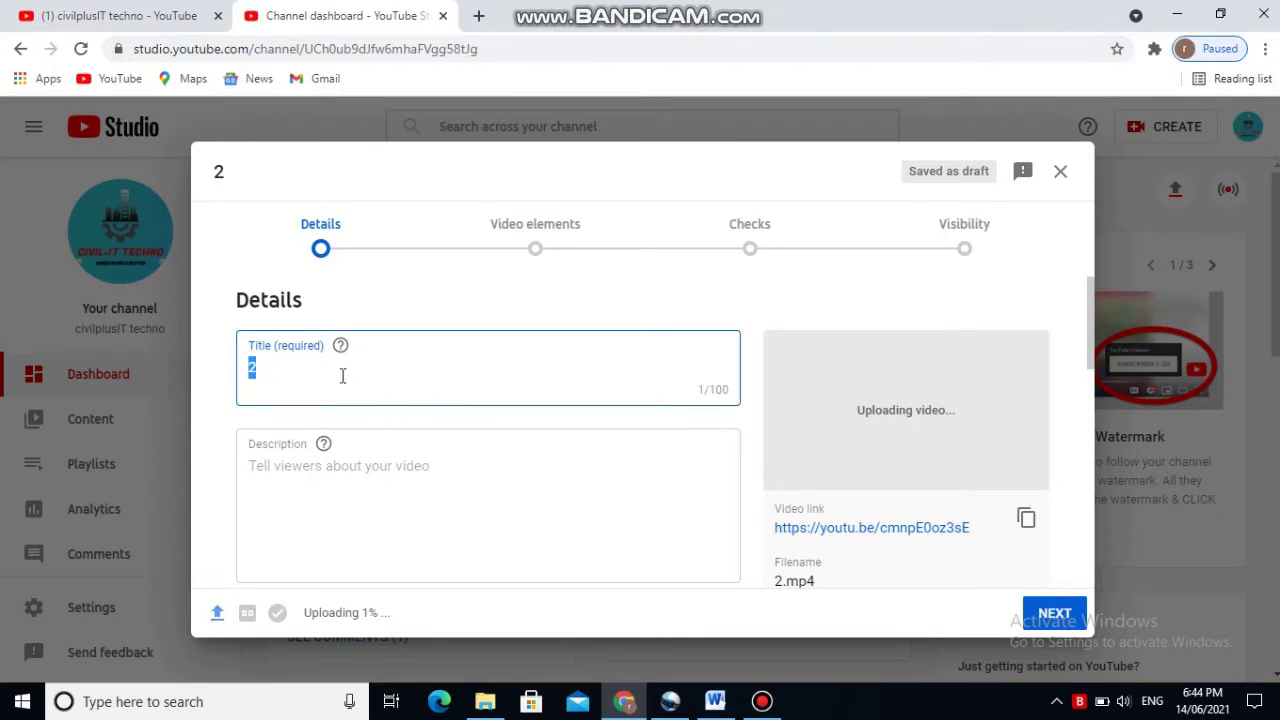
key(BackSpace)
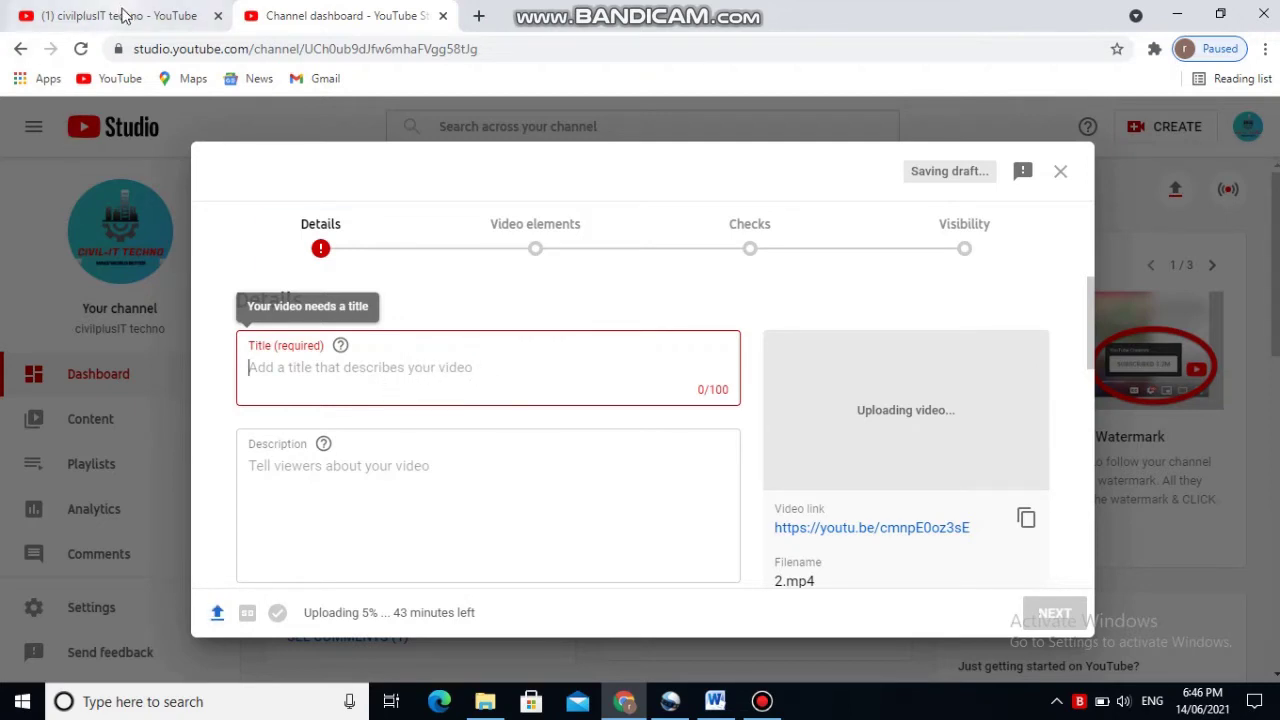
Step: Open YouTube in a new browser tab and enter "resume" in its search to view the suggested phrases
click(124, 17)
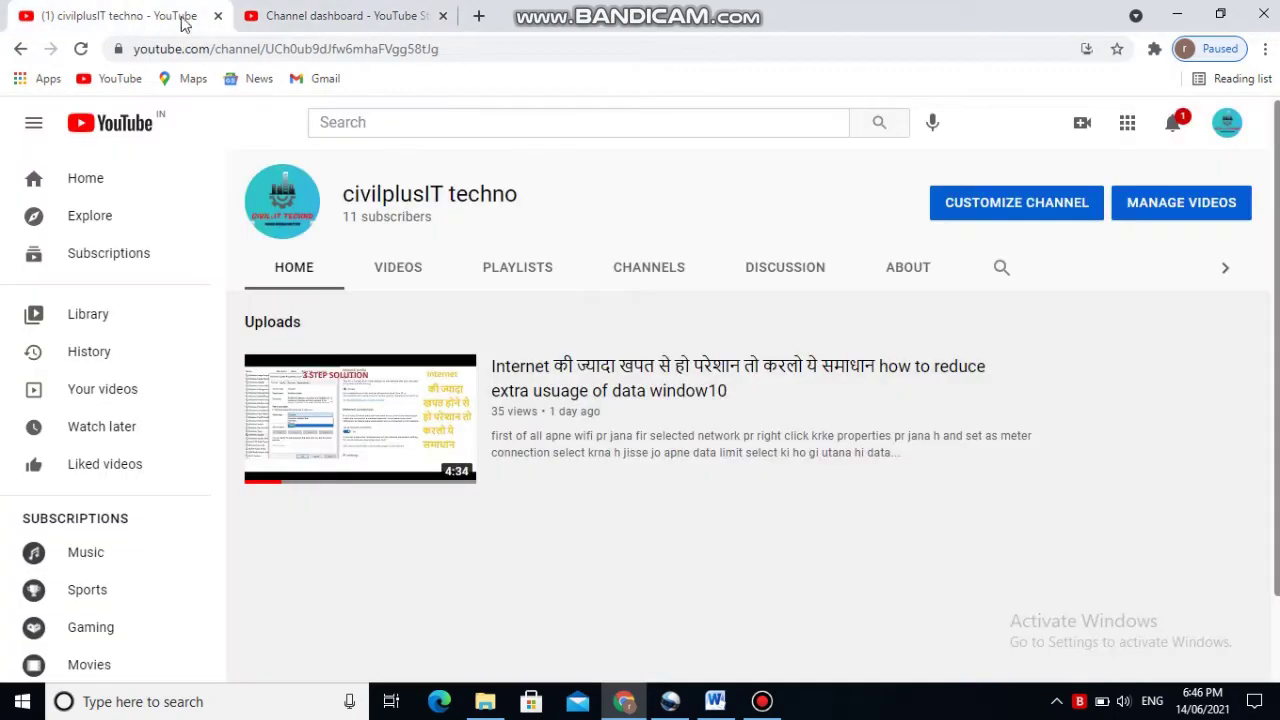
click(480, 17)
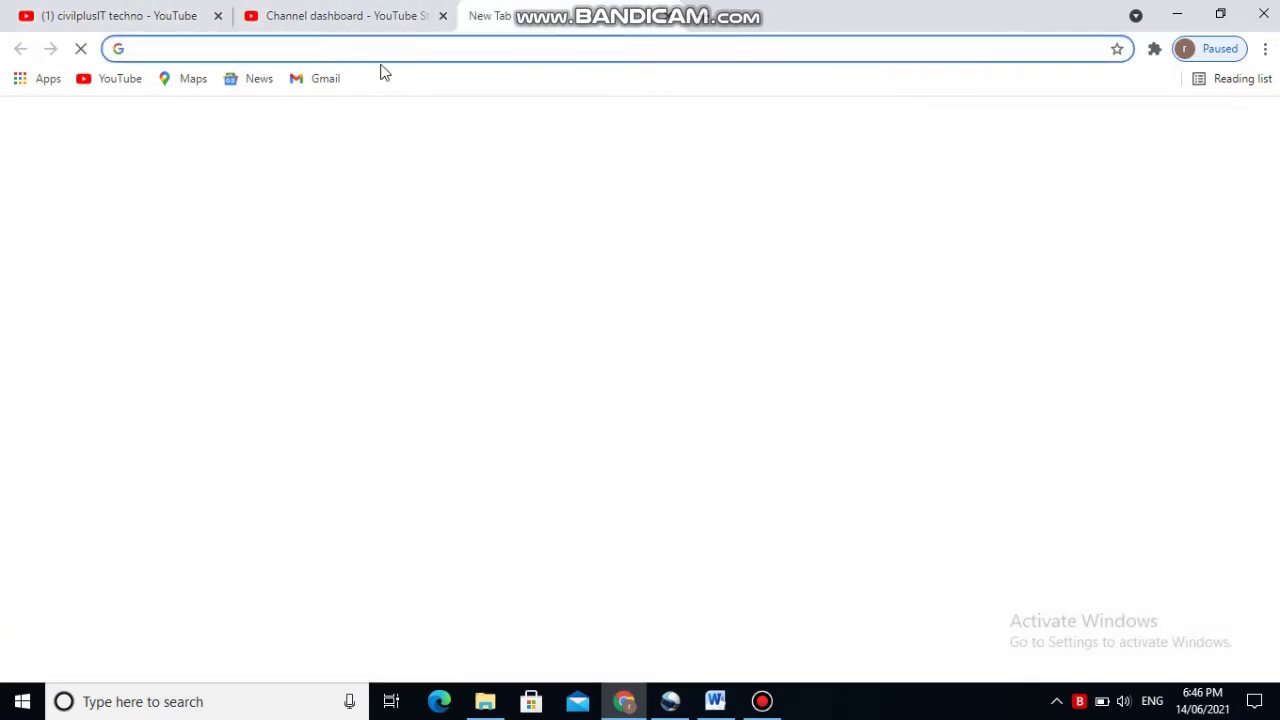
text(yo)
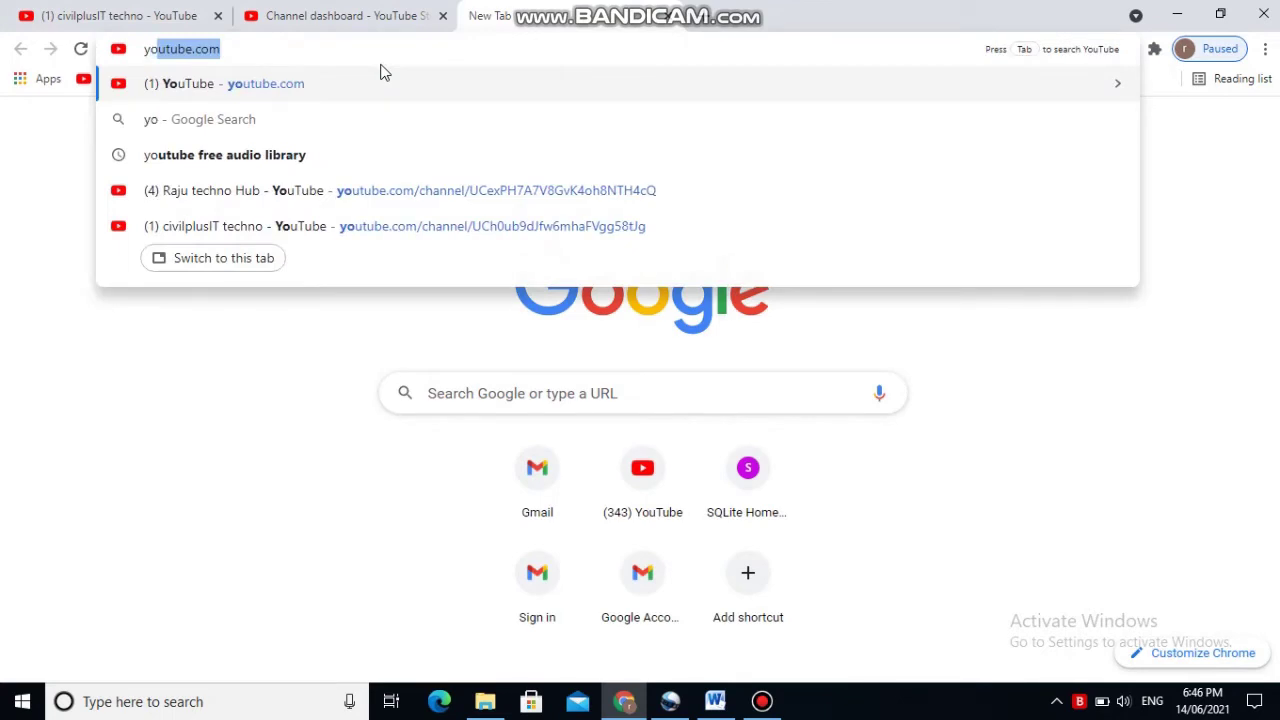
text(u)
key(Return)
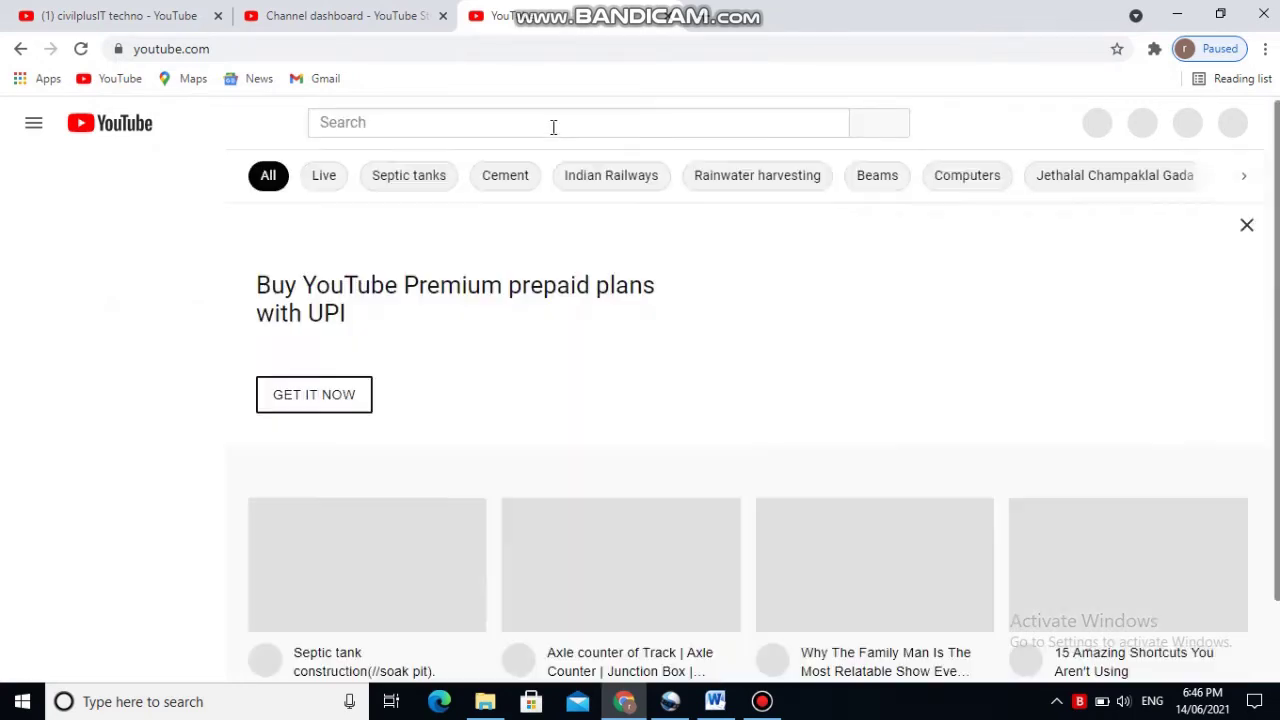
click(553, 127)
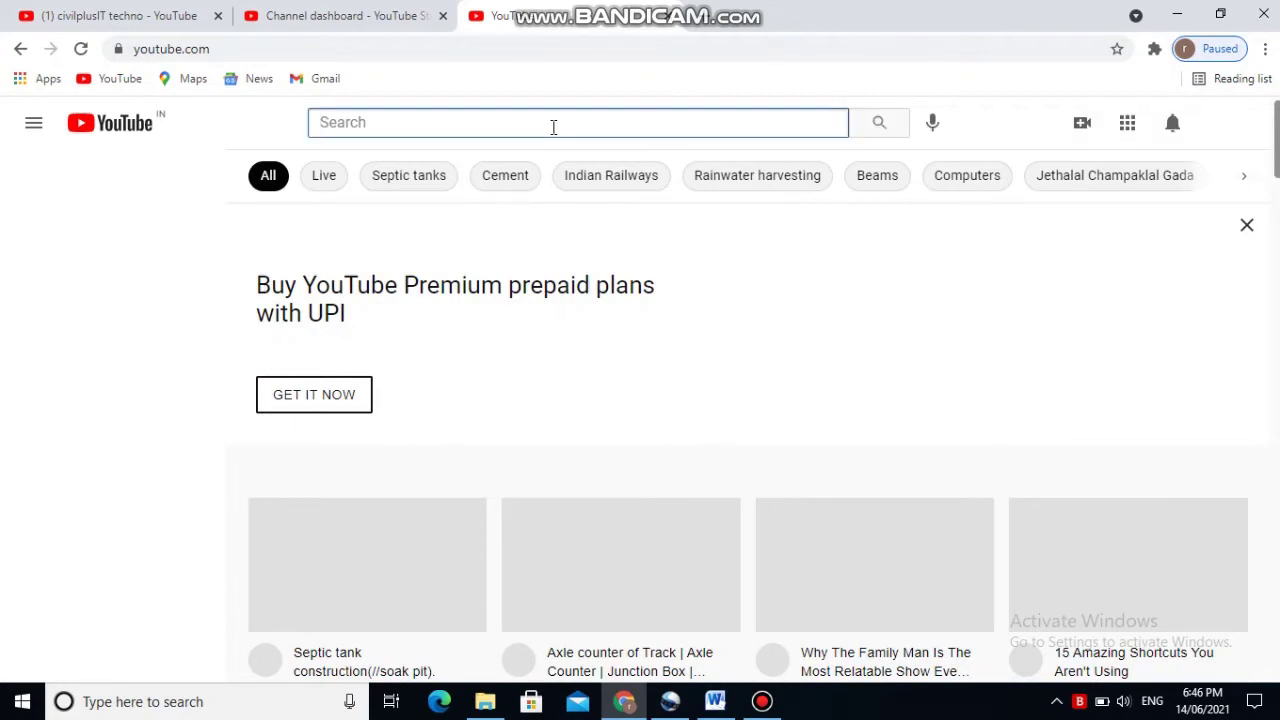
text(re)
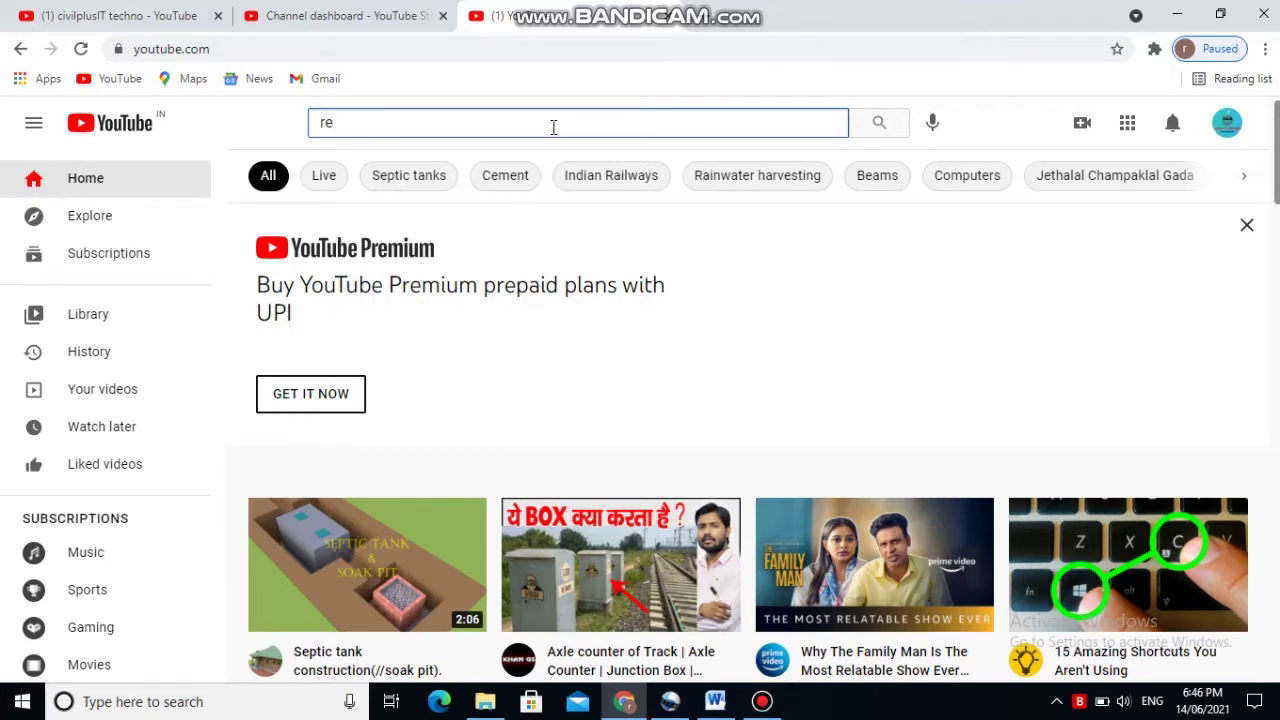
text(sum)
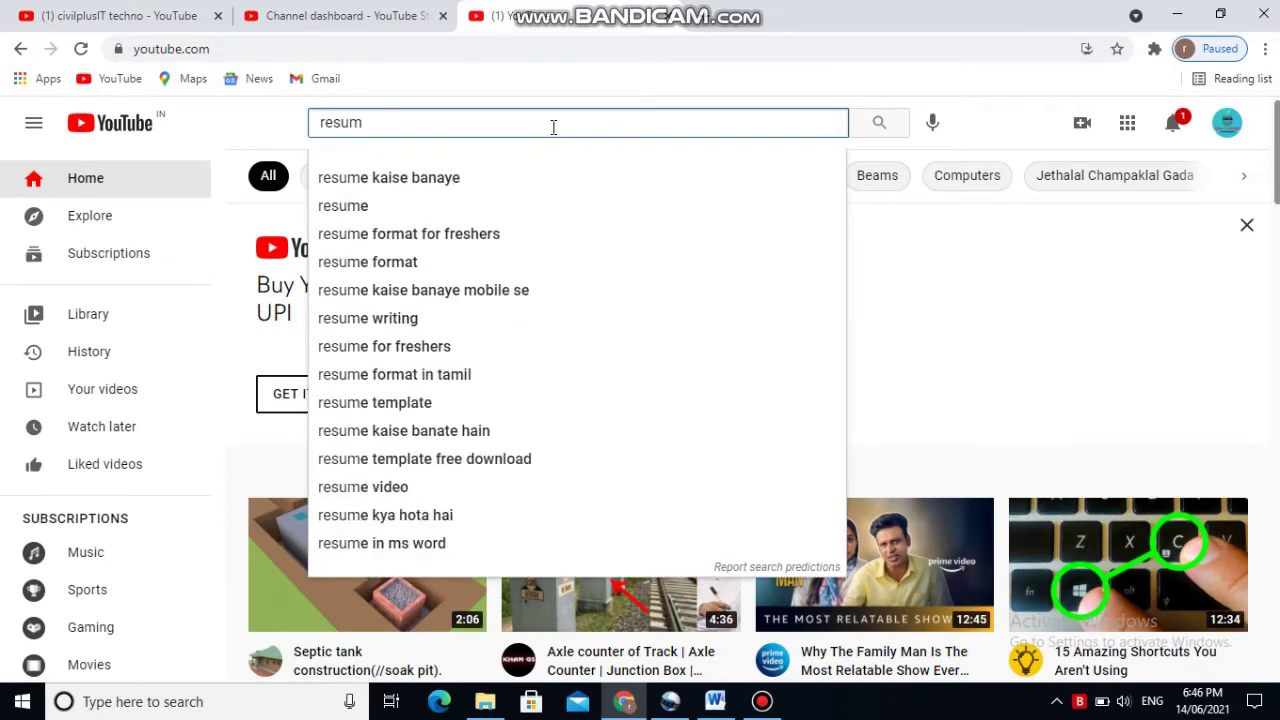
text(e)
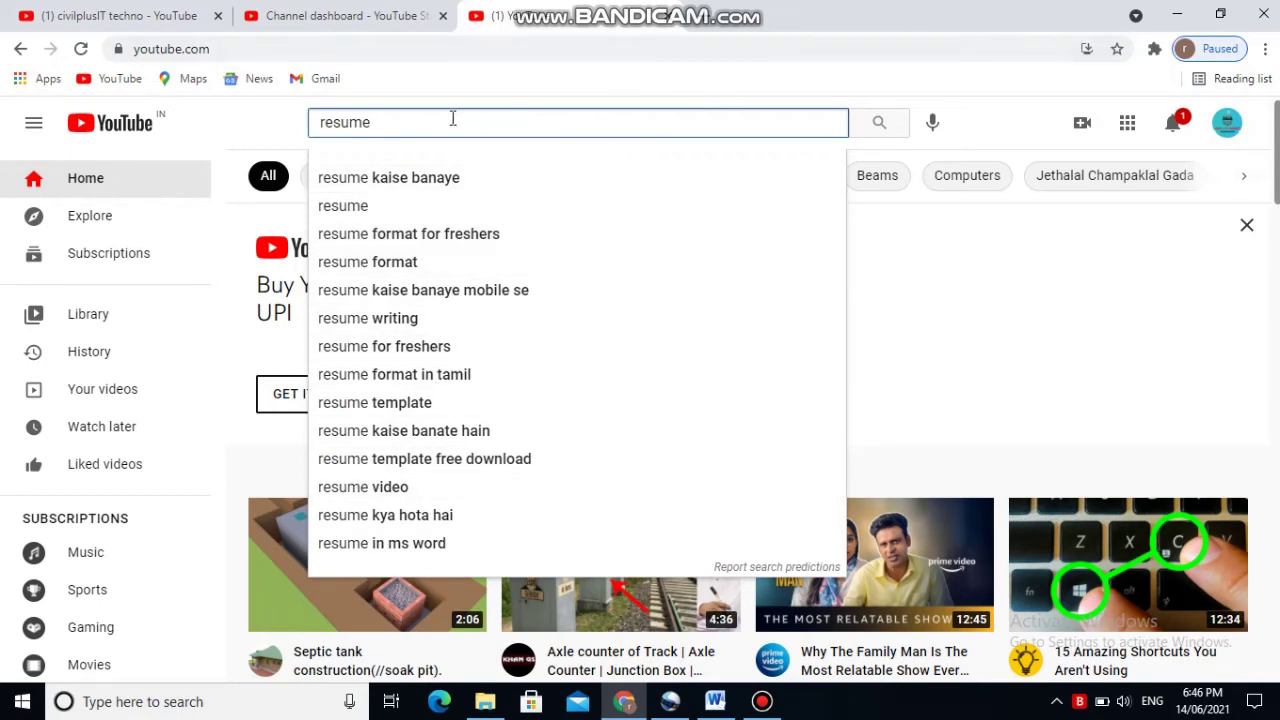
Step: Return to the video upload in YouTube Studio and enter "Resume" as the video's title
click(340, 16)
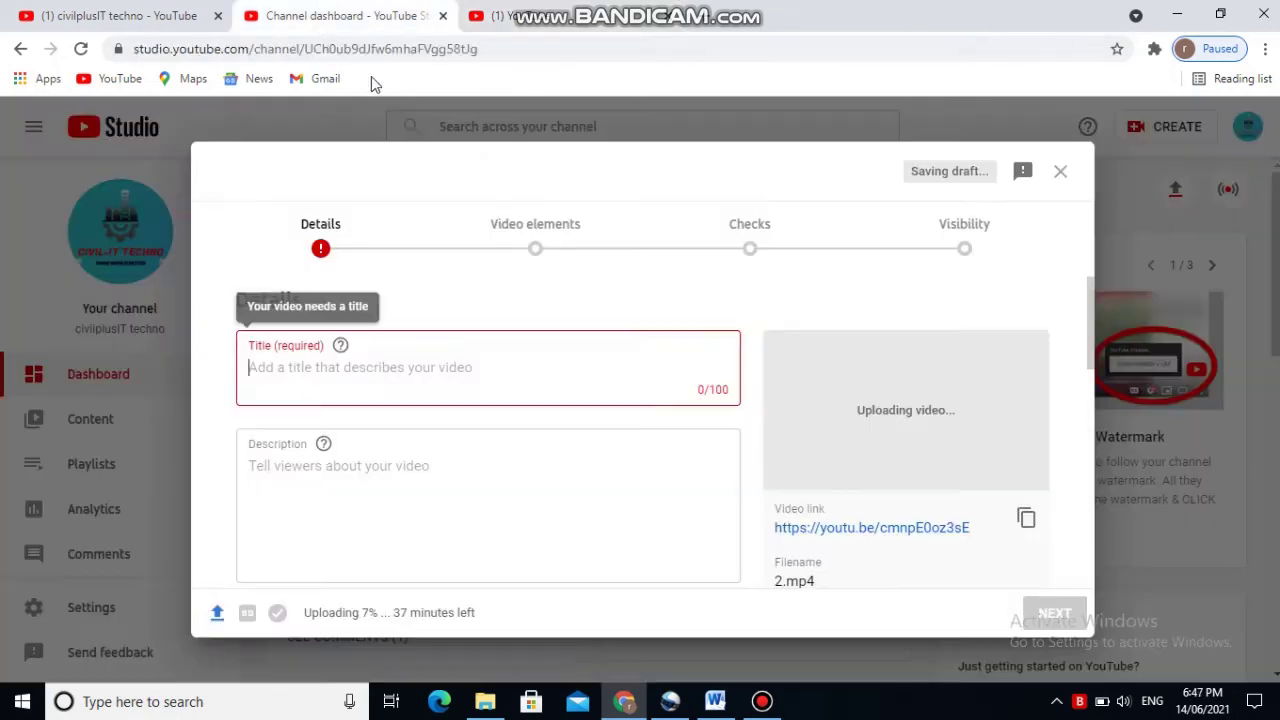
click(360, 374)
text(re)
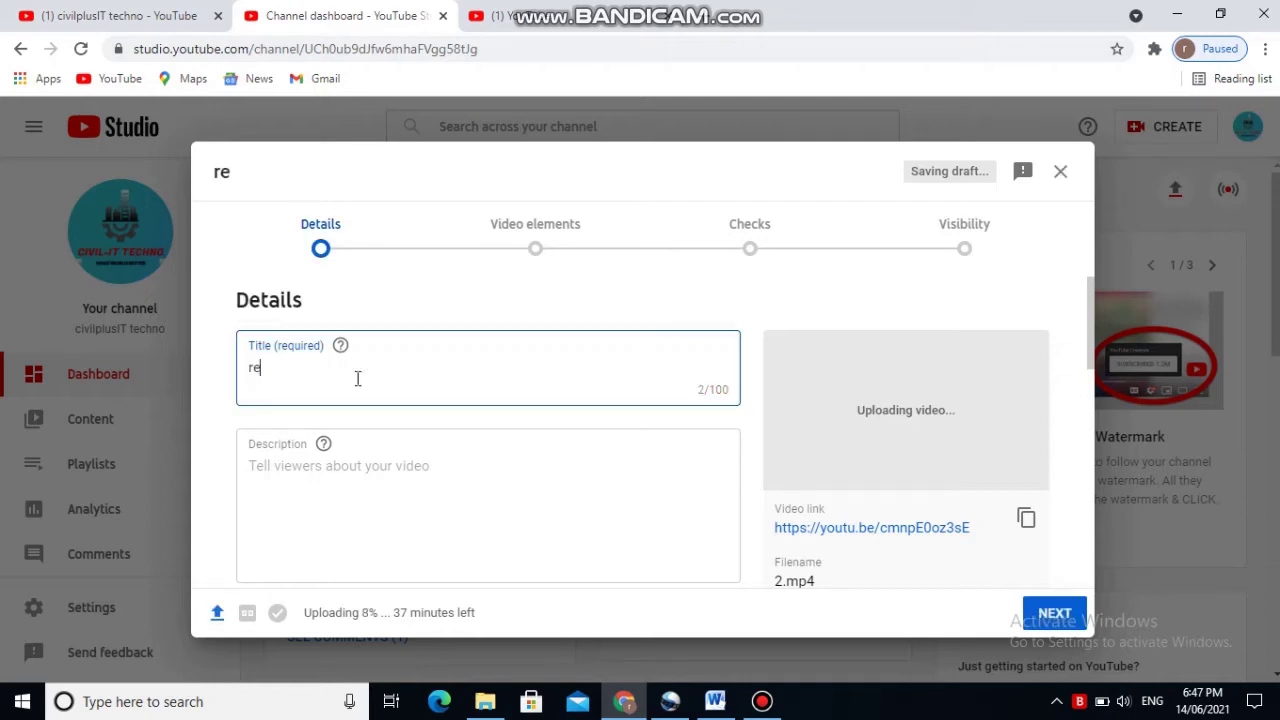
text(sm)
key(BackSpace)
key(BackSpace)
key(BackSpace)
key(BackSpace)
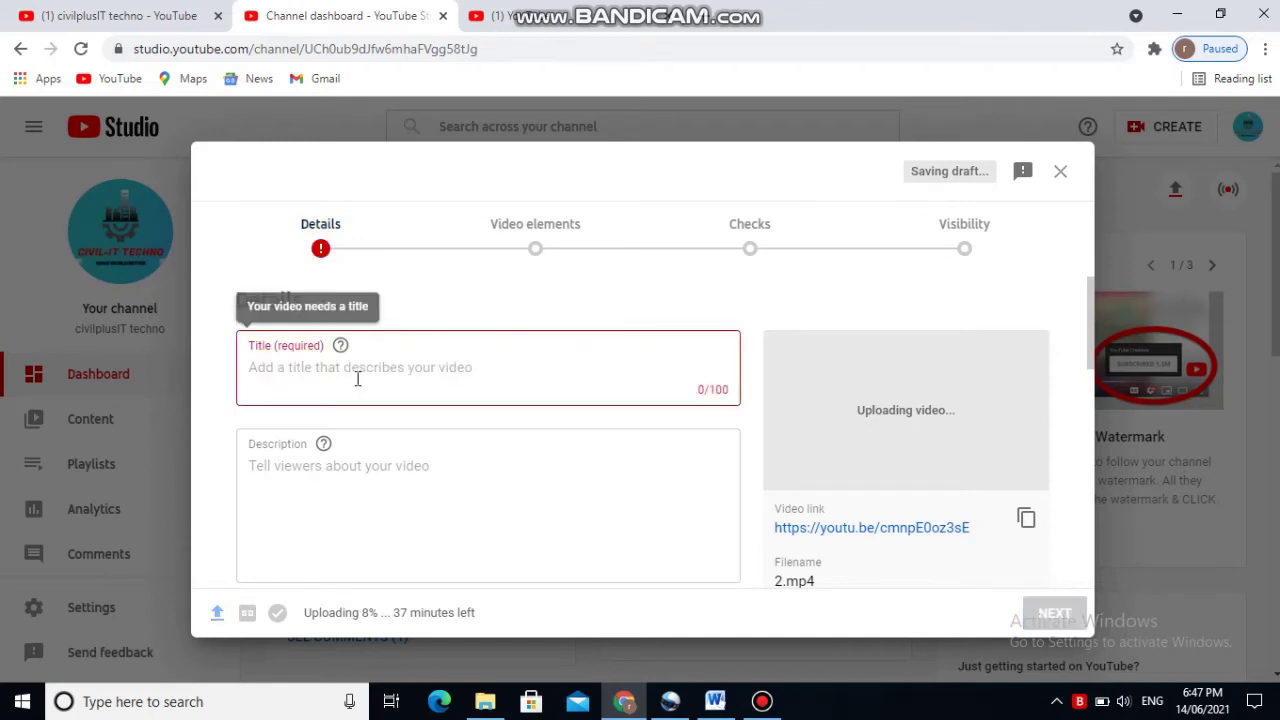
text(Res)
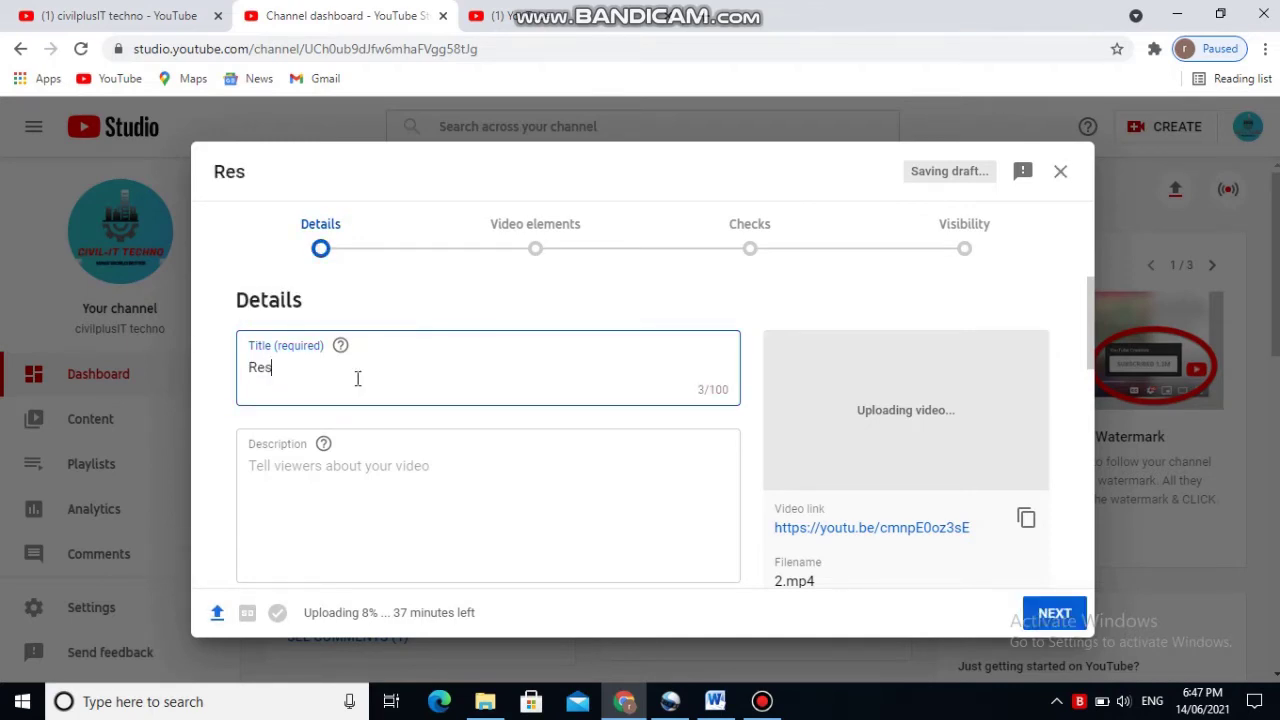
text(ume)
click(623, 701)
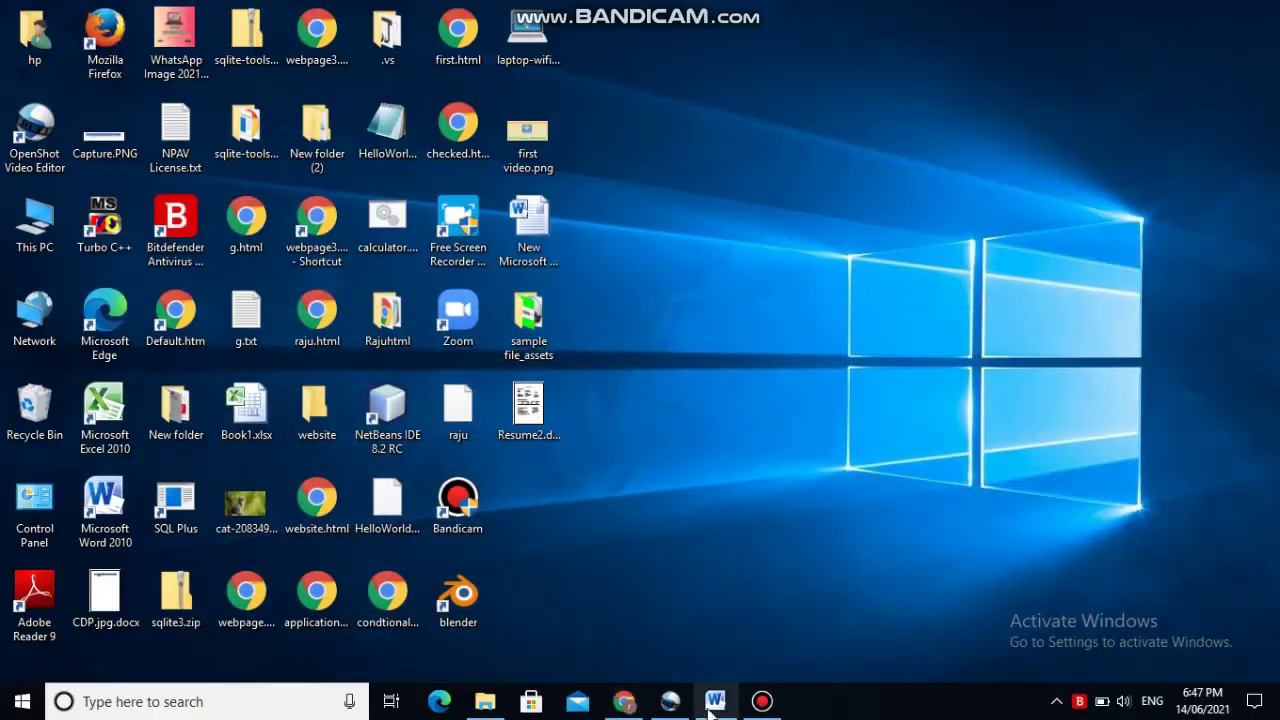
click(623, 701)
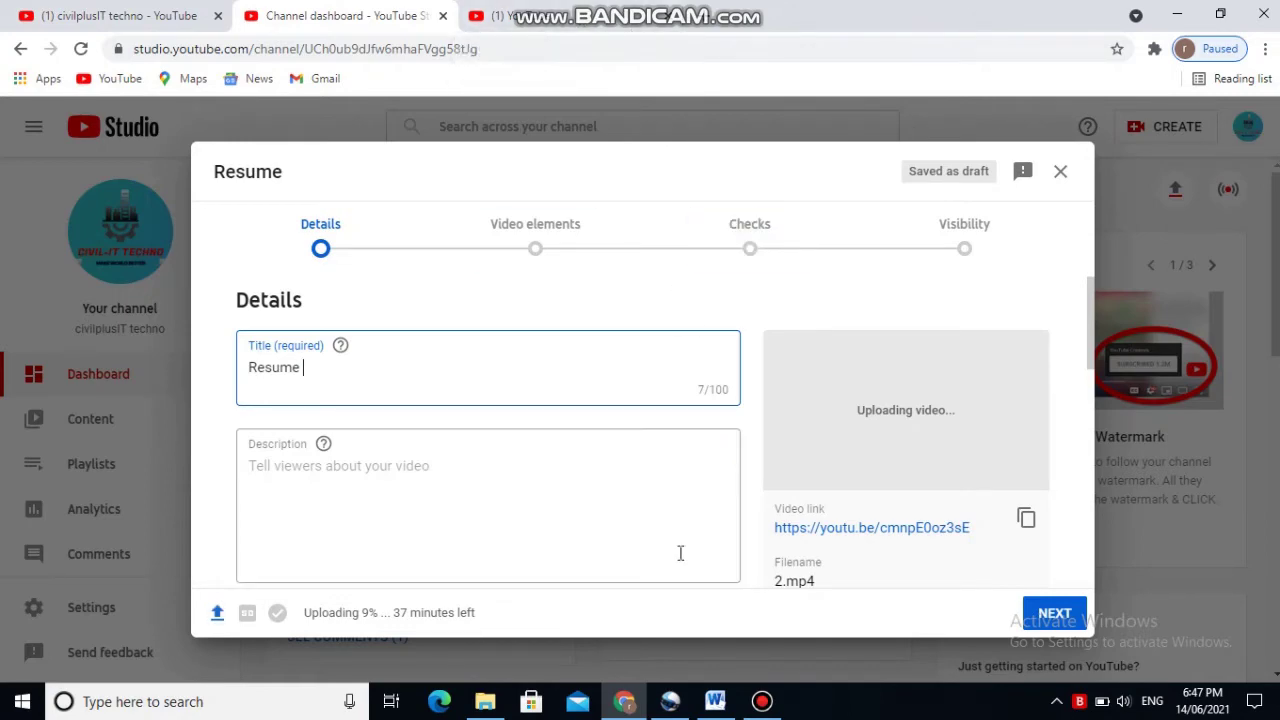
click(778, 706)
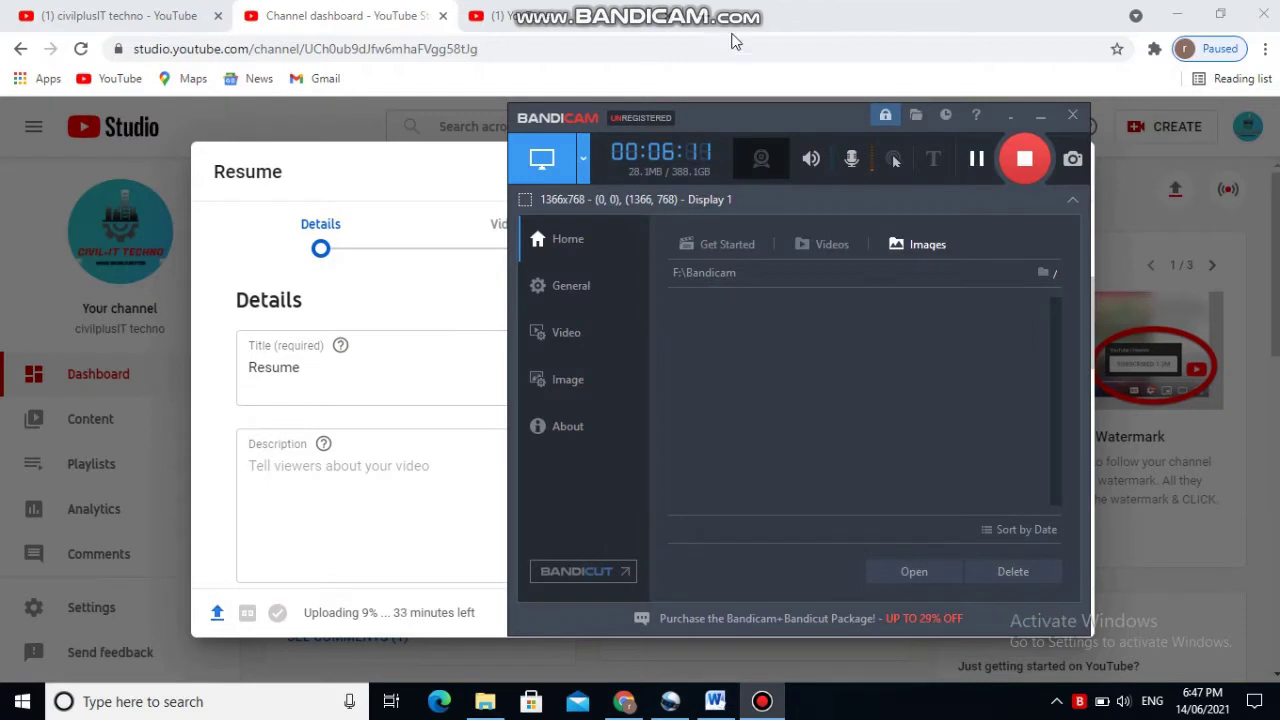
click(735, 41)
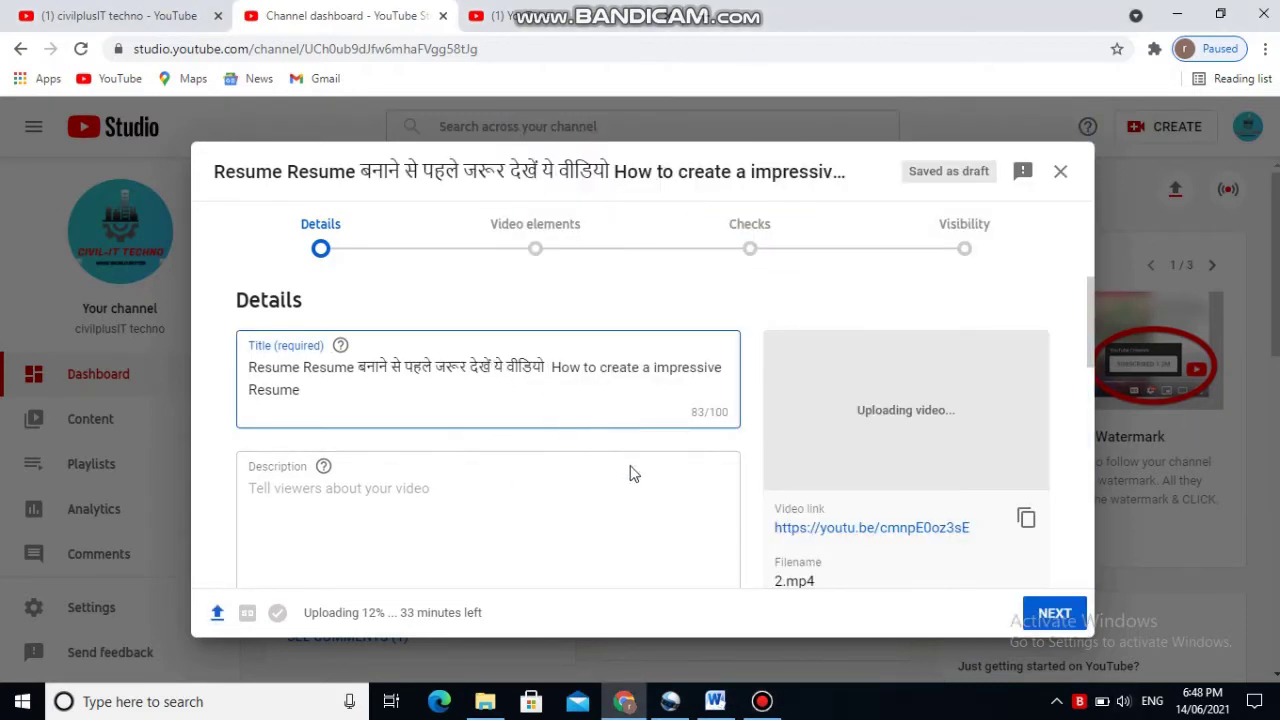
Step: Examine the Description field of the video details, including its character limit, and the Thumbnail section that follows it
scroll(597, 477, down, 2)
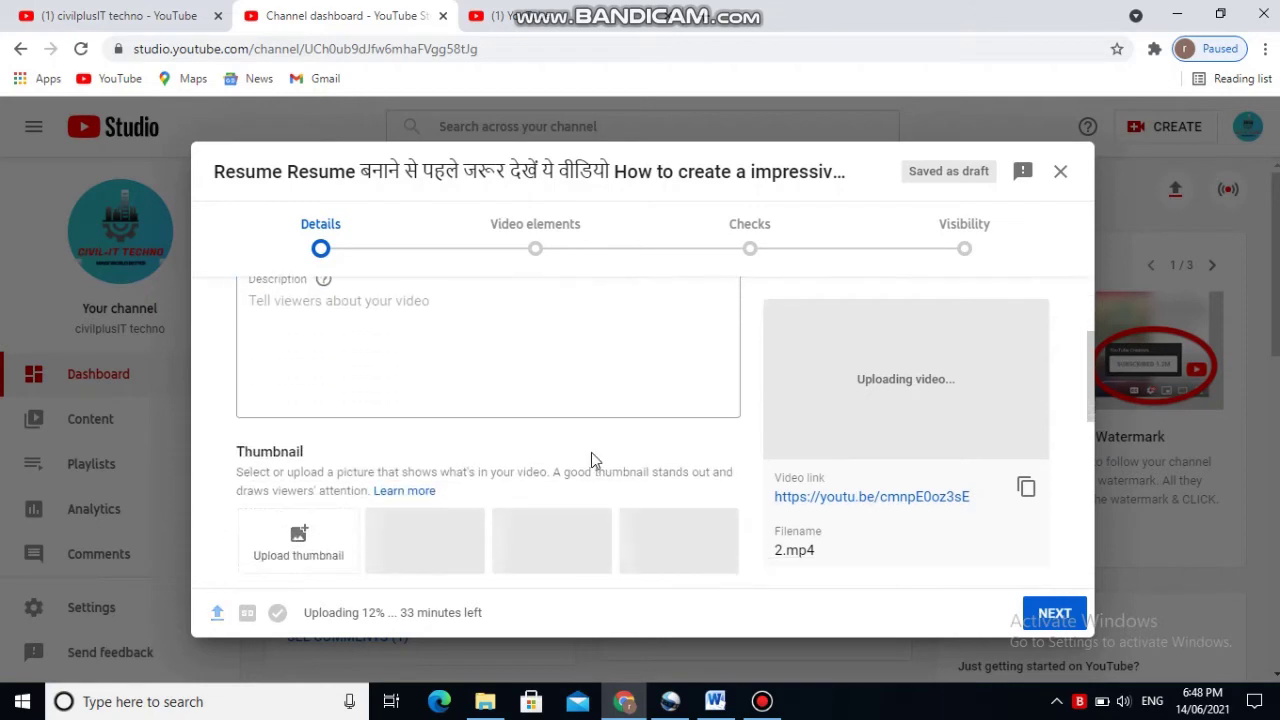
scroll(587, 435, up, 1)
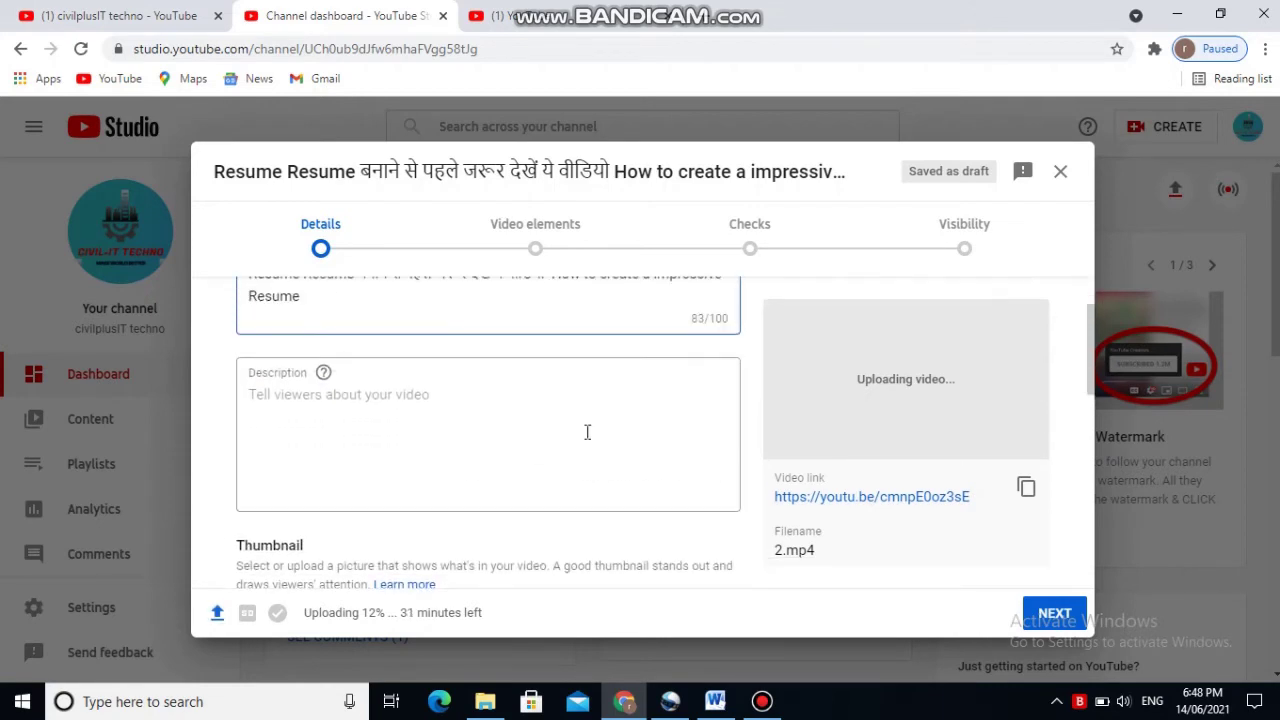
click(340, 406)
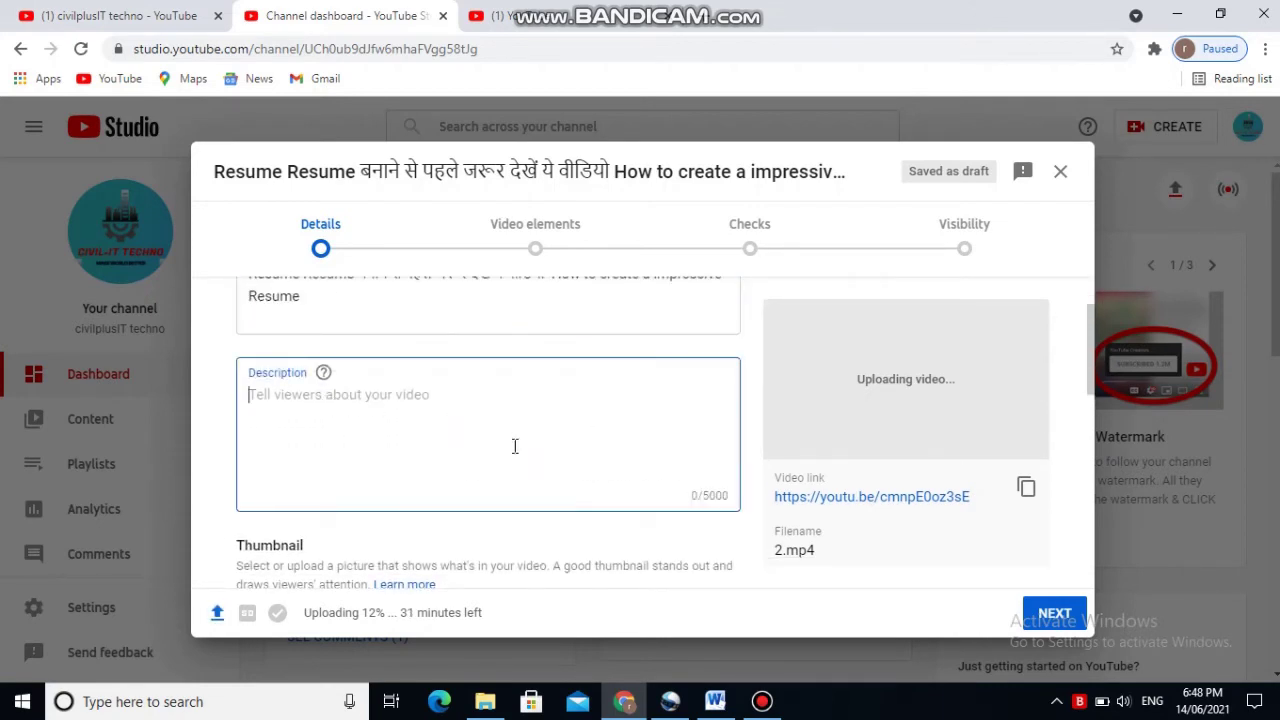
scroll(514, 446, down, 2)
scroll(523, 460, up, 3)
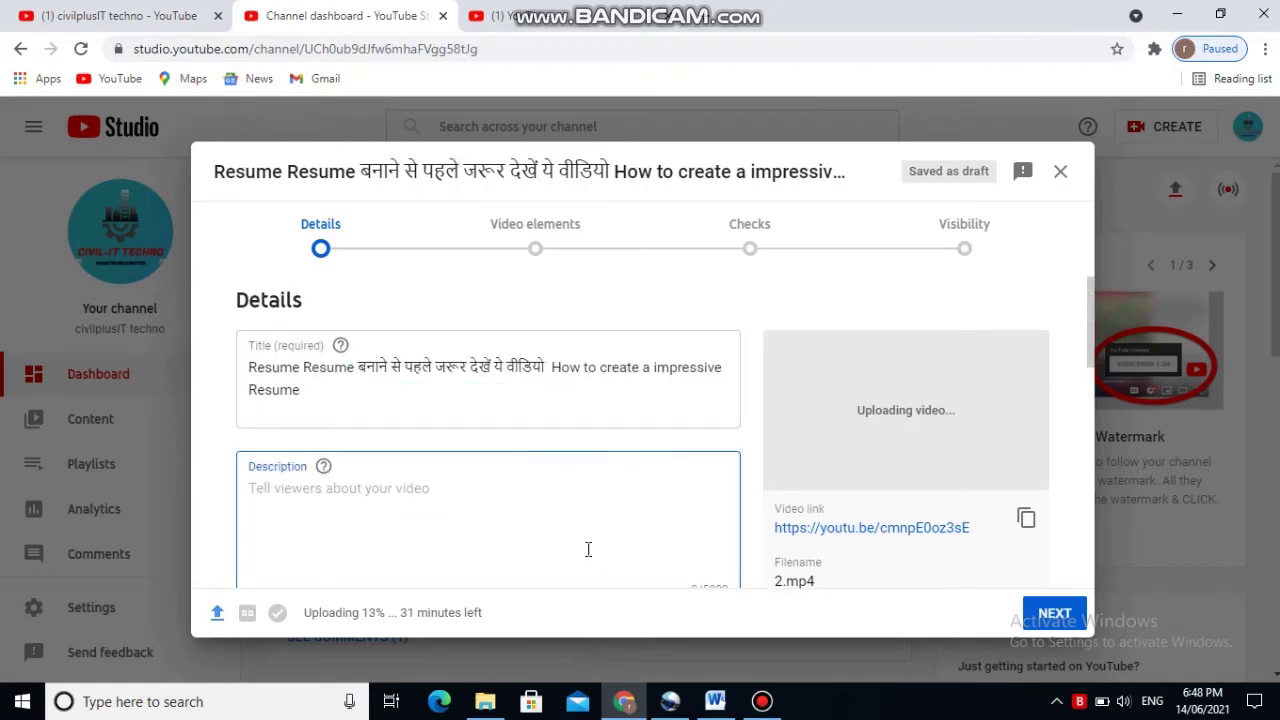
scroll(588, 488, down, 1)
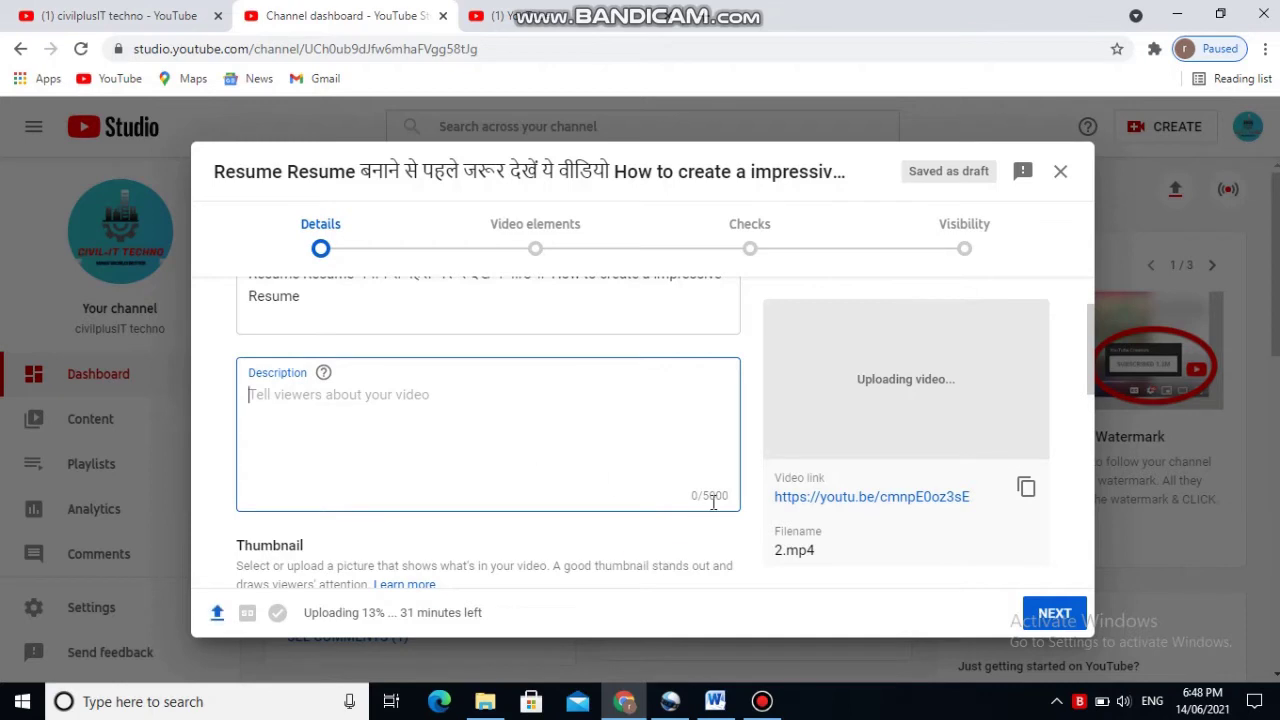
drag(726, 500, 691, 481)
click(569, 445)
scroll(560, 485, down, 1)
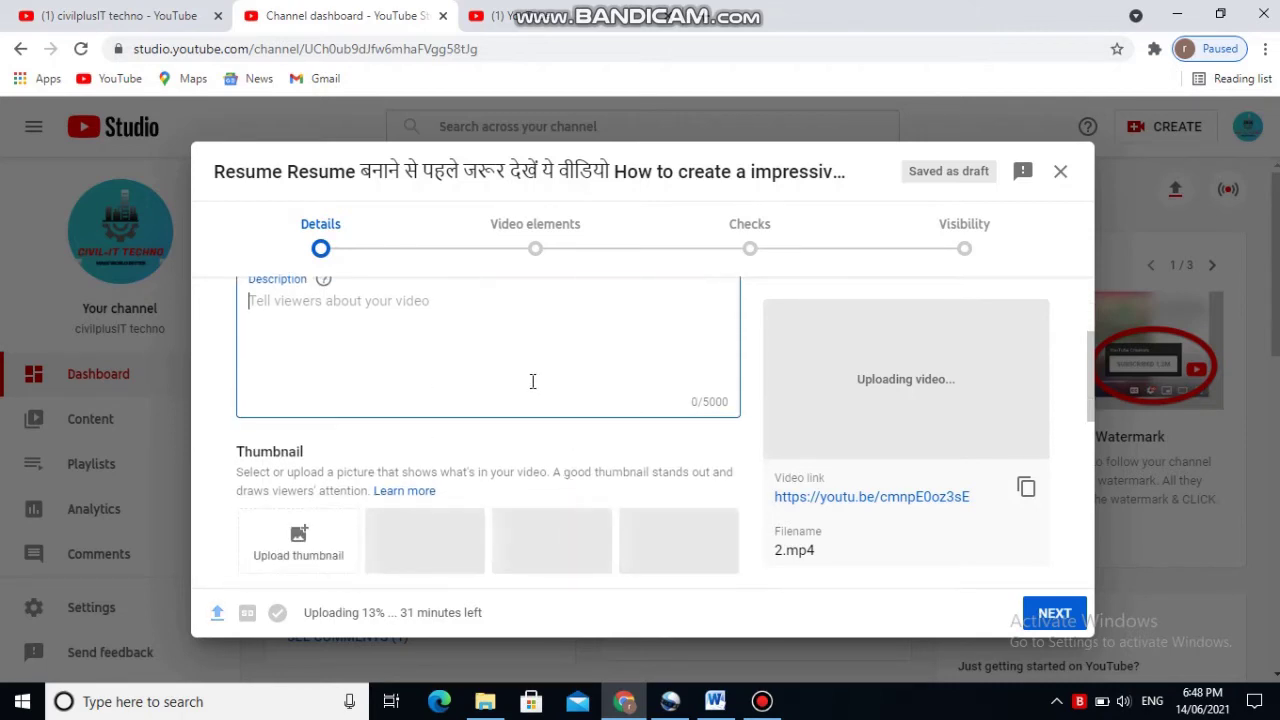
scroll(531, 381, down, 1)
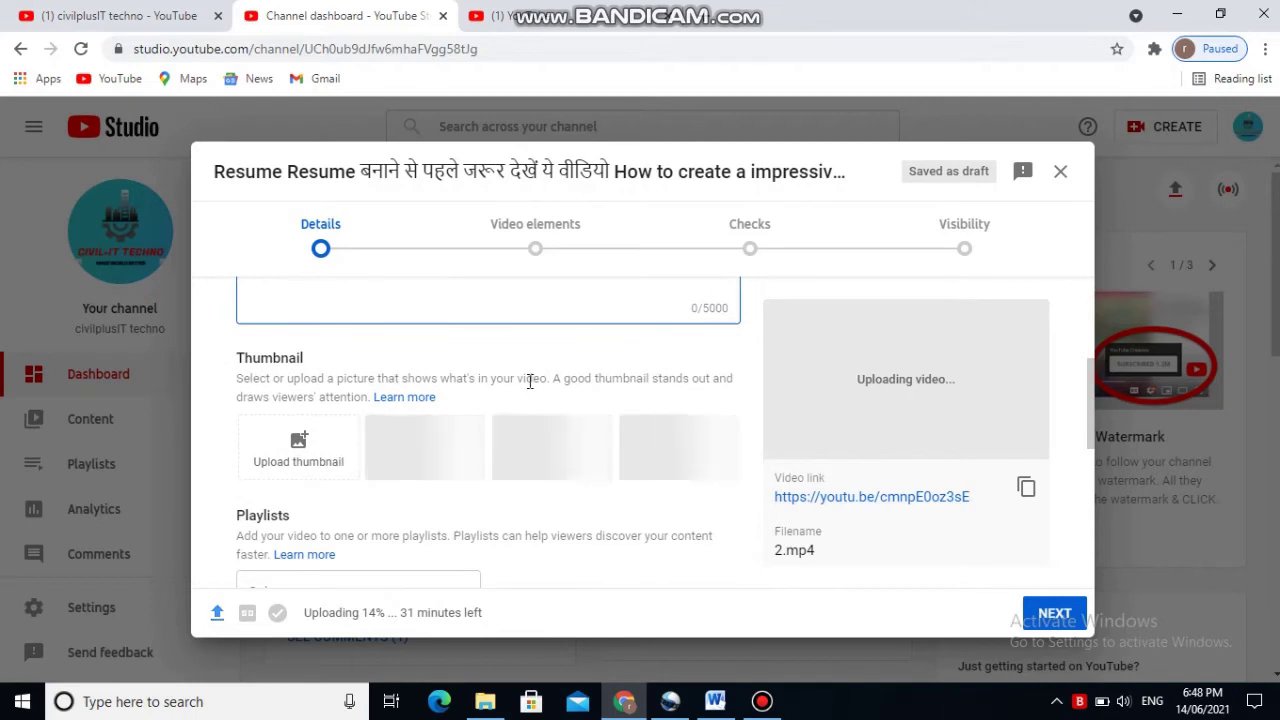
scroll(530, 381, down, 1)
scroll(531, 382, up, 3)
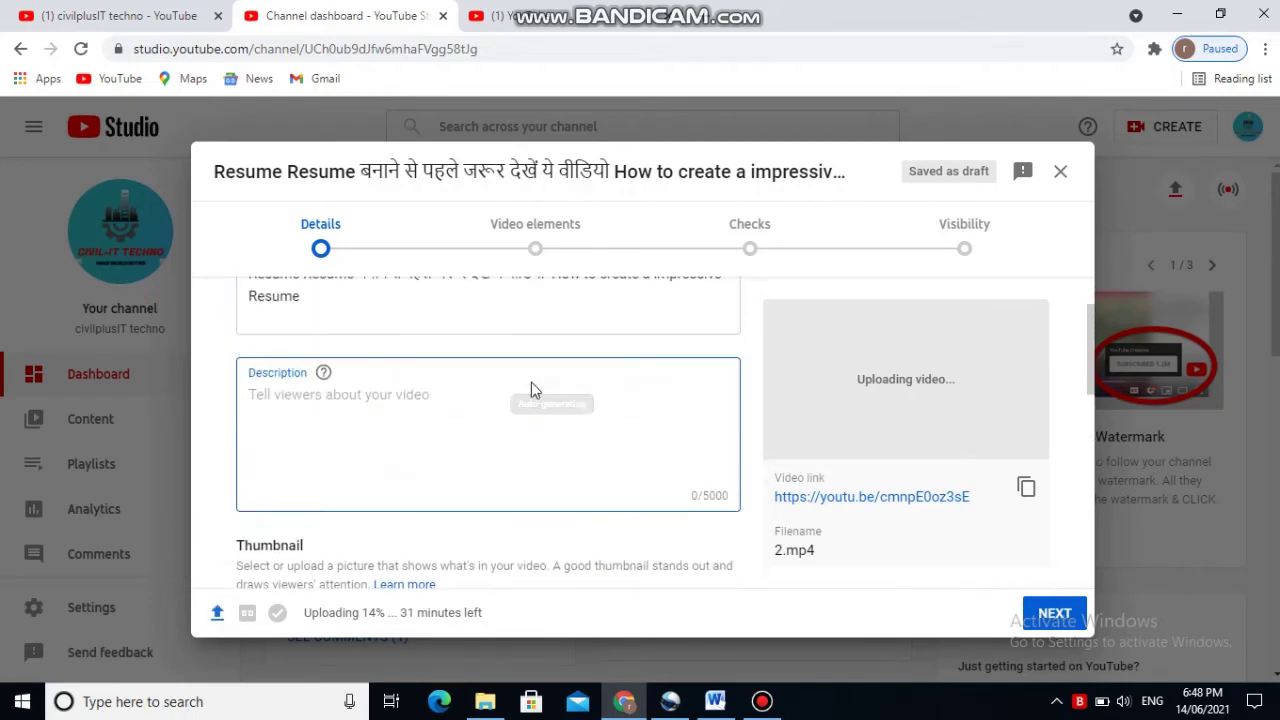
Step: Look through the whole Details form from the title and description down to the audience and age restriction options
scroll(531, 382, down, 2)
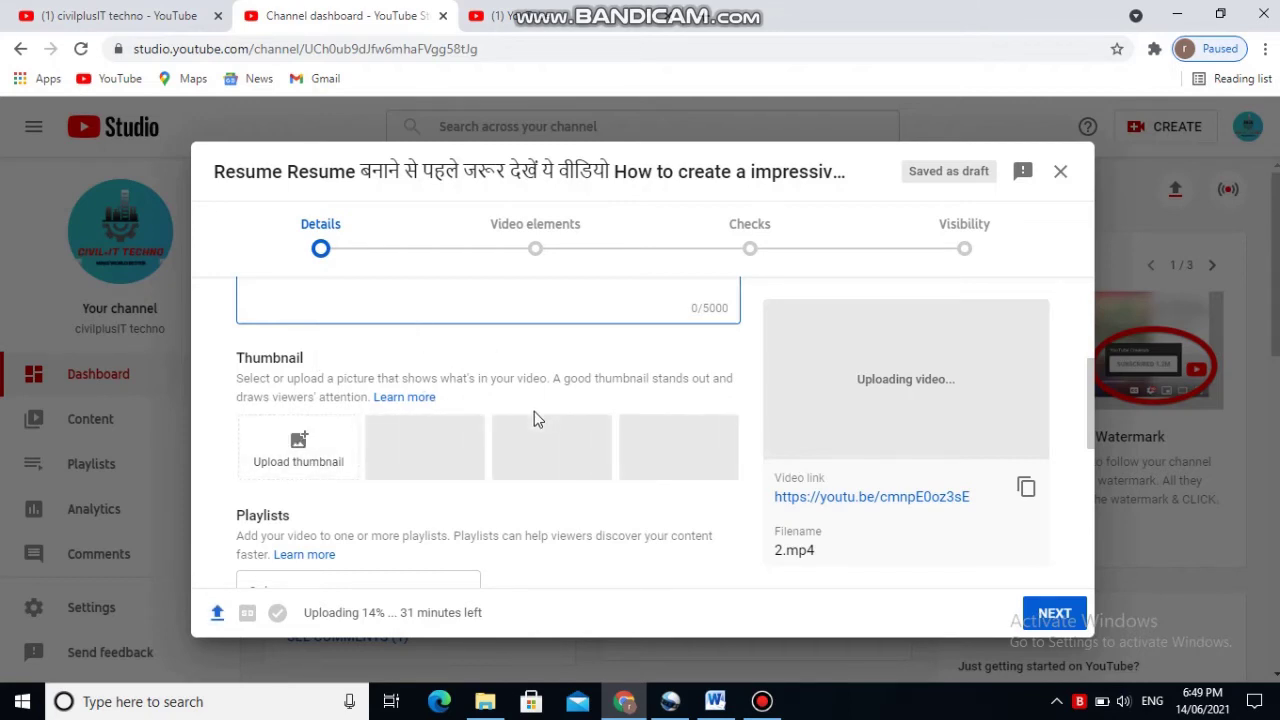
scroll(582, 370, down, 5)
scroll(586, 390, down, 2)
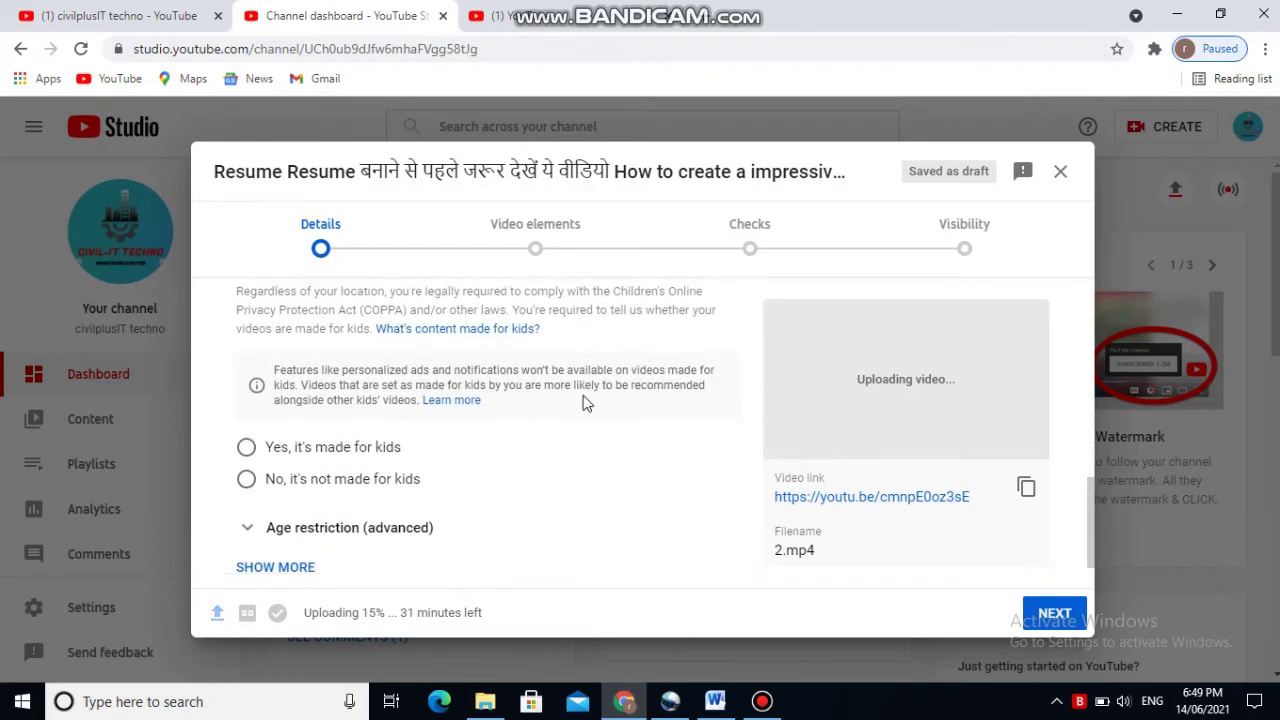
scroll(584, 420, up, 8)
scroll(580, 420, up, 1)
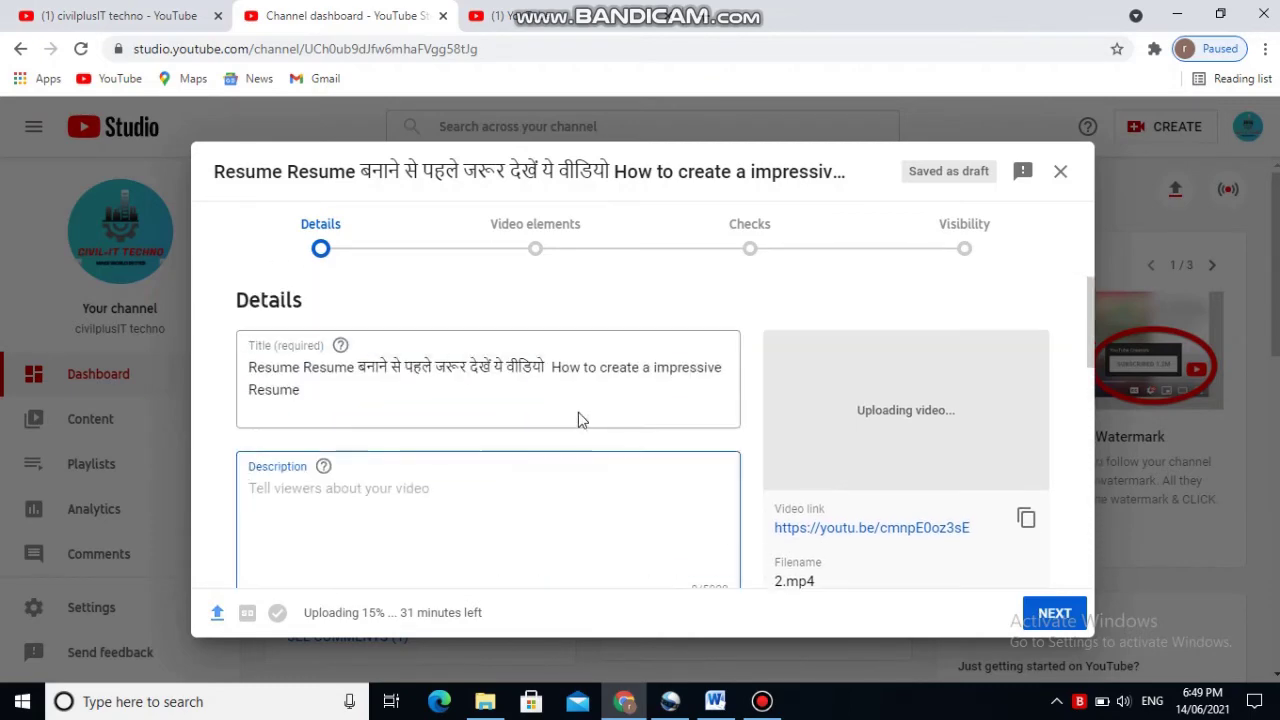
scroll(568, 420, down, 6)
scroll(569, 415, down, 3)
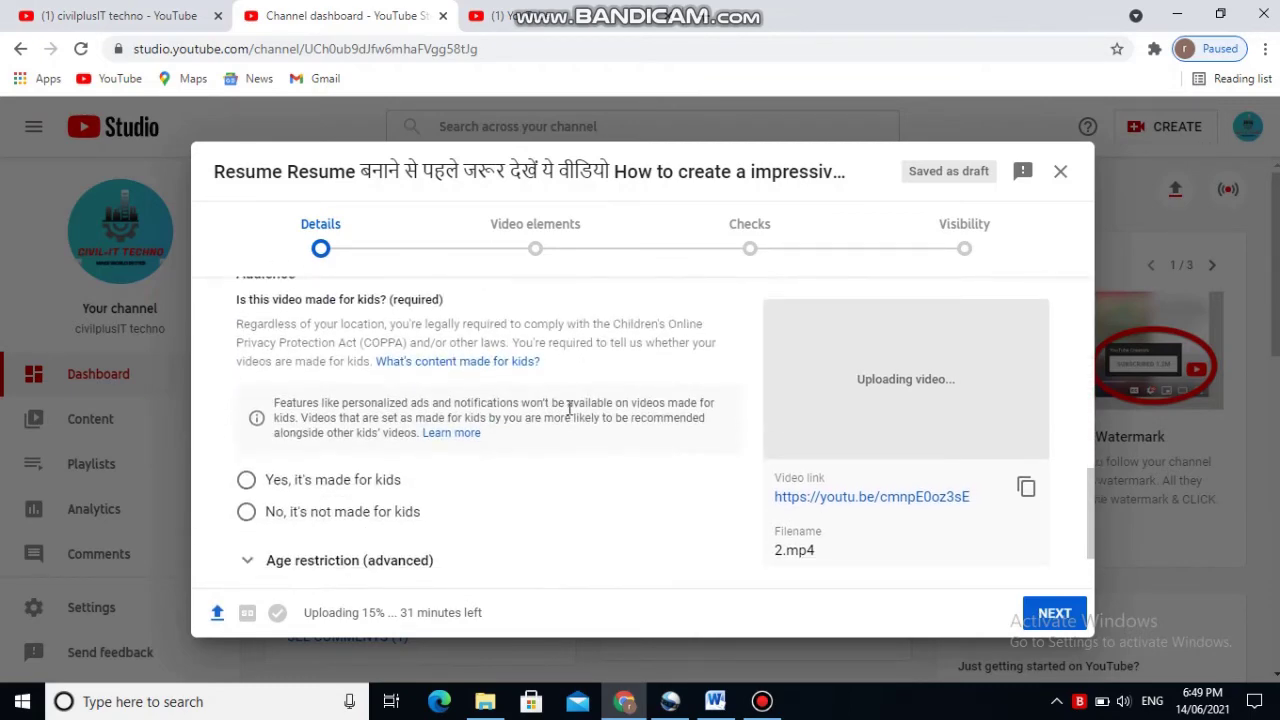
scroll(570, 415, up, 10)
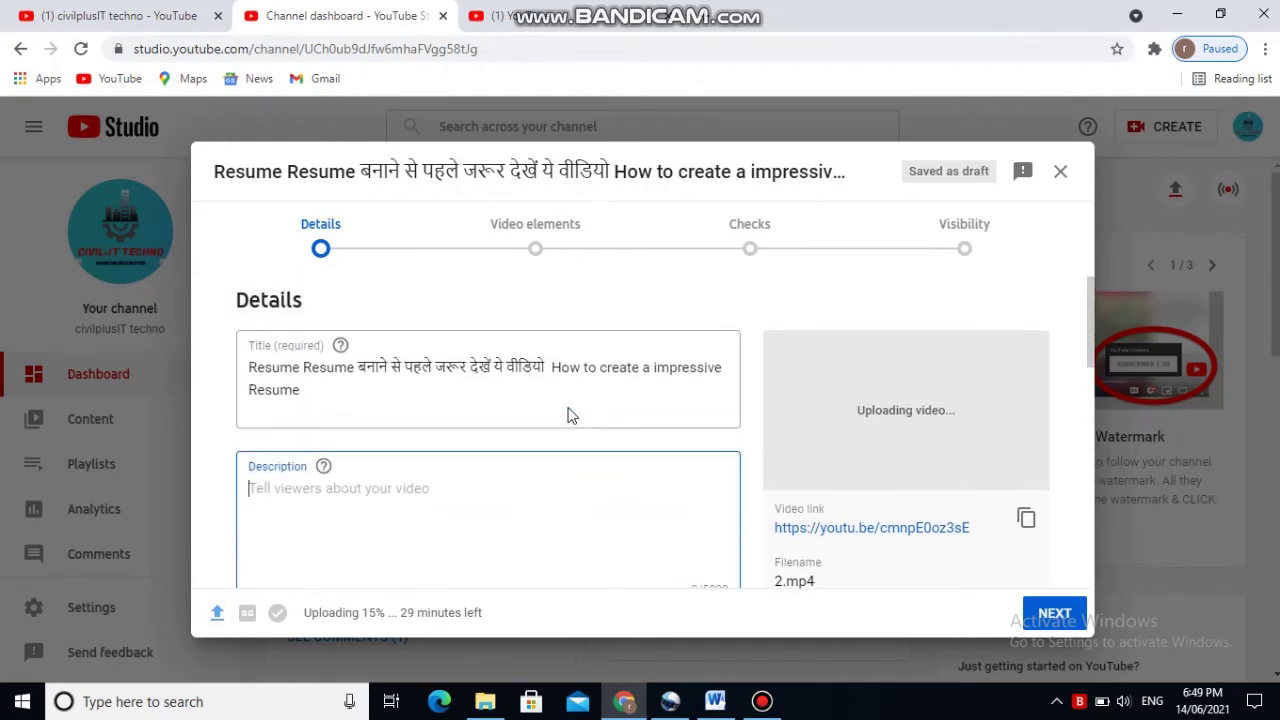
scroll(568, 415, down, 6)
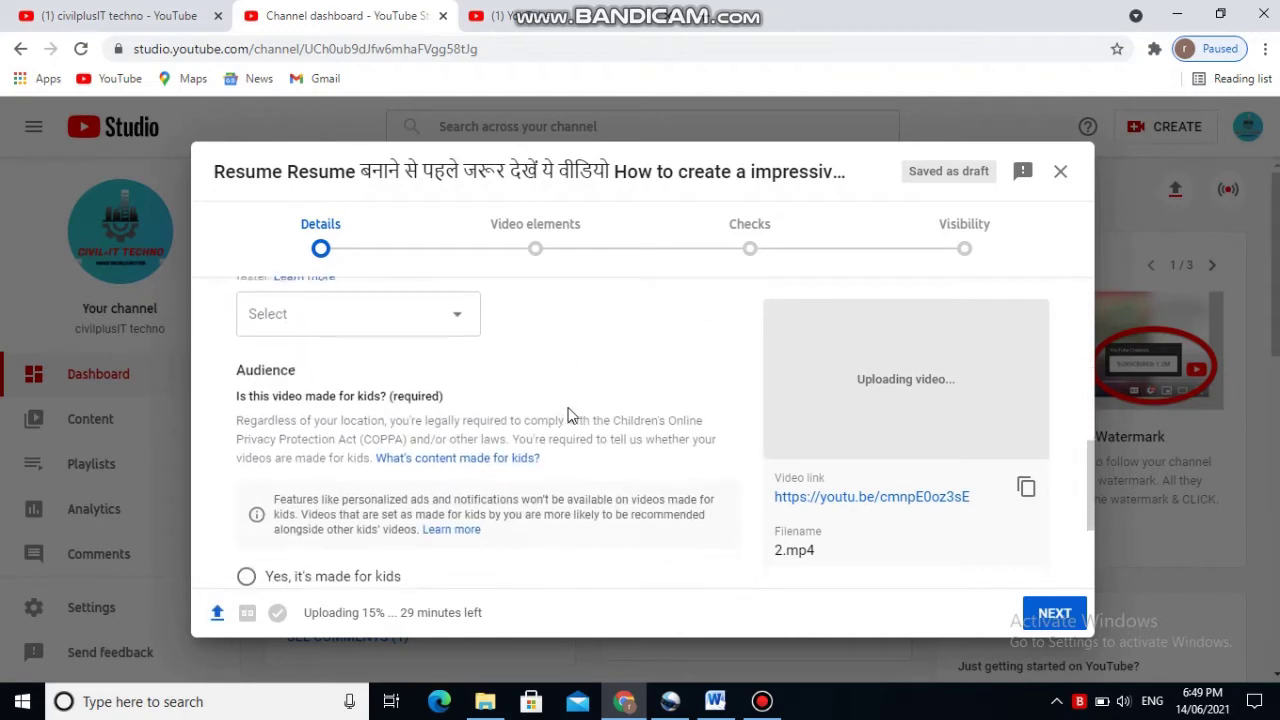
scroll(569, 415, up, 5)
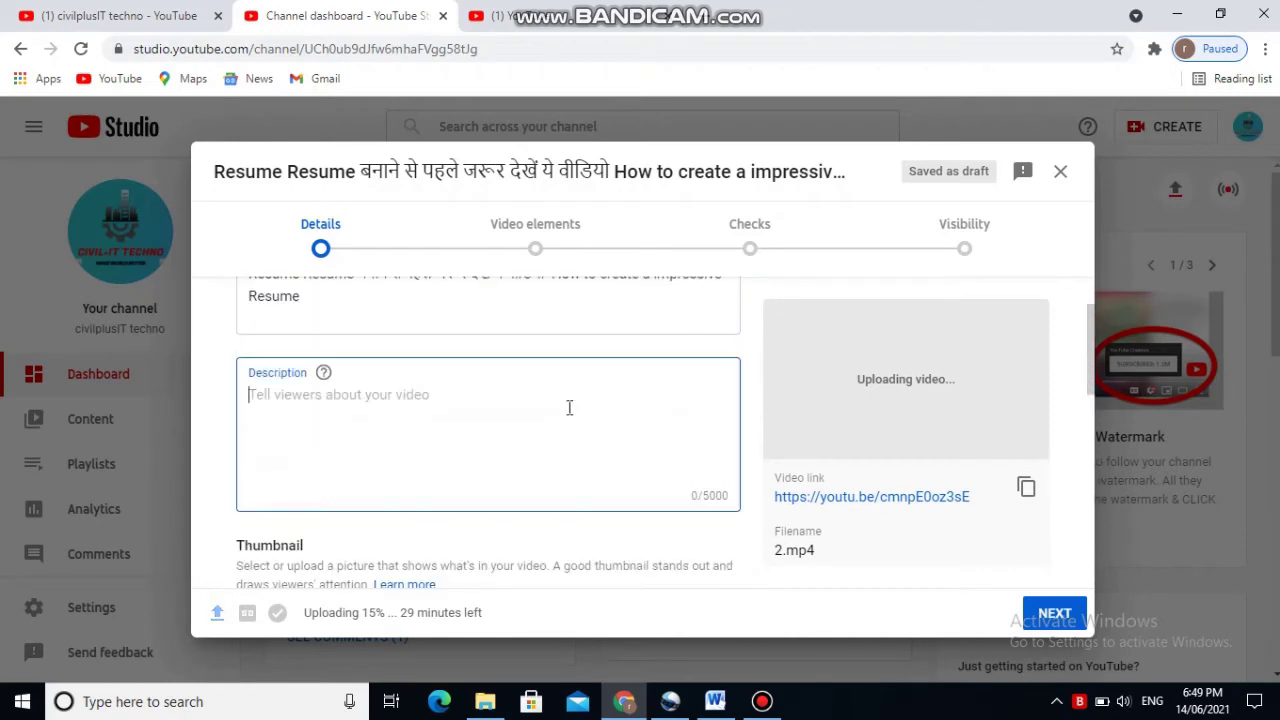
Step: Upload the image 2.png from the fv folder as the video's custom thumbnail
scroll(569, 407, down, 3)
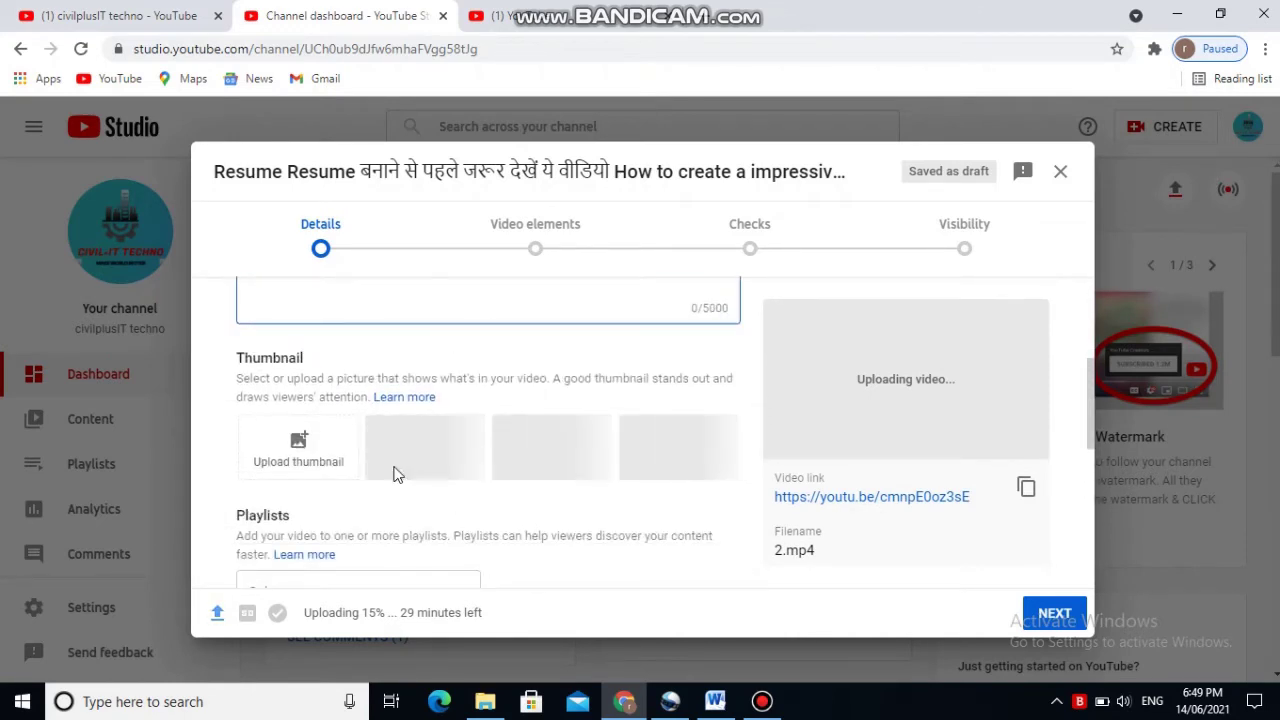
click(340, 488)
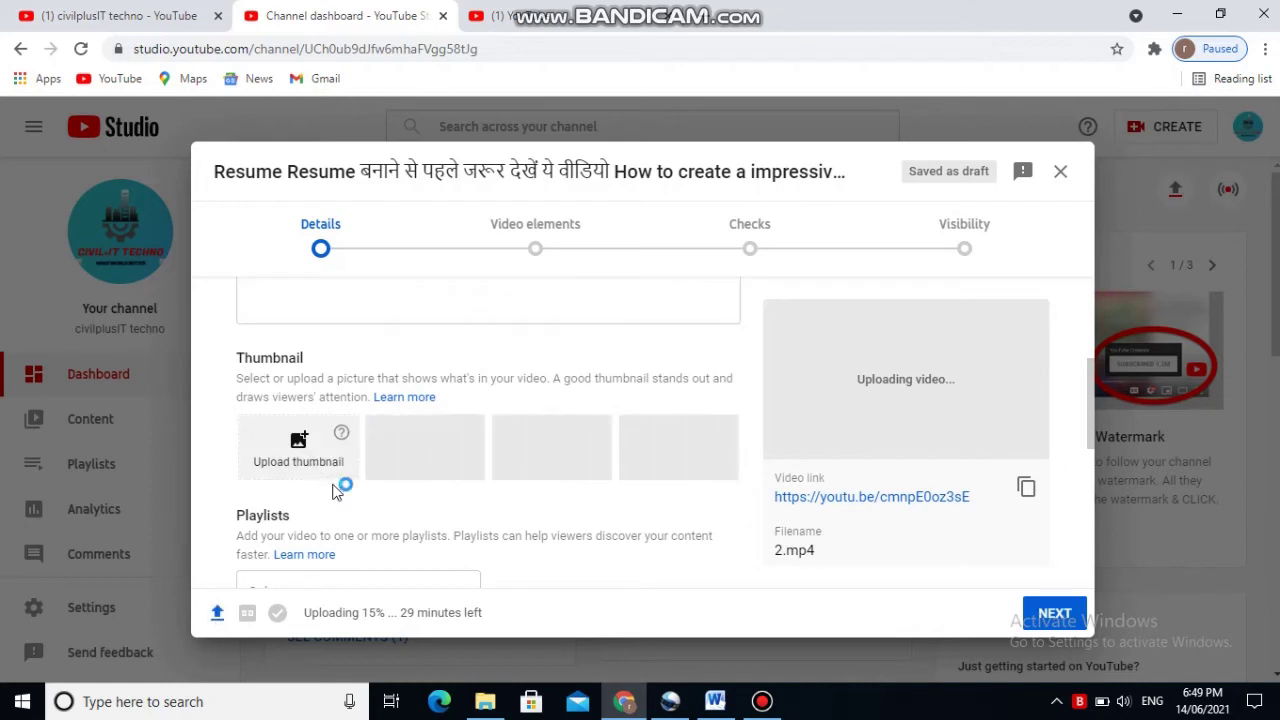
click(350, 445)
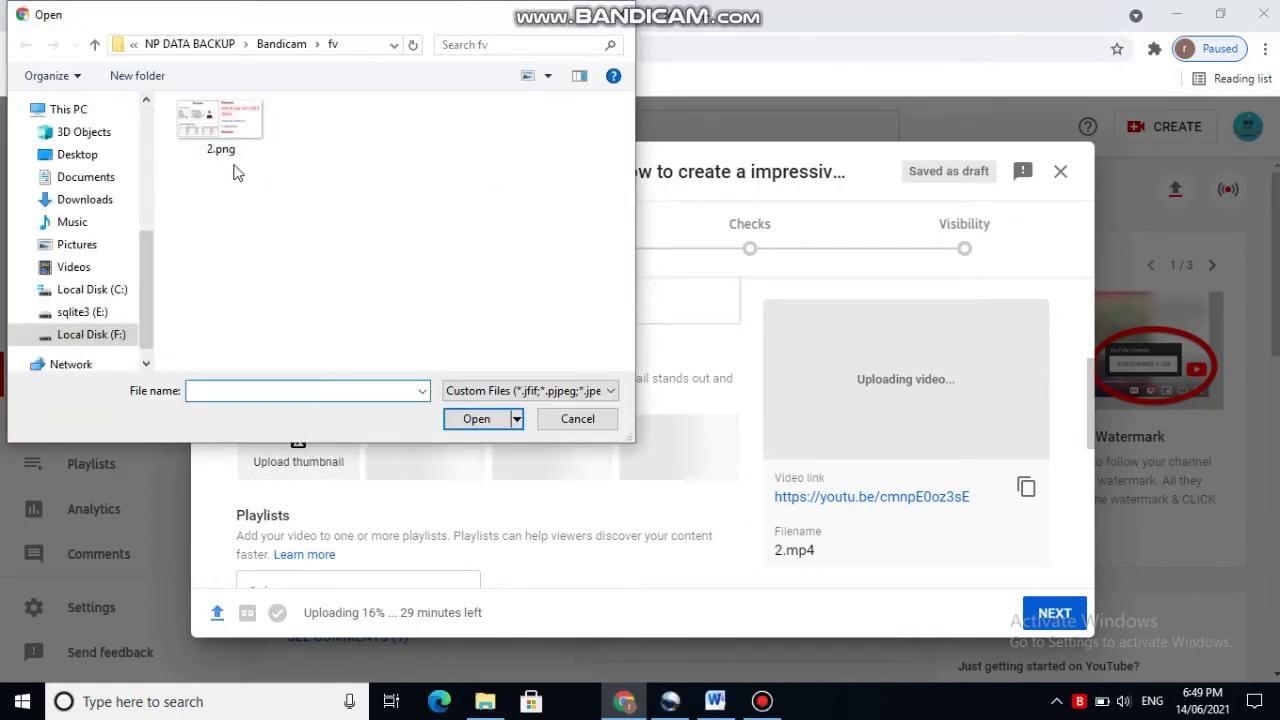
double_click(216, 135)
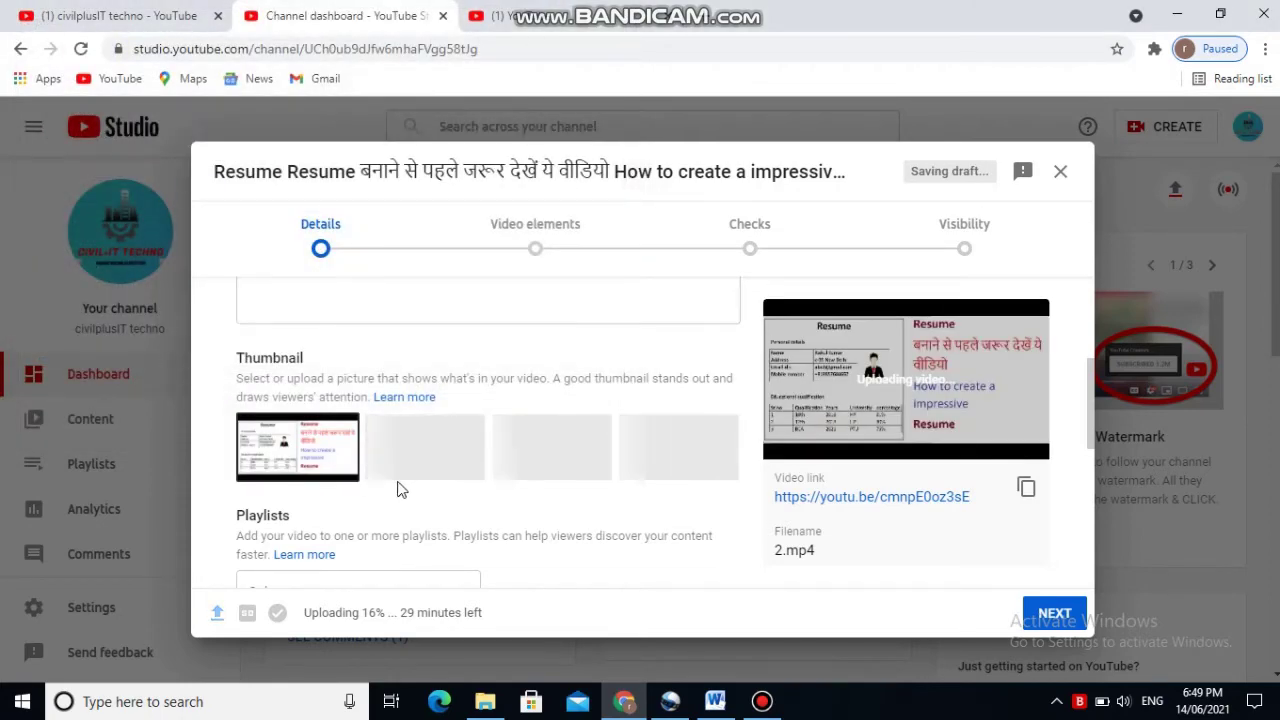
Step: View the playlist choices for the video and close them without adding it to a playlist
scroll(519, 376, down, 1)
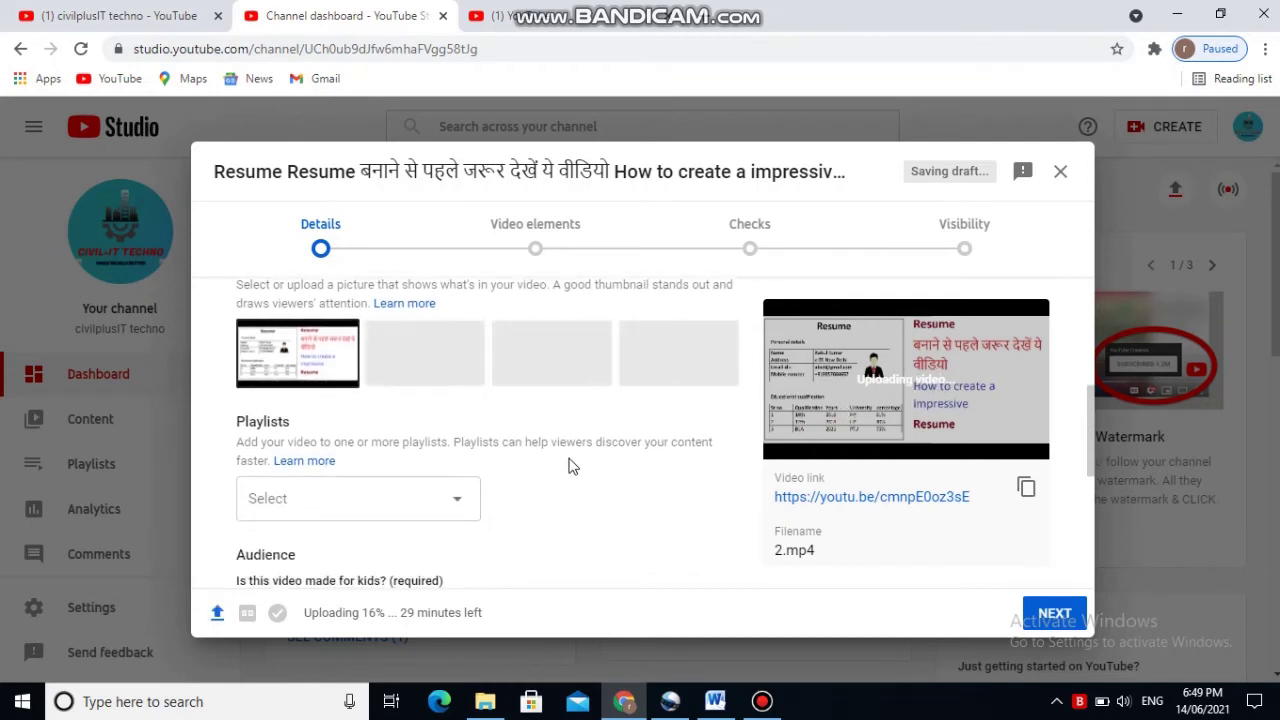
scroll(566, 463, down, 1)
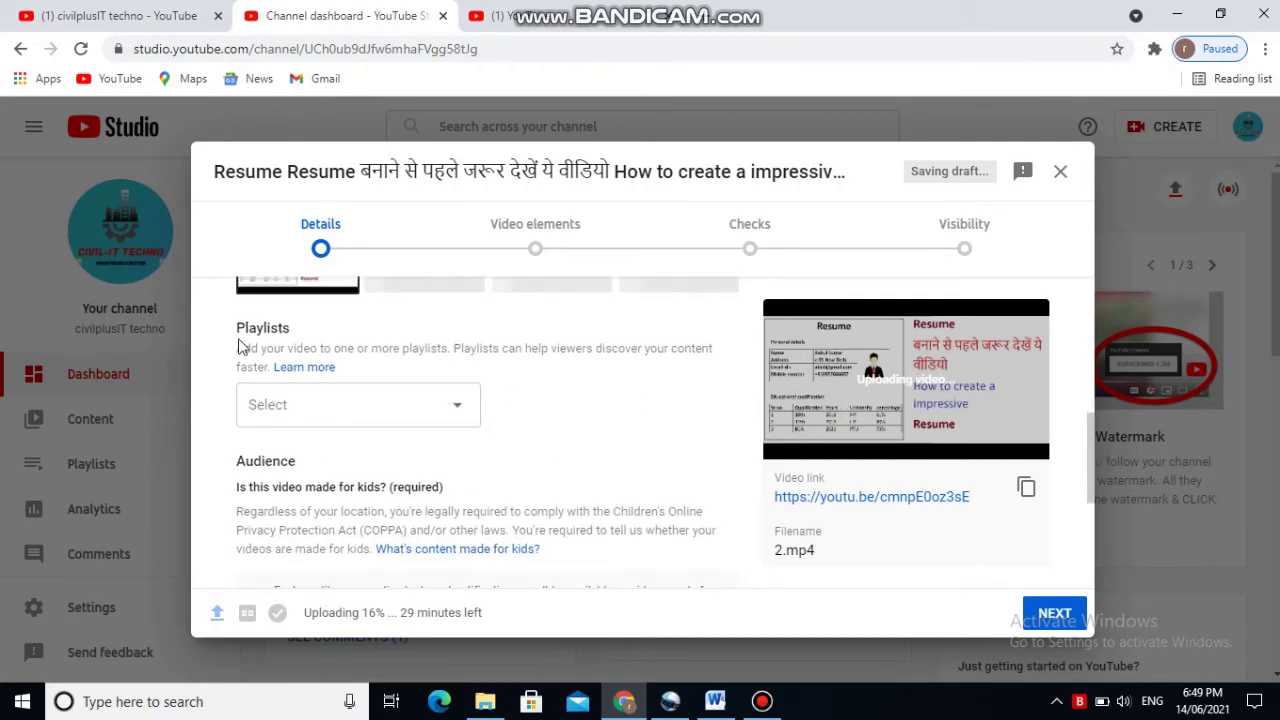
click(430, 422)
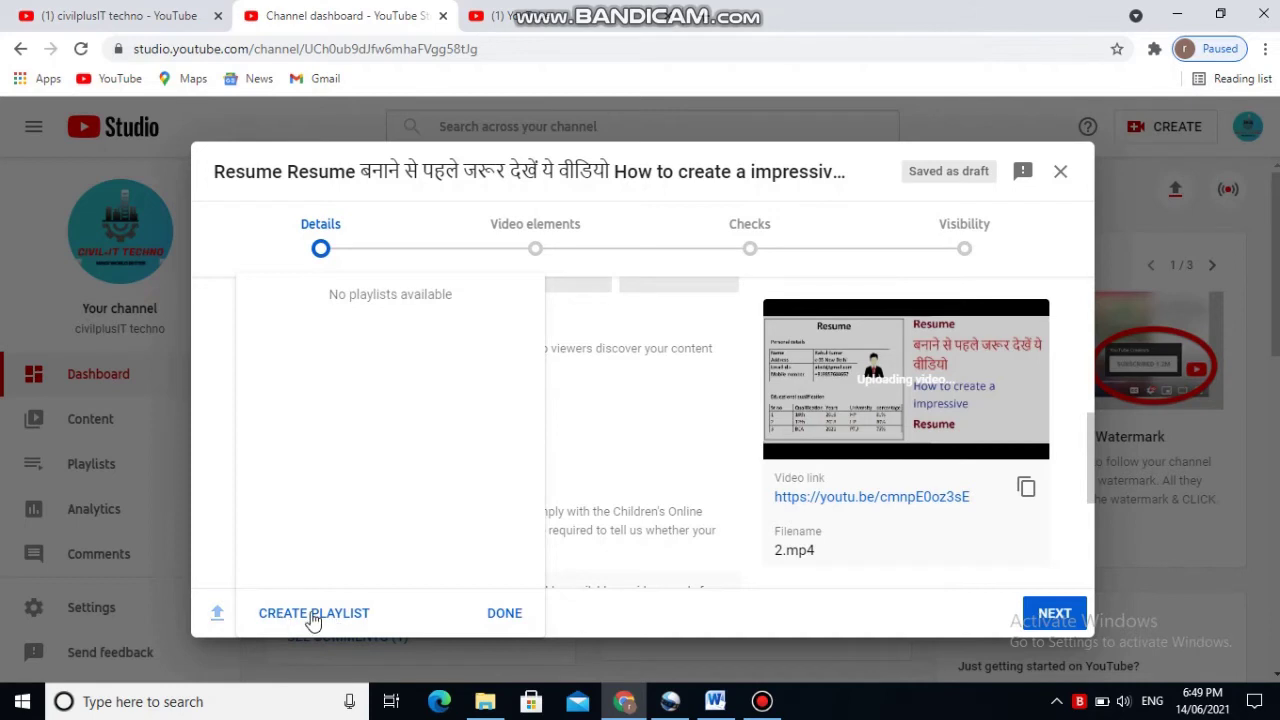
click(506, 614)
Step: Review the Audience section and set the video as "No, it's not made for kids"
scroll(557, 409, down, 4)
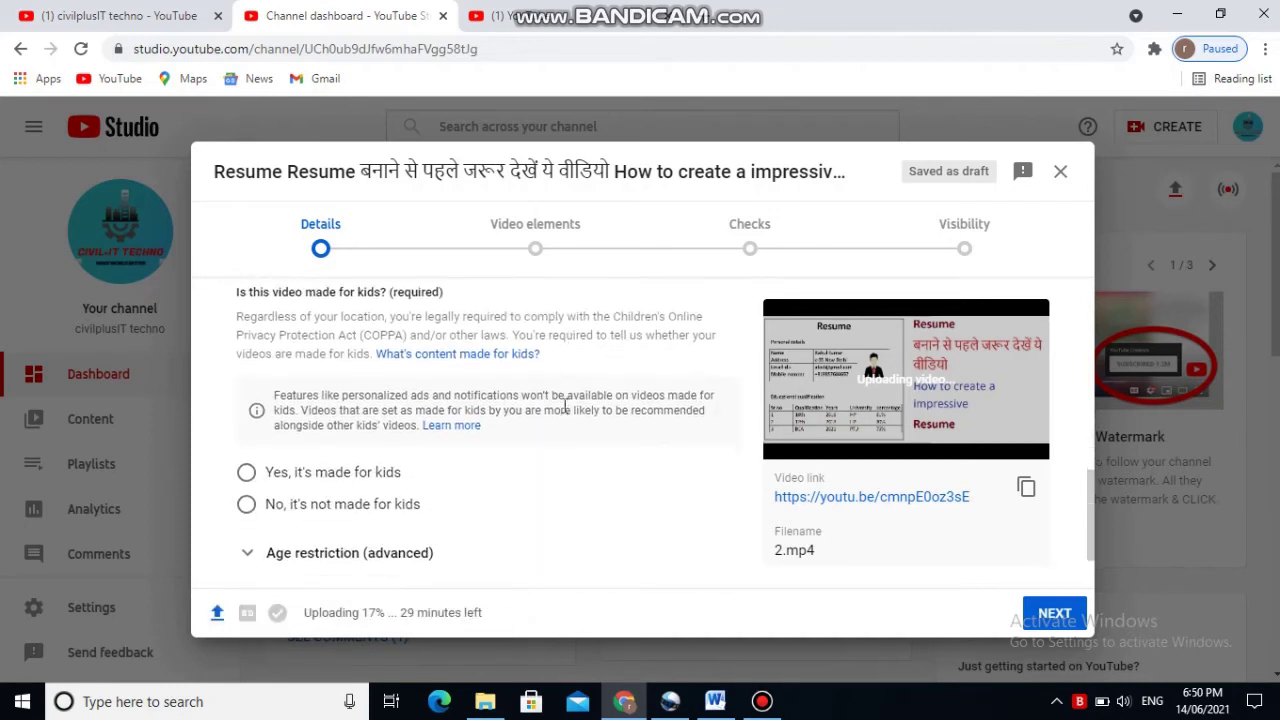
scroll(545, 416, up, 2)
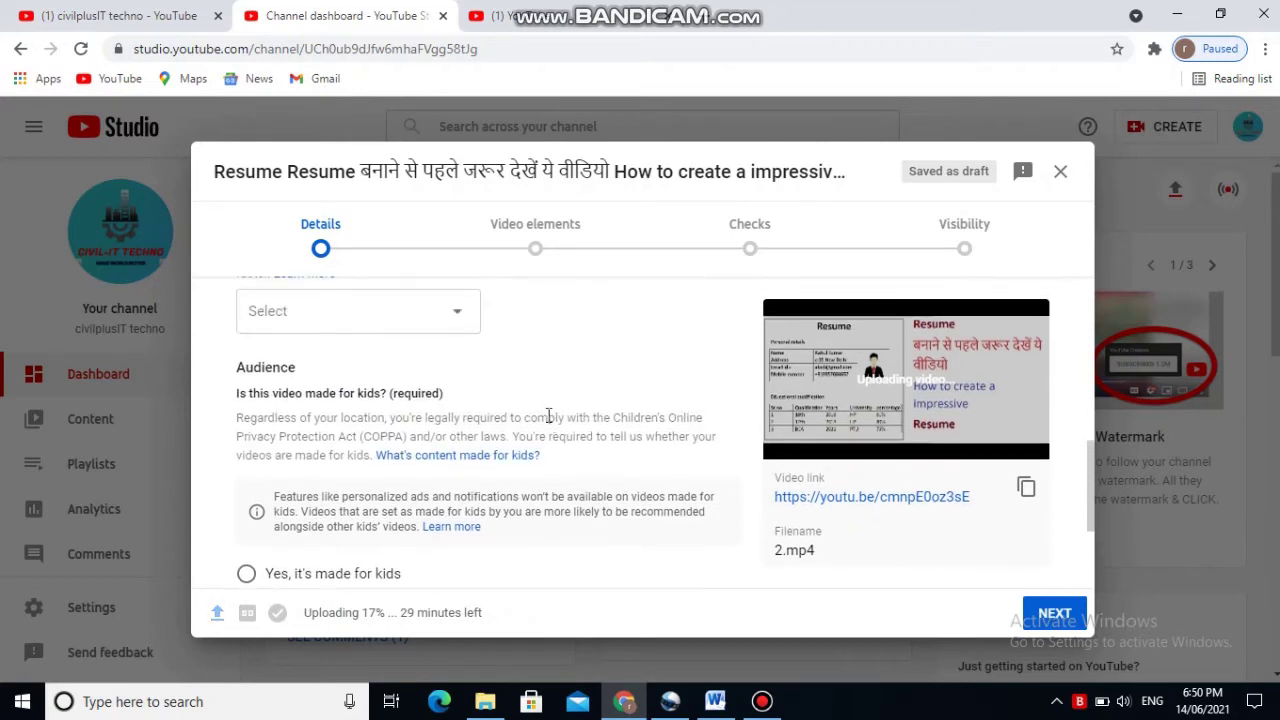
scroll(546, 414, down, 2)
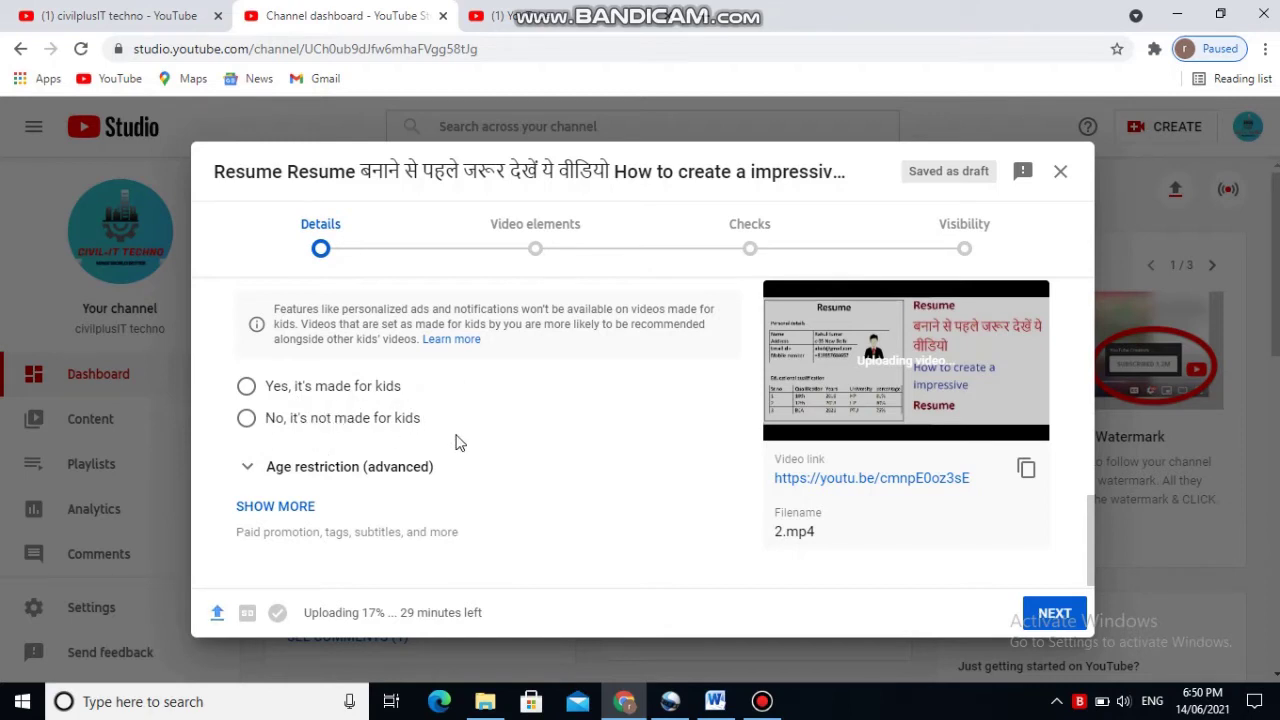
scroll(486, 460, up, 3)
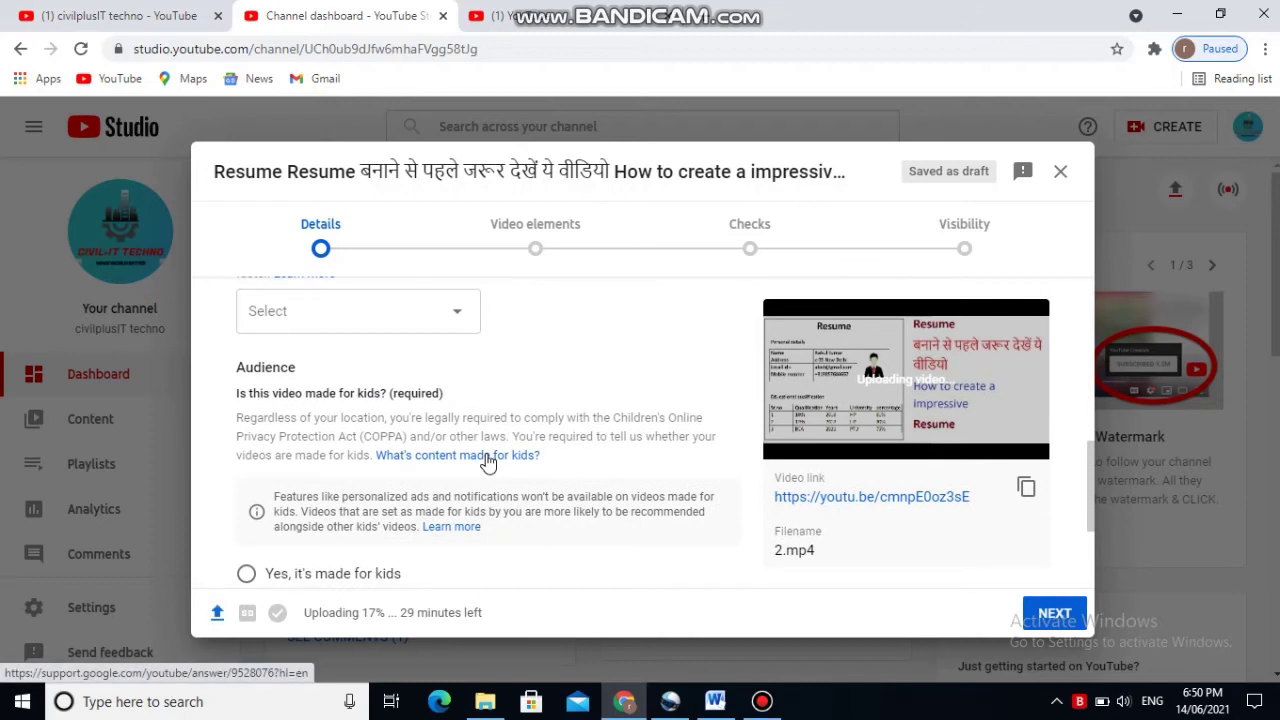
scroll(488, 461, down, 2)
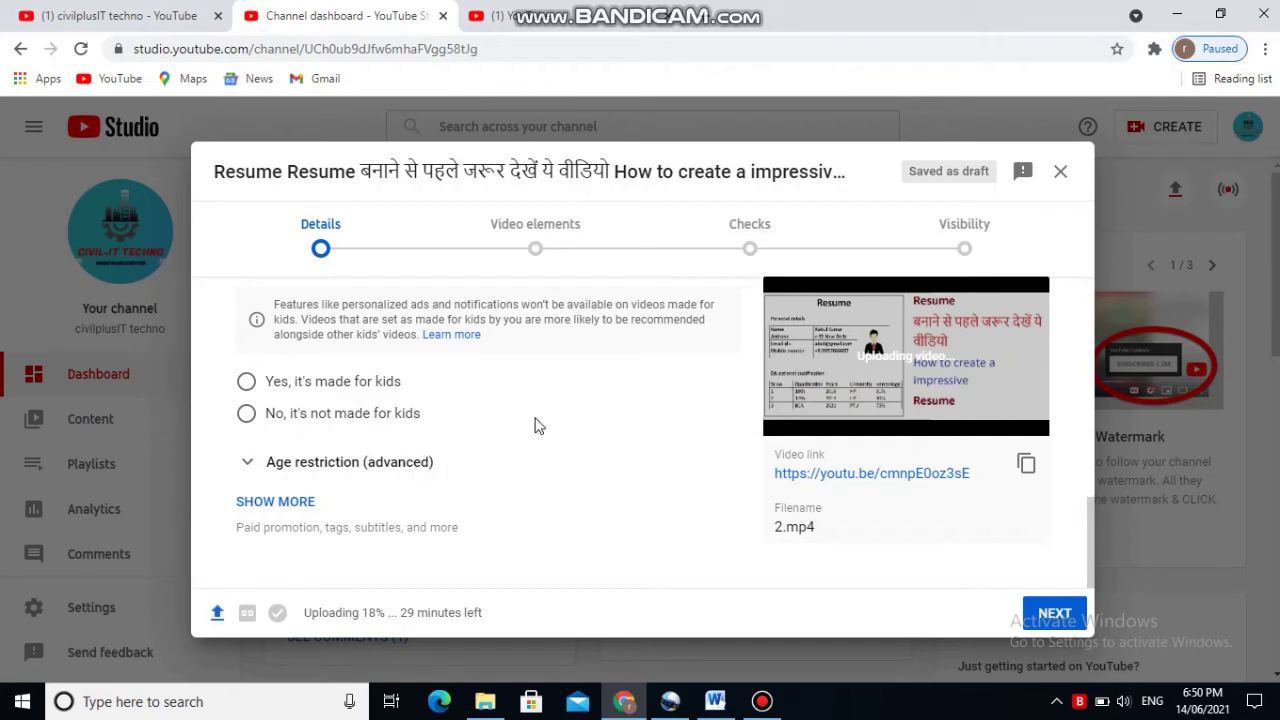
scroll(555, 427, up, 2)
scroll(500, 425, down, 2)
click(250, 415)
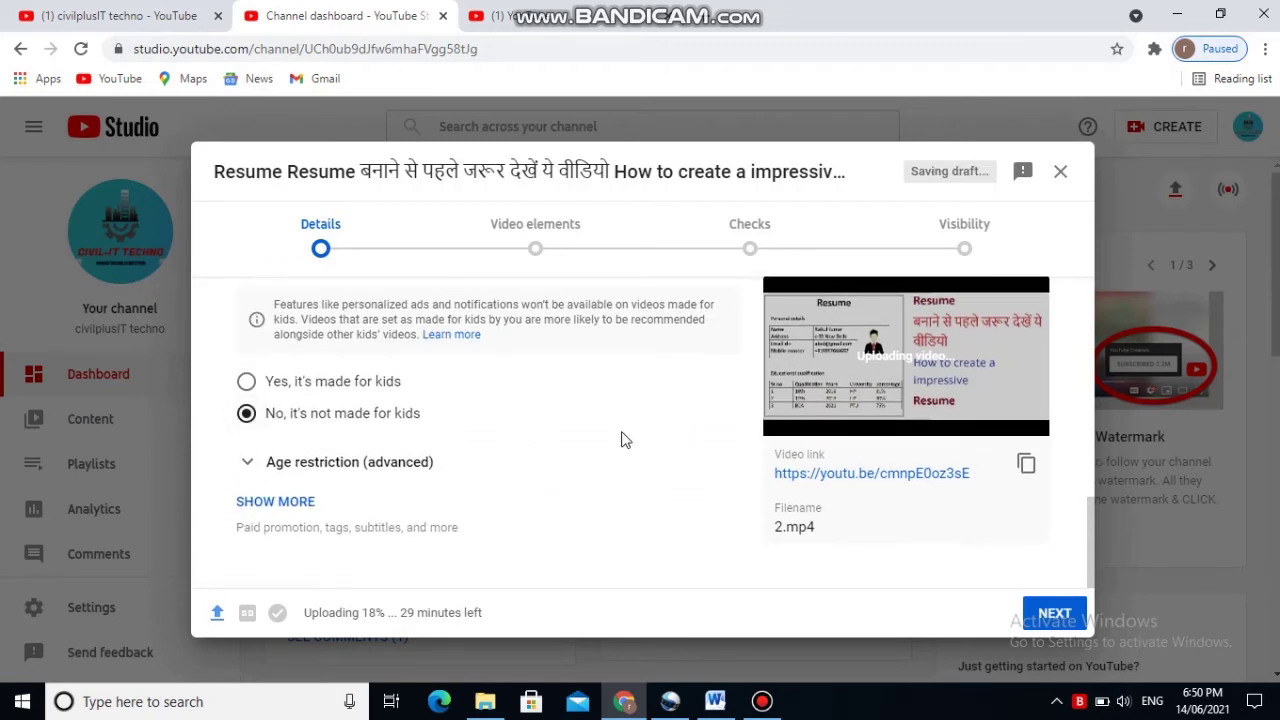
Step: Recheck the playlist and audience settings, and expand the advanced age restriction section to view its options
scroll(550, 480, up, 2)
scroll(534, 457, down, 2)
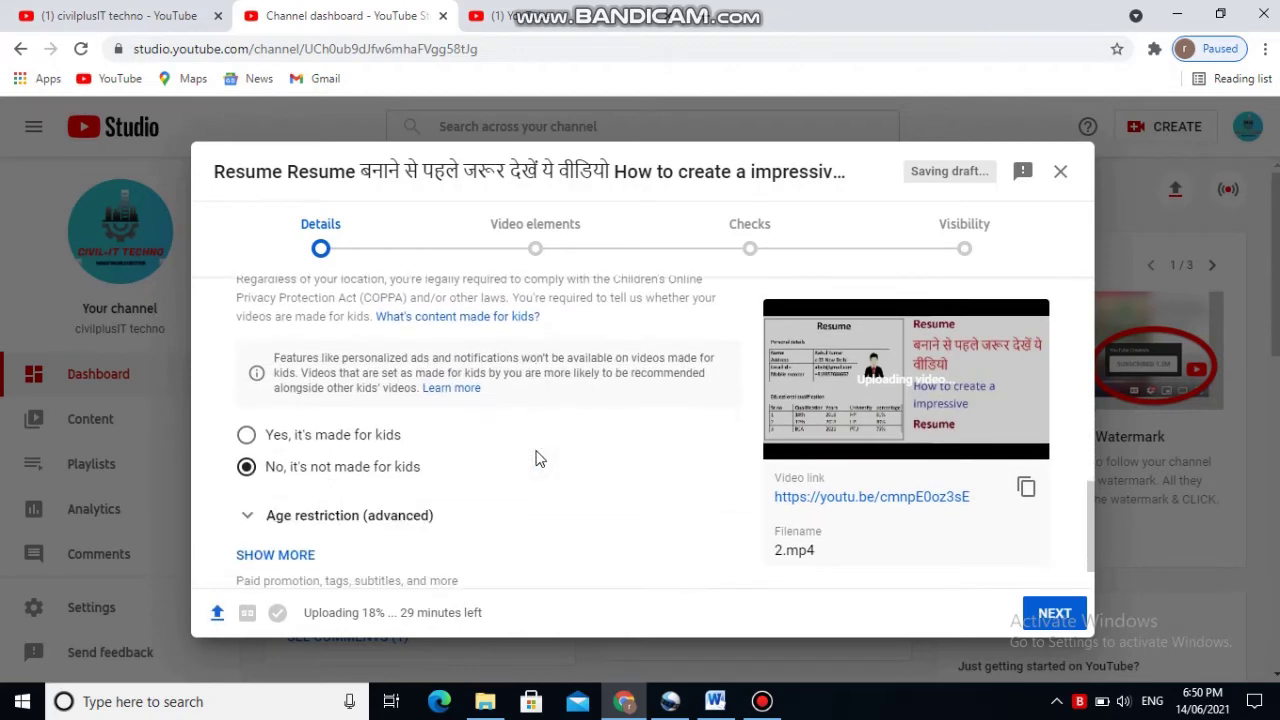
scroll(537, 457, up, 5)
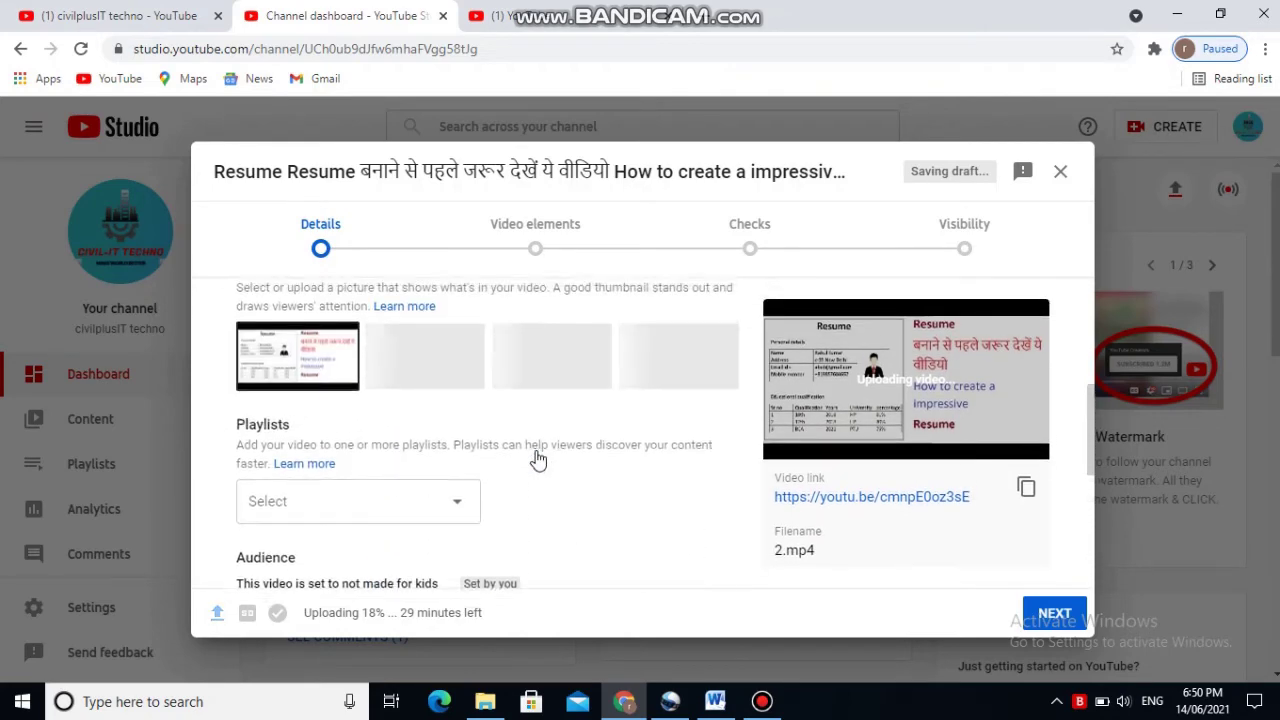
scroll(537, 457, down, 4)
scroll(538, 458, down, 1)
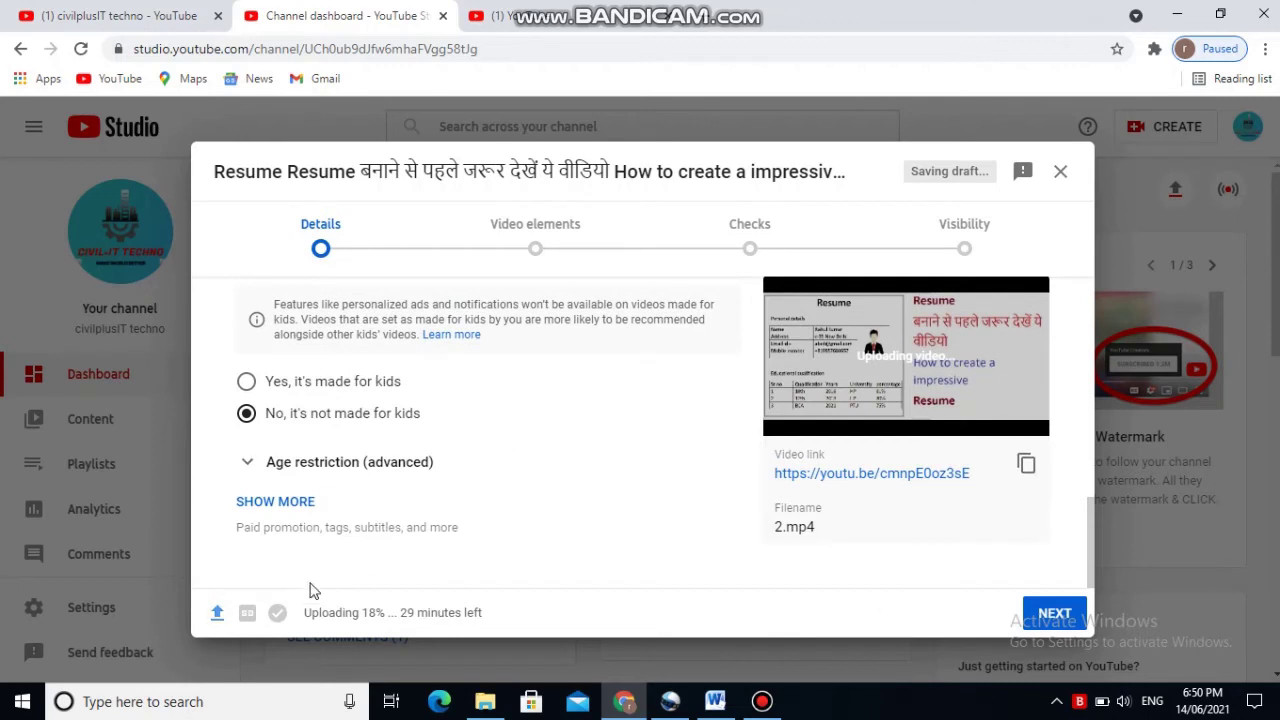
click(247, 465)
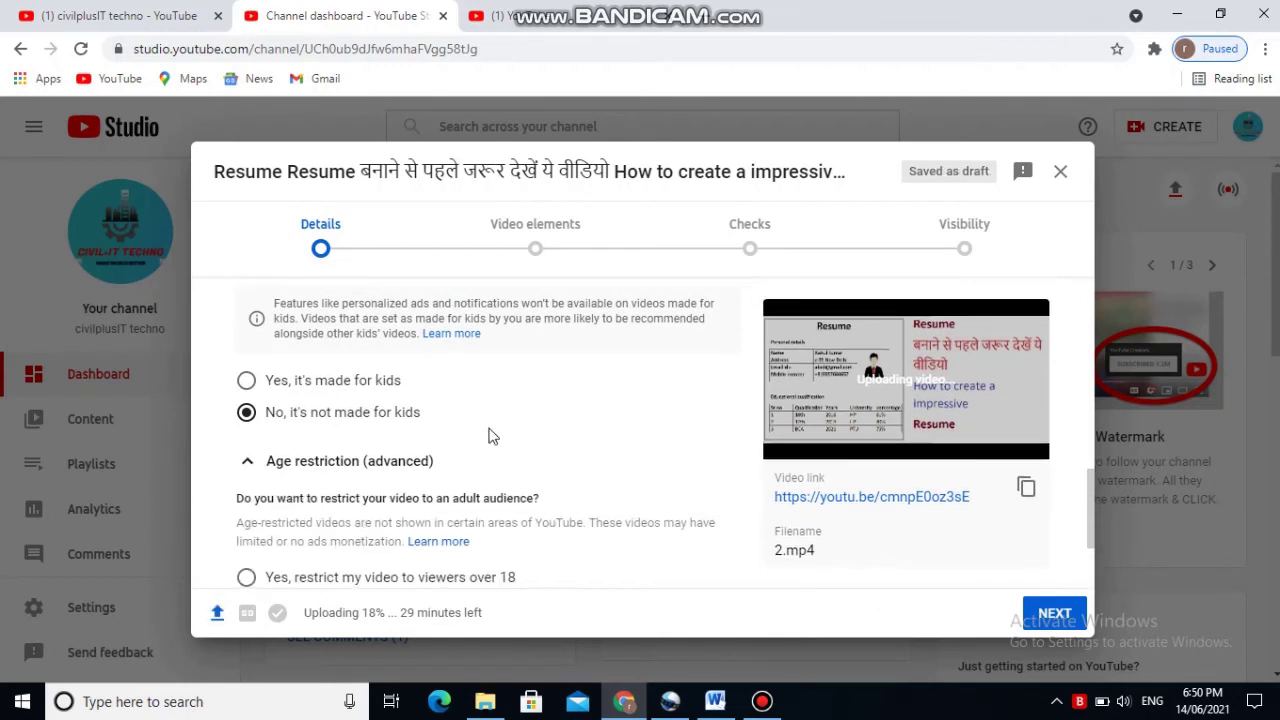
scroll(491, 434, down, 1)
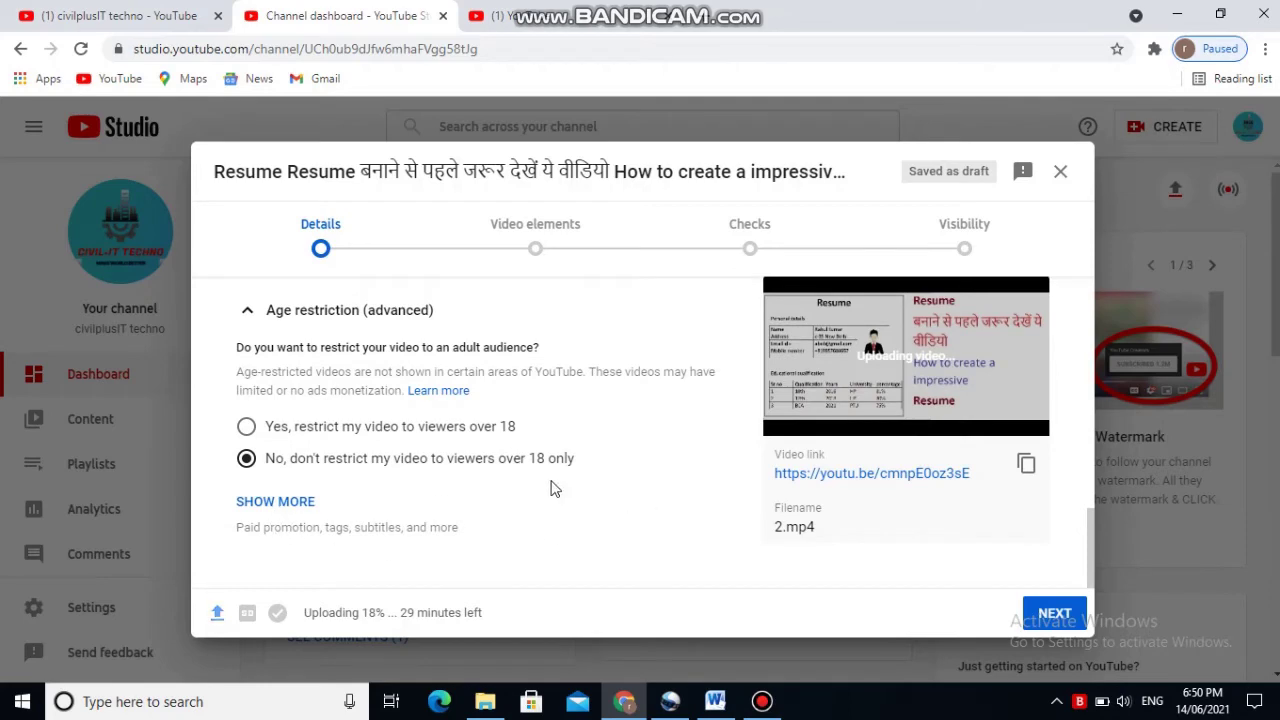
Step: Recheck the video details, then expand the additional settings and review the Paid promotion and Tags sections
scroll(552, 484, up, 10)
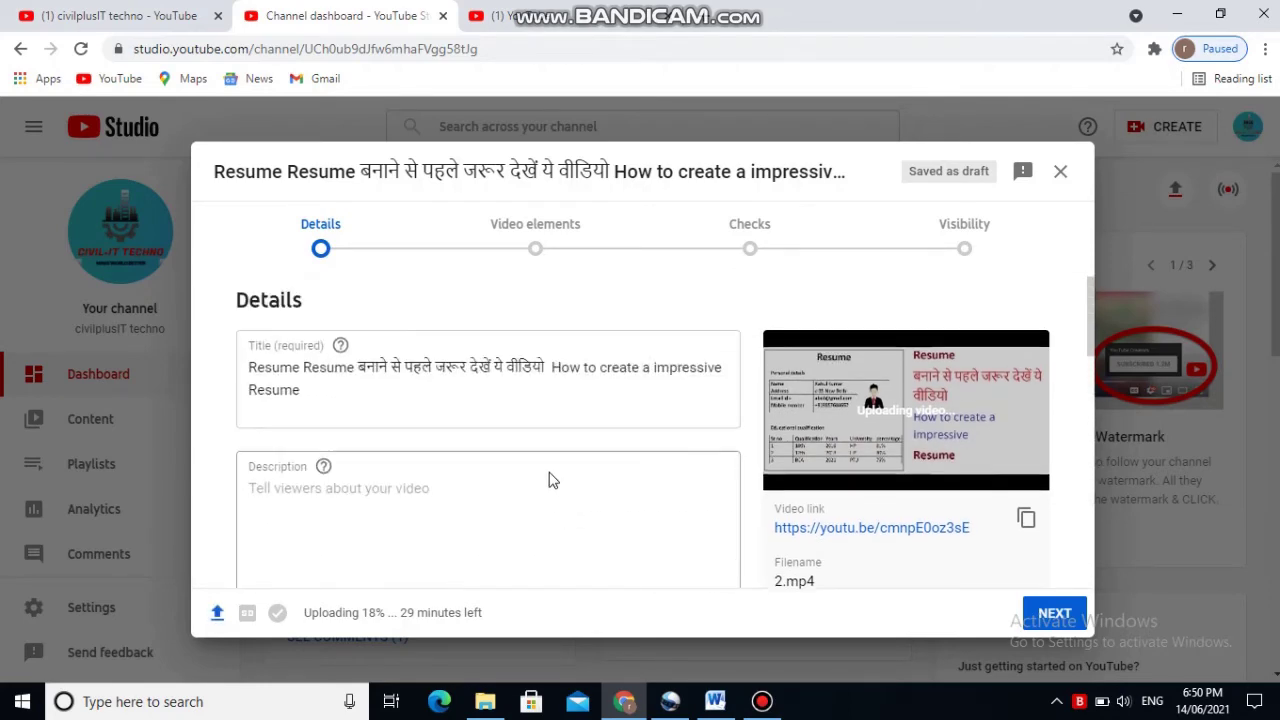
scroll(557, 452, down, 10)
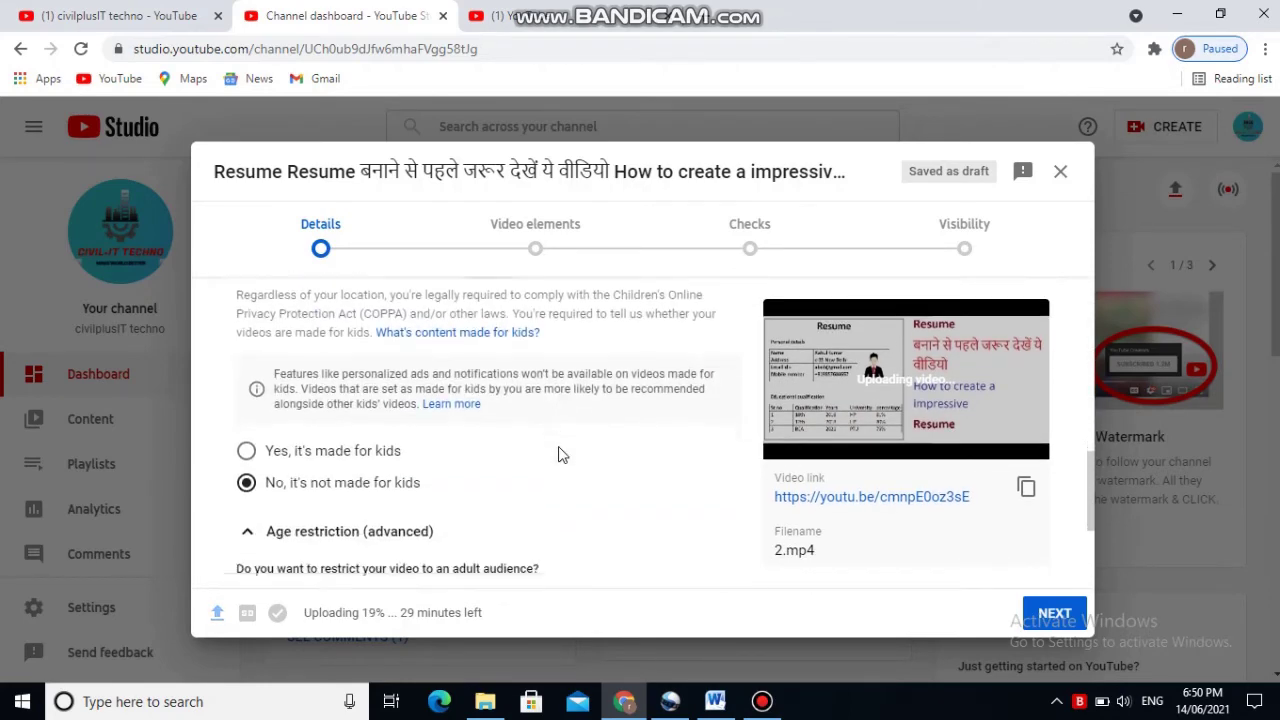
scroll(560, 454, down, 3)
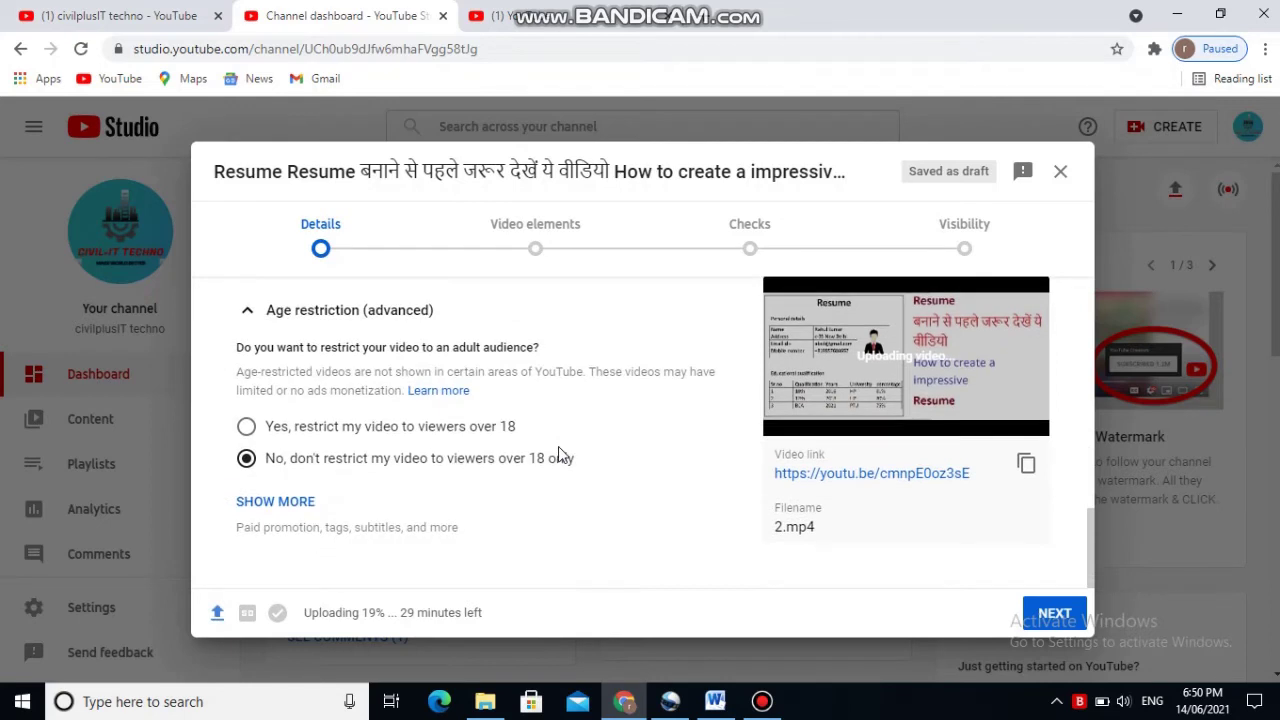
click(262, 505)
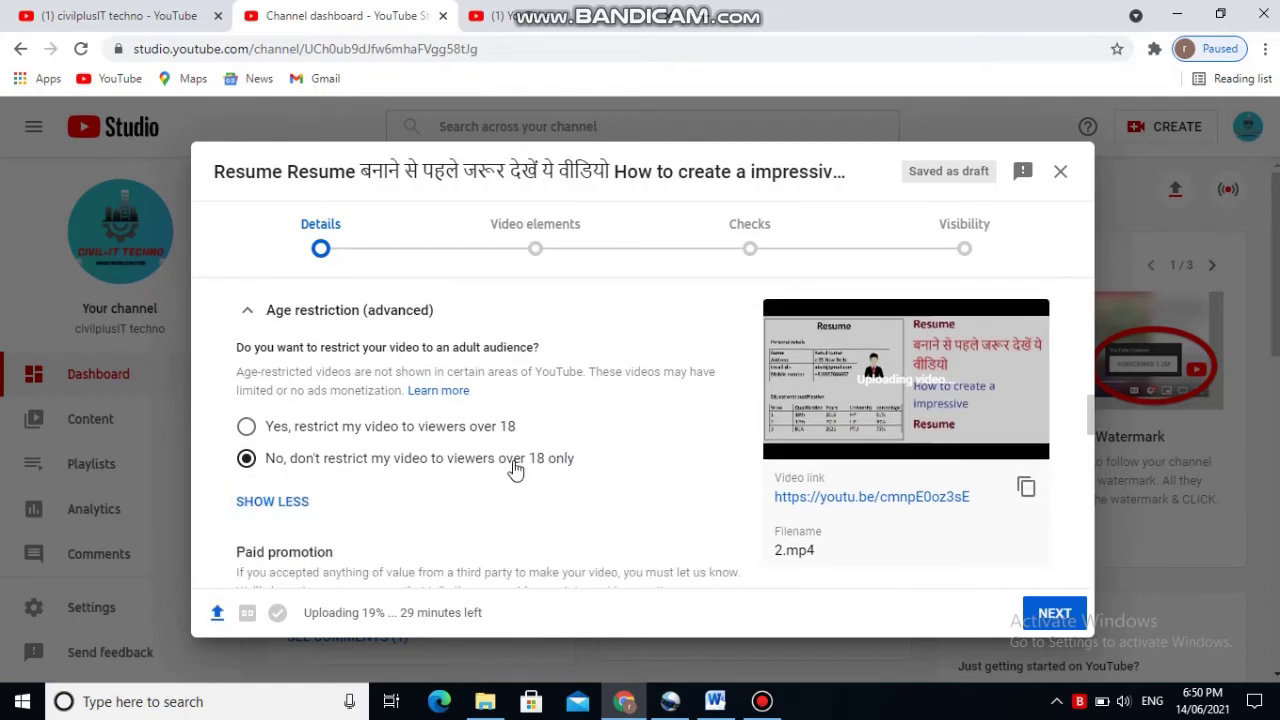
scroll(515, 470, down, 2)
scroll(515, 470, down, 1)
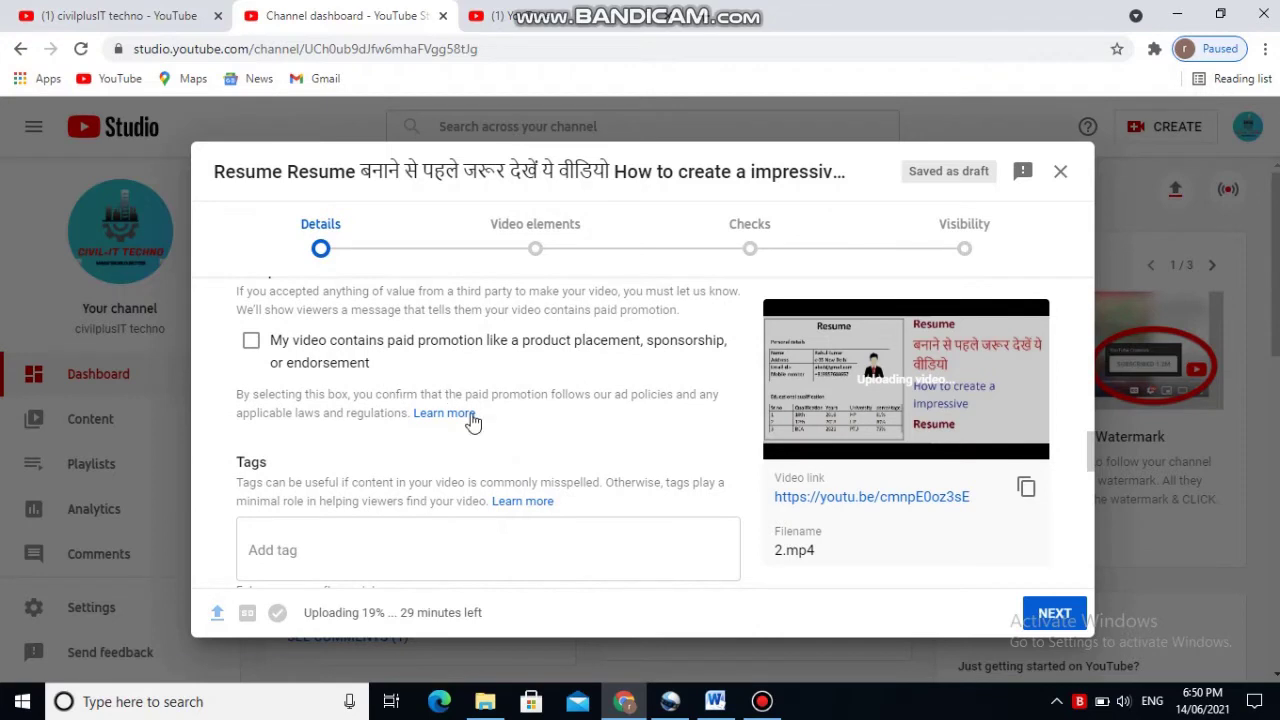
scroll(473, 422, down, 2)
scroll(312, 385, up, 1)
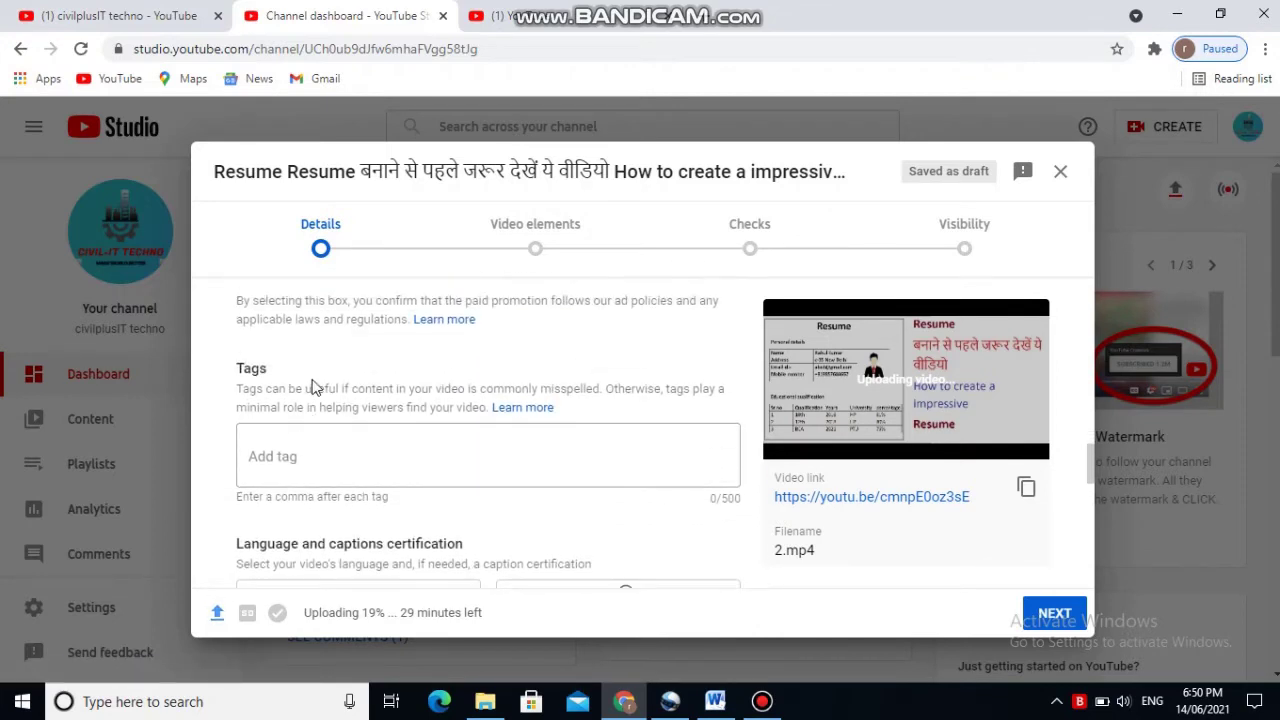
Step: Begin an entry in the Tags field, then search YouTube in the other tab for the suggested phrase "resume kaise banaye"
click(298, 454)
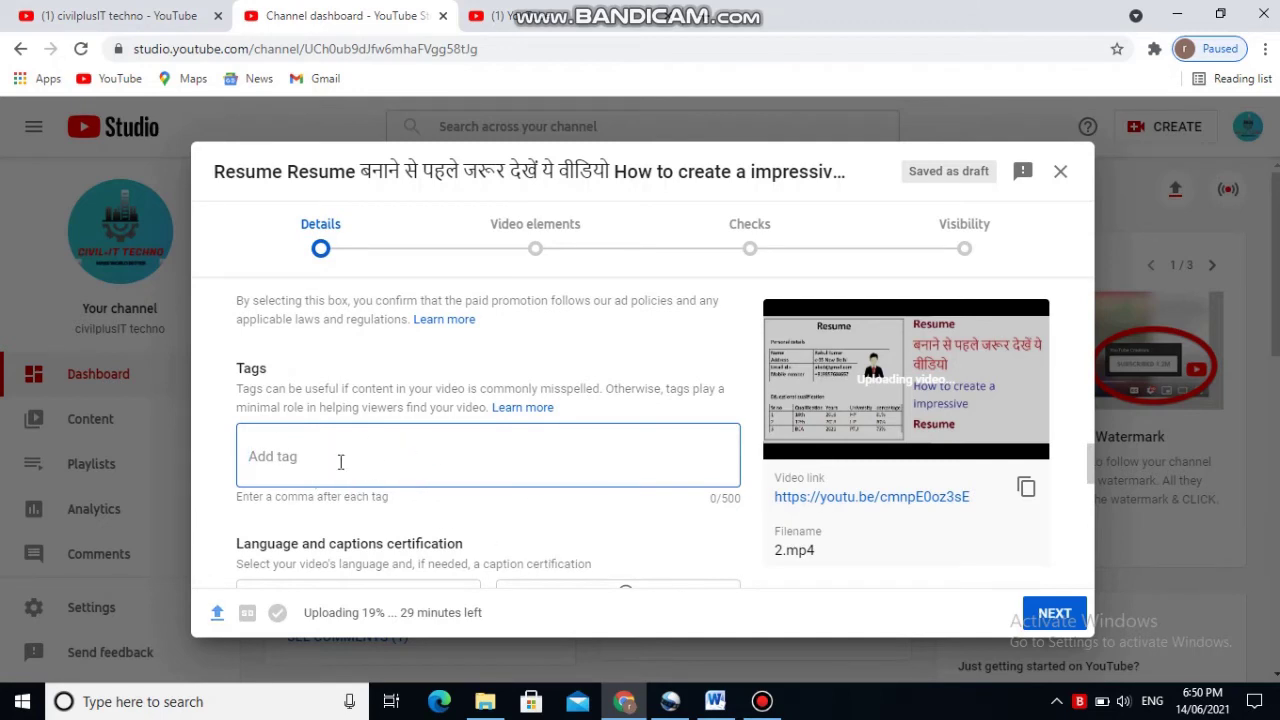
scroll(347, 459, down, 1)
scroll(755, 487, up, 1)
click(512, 17)
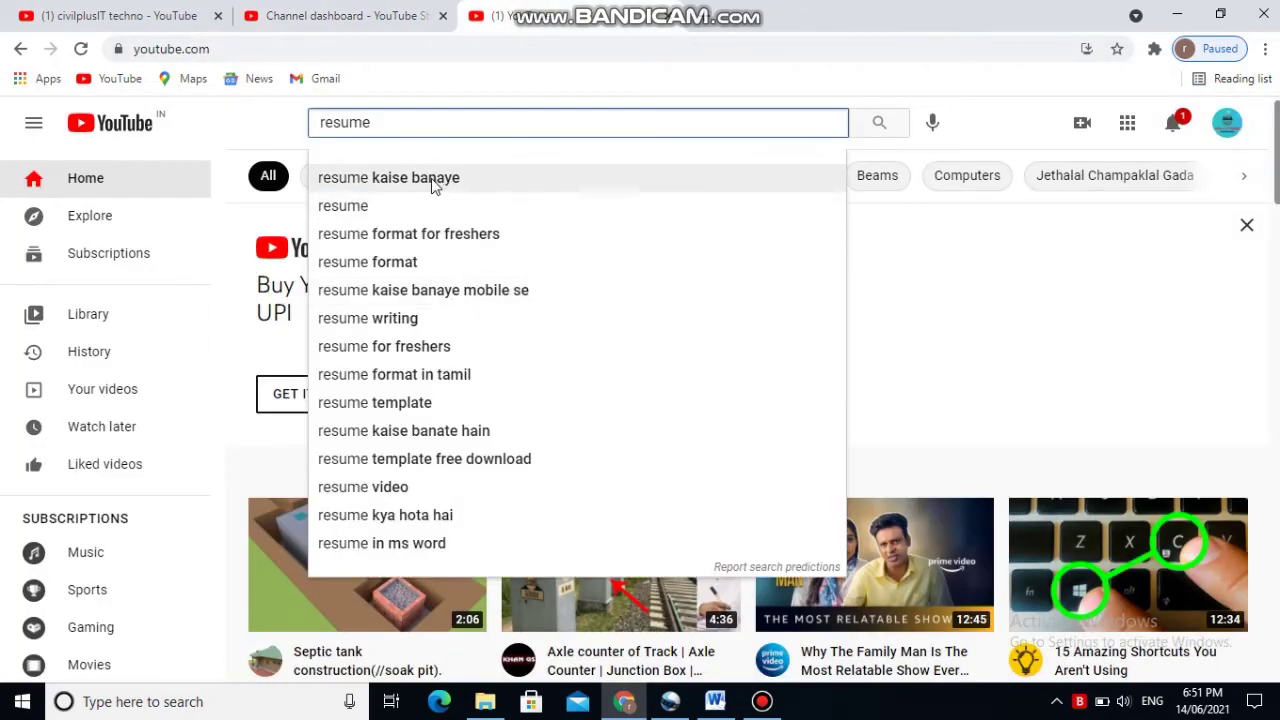
click(435, 180)
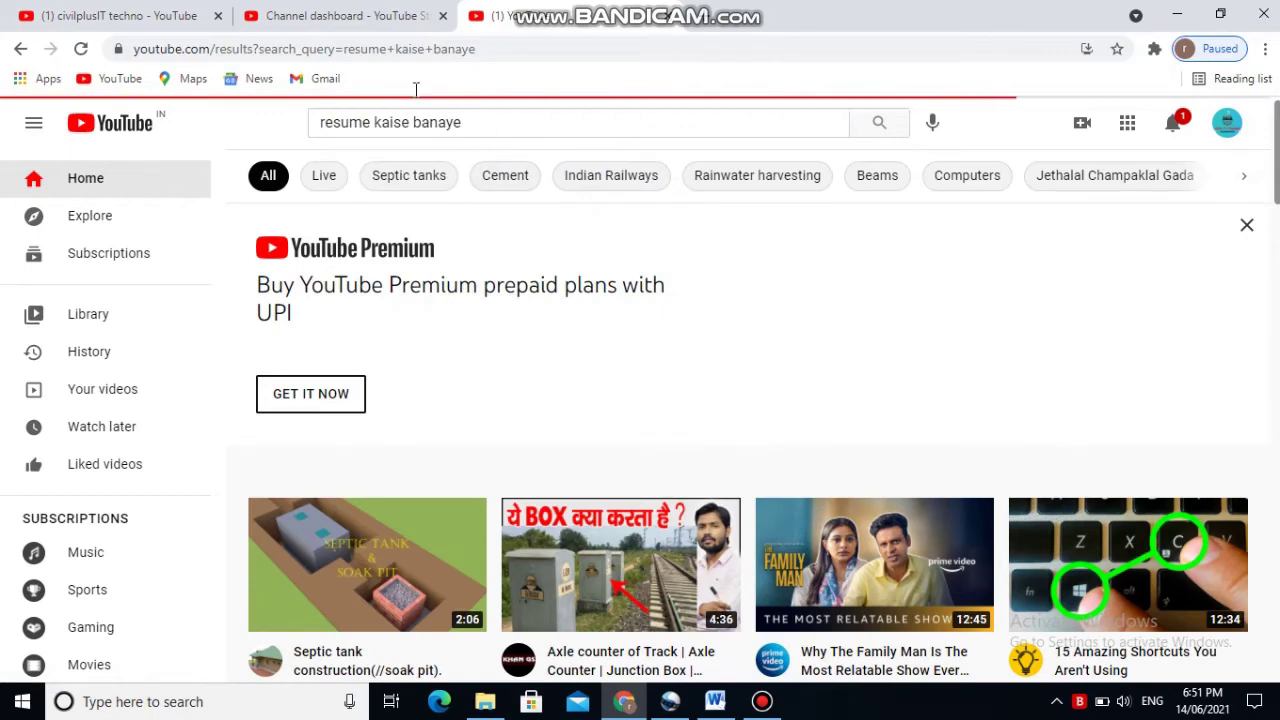
Step: Copy the search phrase "resume kaise banaye" and paste it as a tag for the video
drag(378, 122, 322, 112)
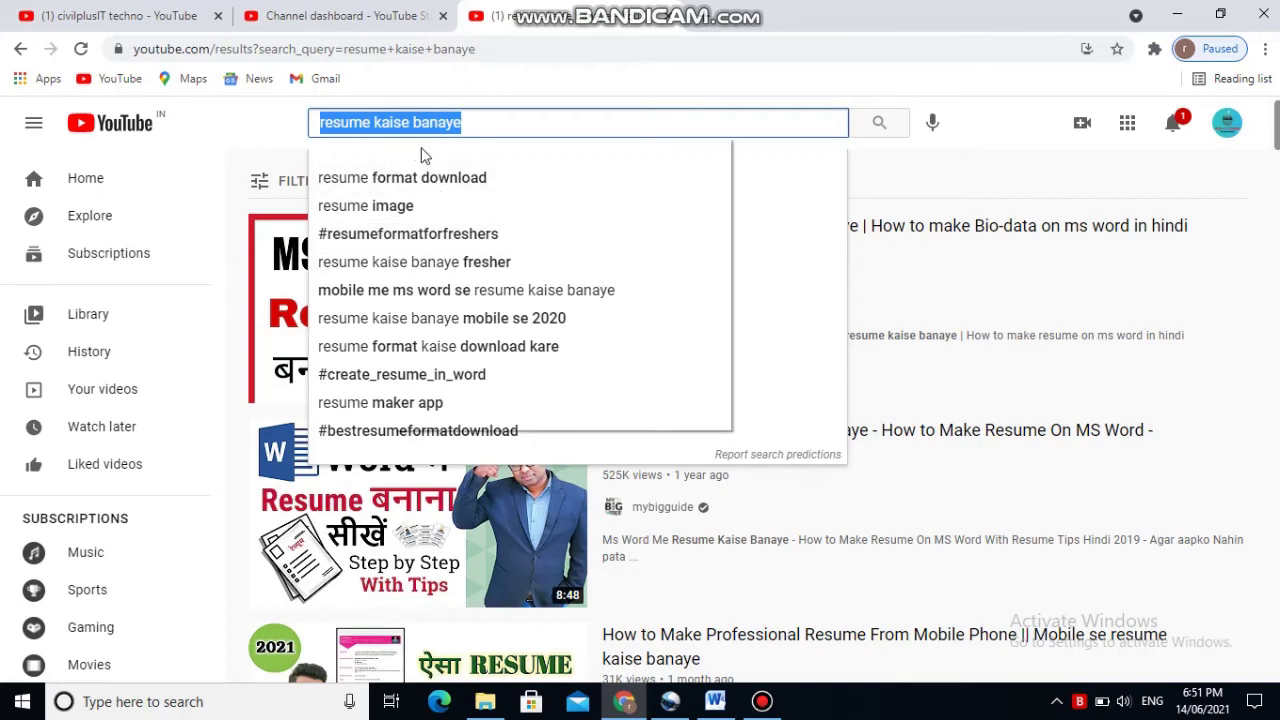
right_click(392, 137)
click(485, 207)
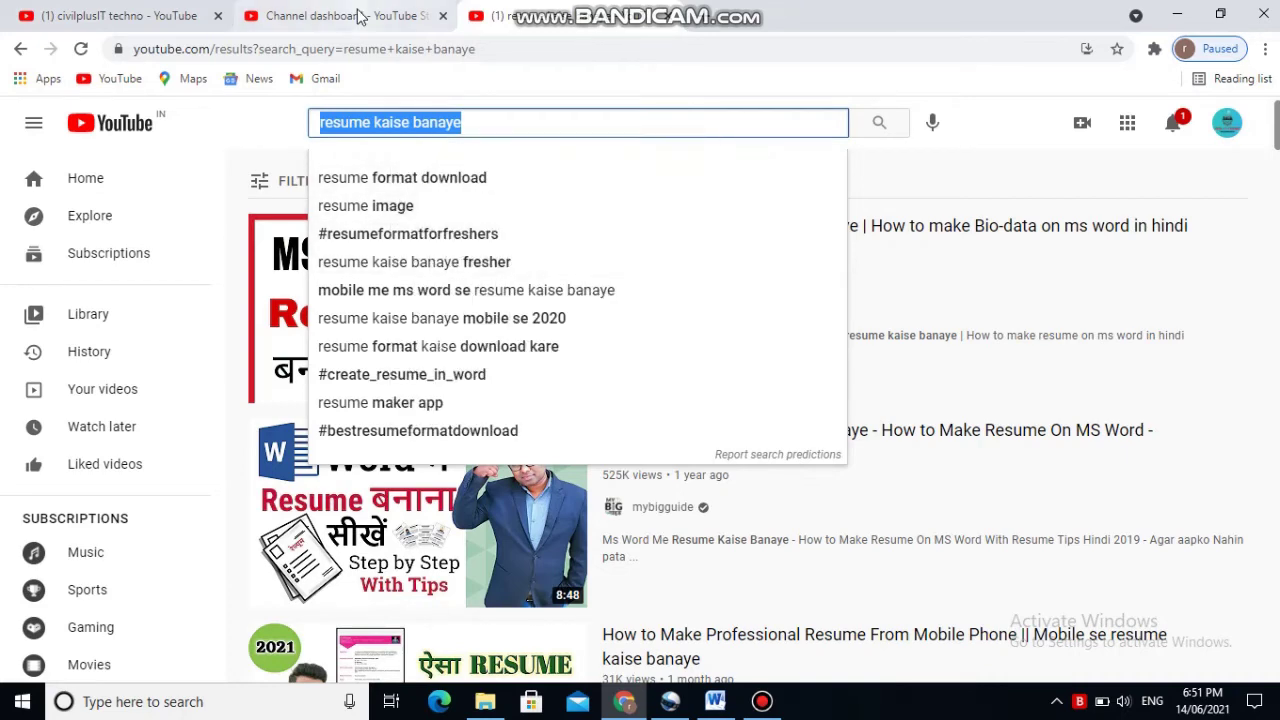
click(335, 15)
right_click(392, 448)
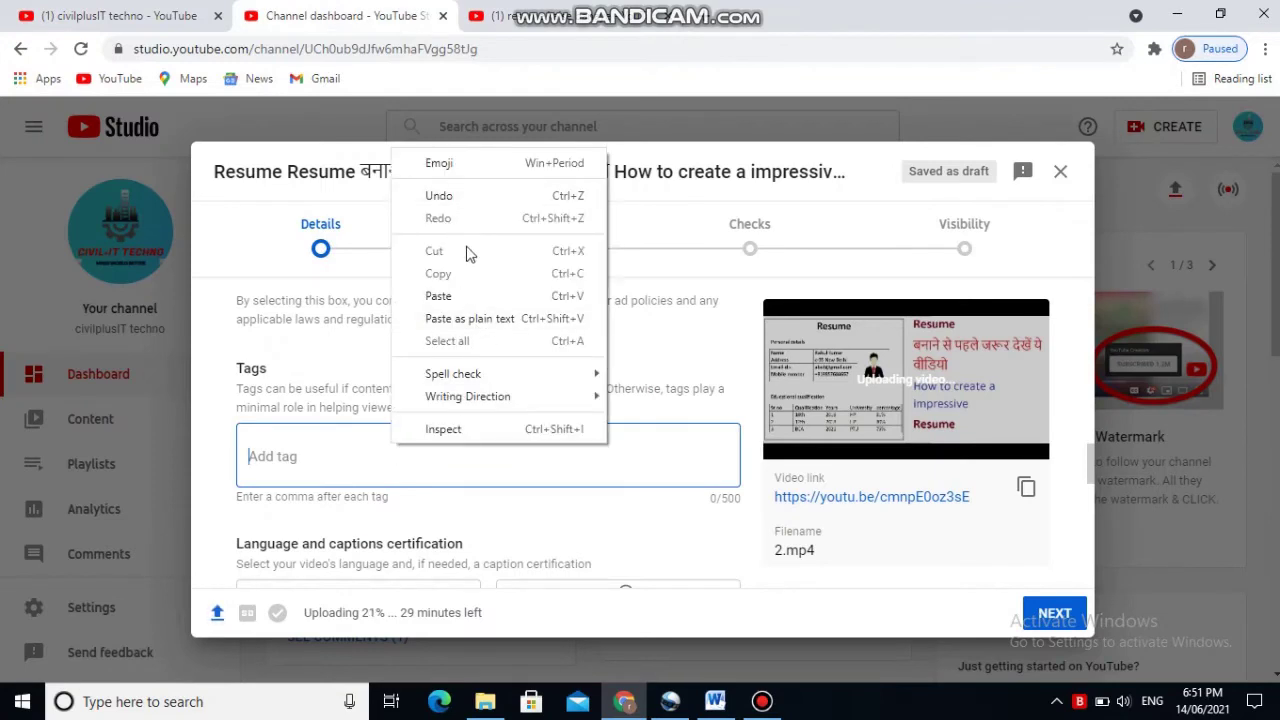
click(440, 296)
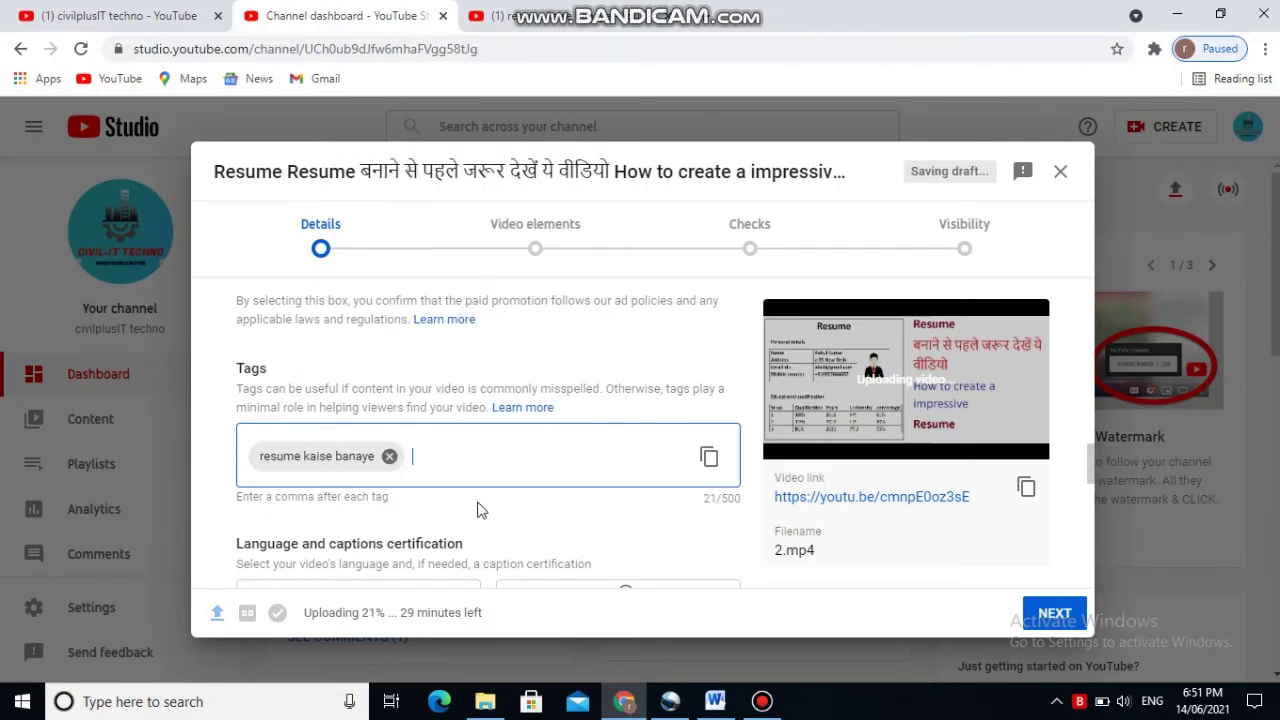
Step: Search YouTube for the suggested term "#resumeformatforfreshers" and copy it into the video's Tags field as a second tag
click(522, 18)
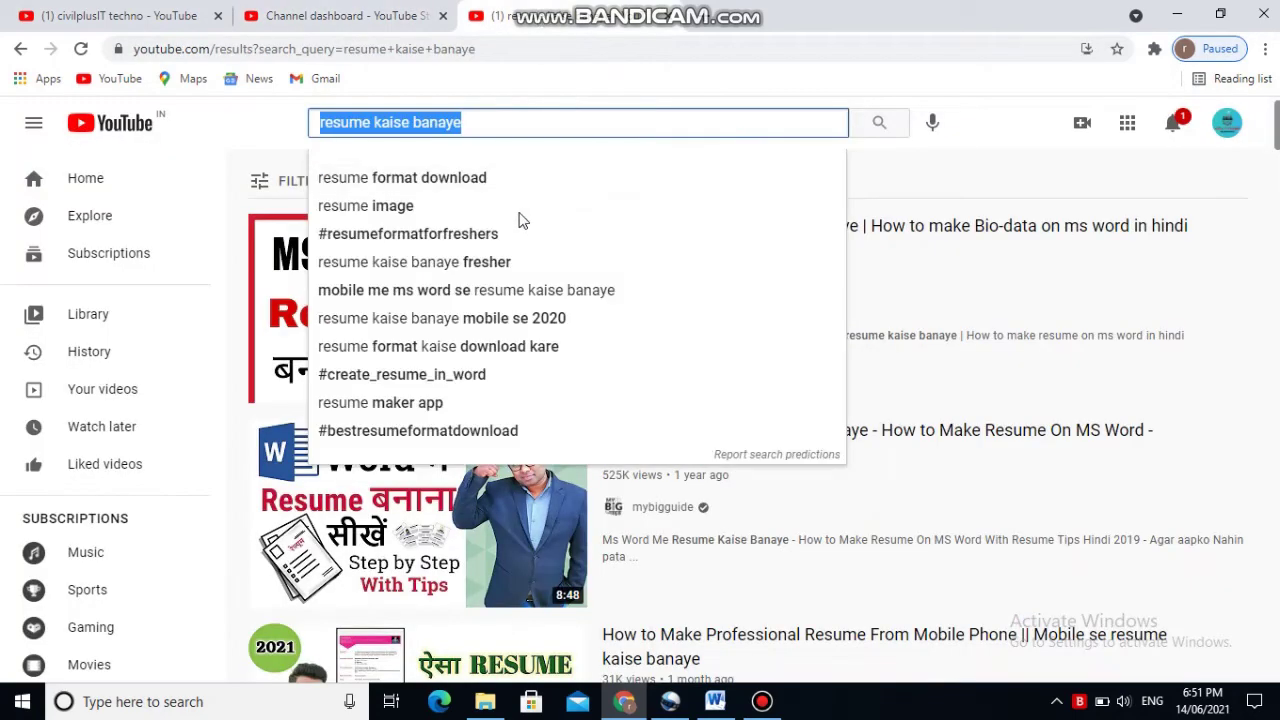
click(460, 233)
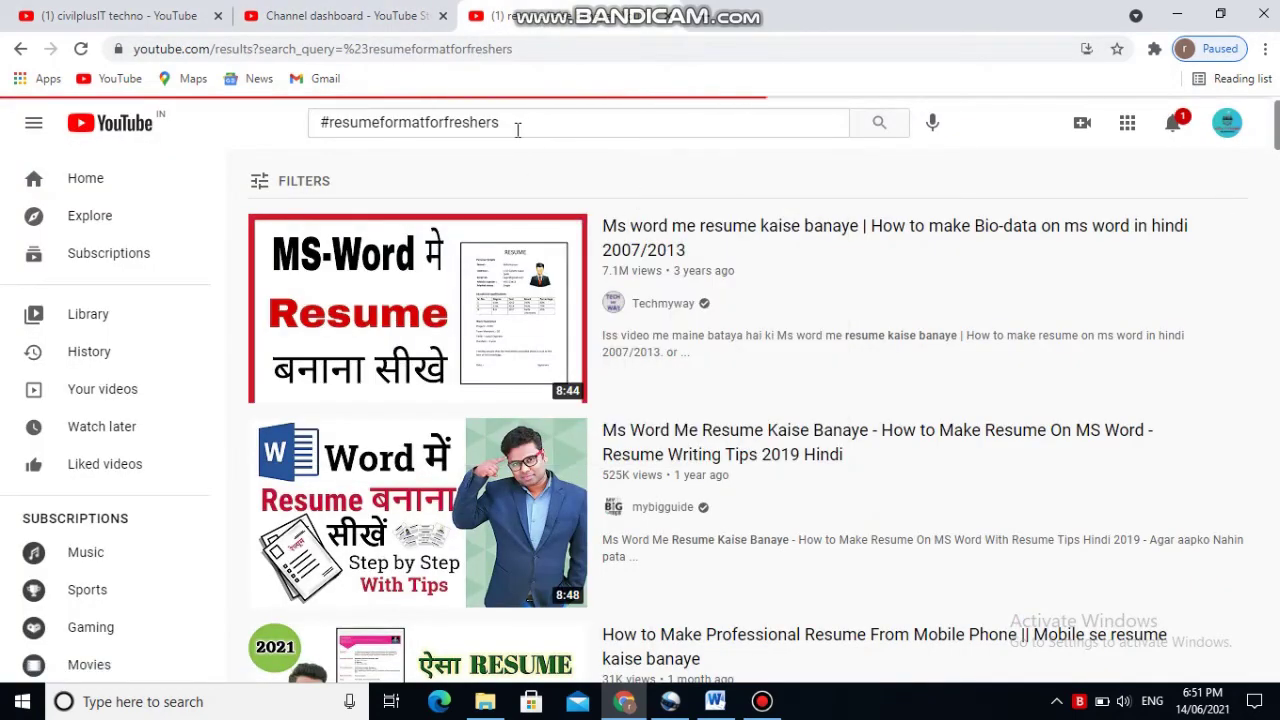
drag(517, 128, 318, 125)
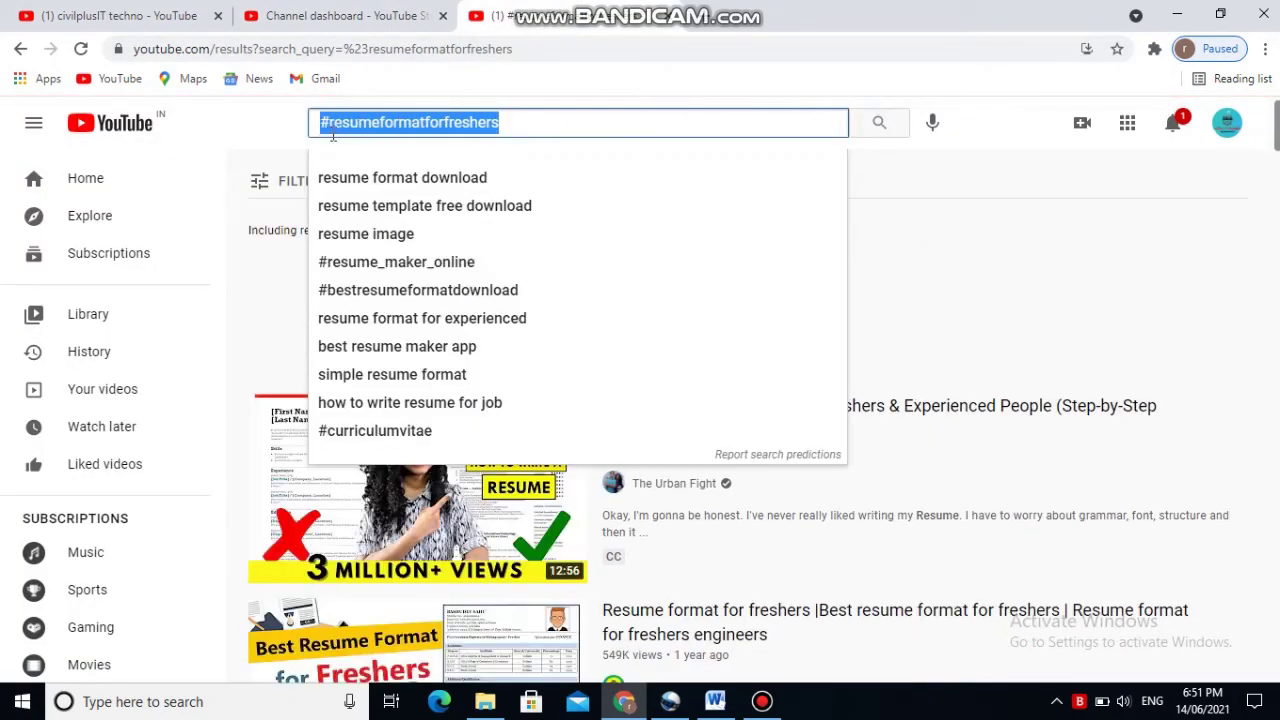
right_click(333, 137)
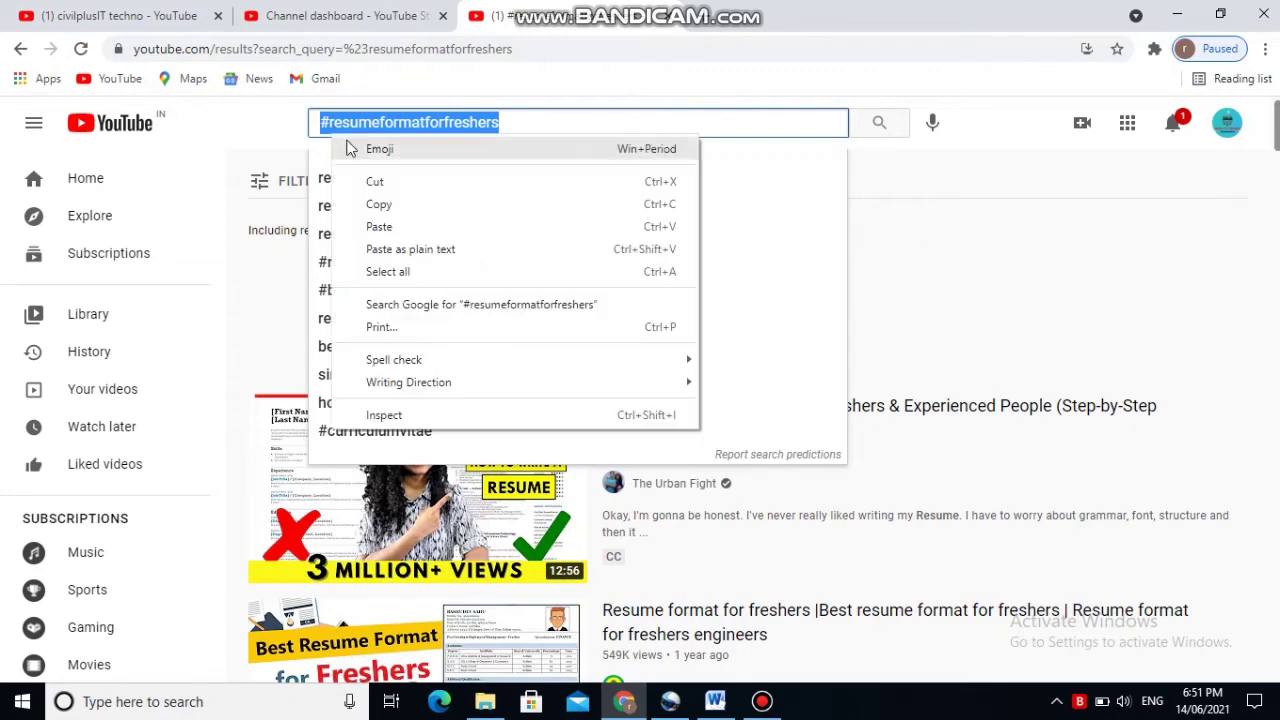
click(399, 204)
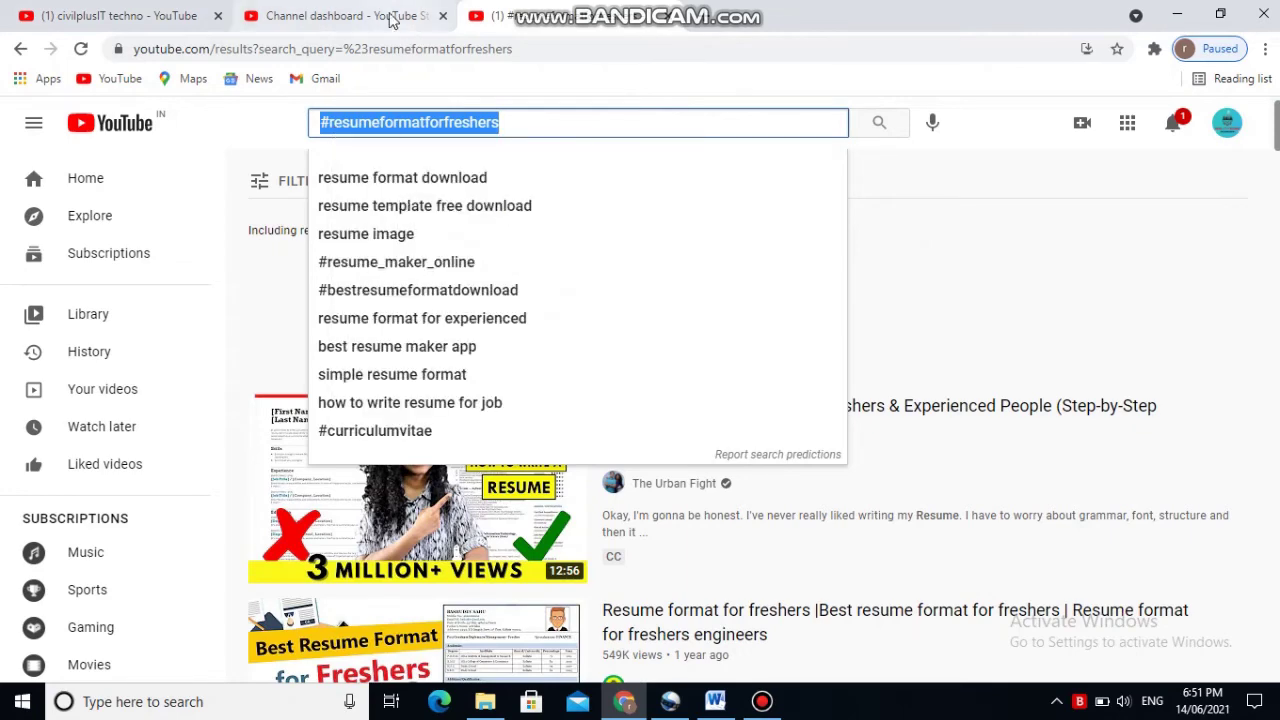
click(393, 18)
right_click(452, 455)
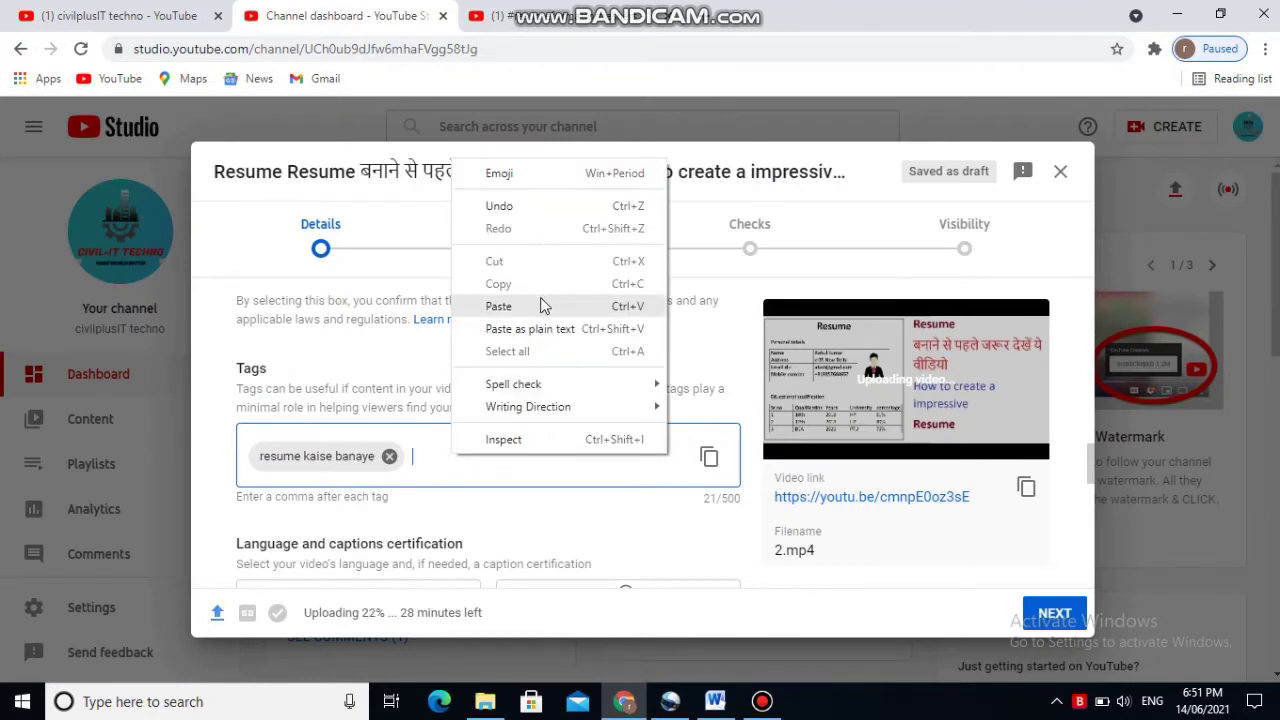
click(498, 306)
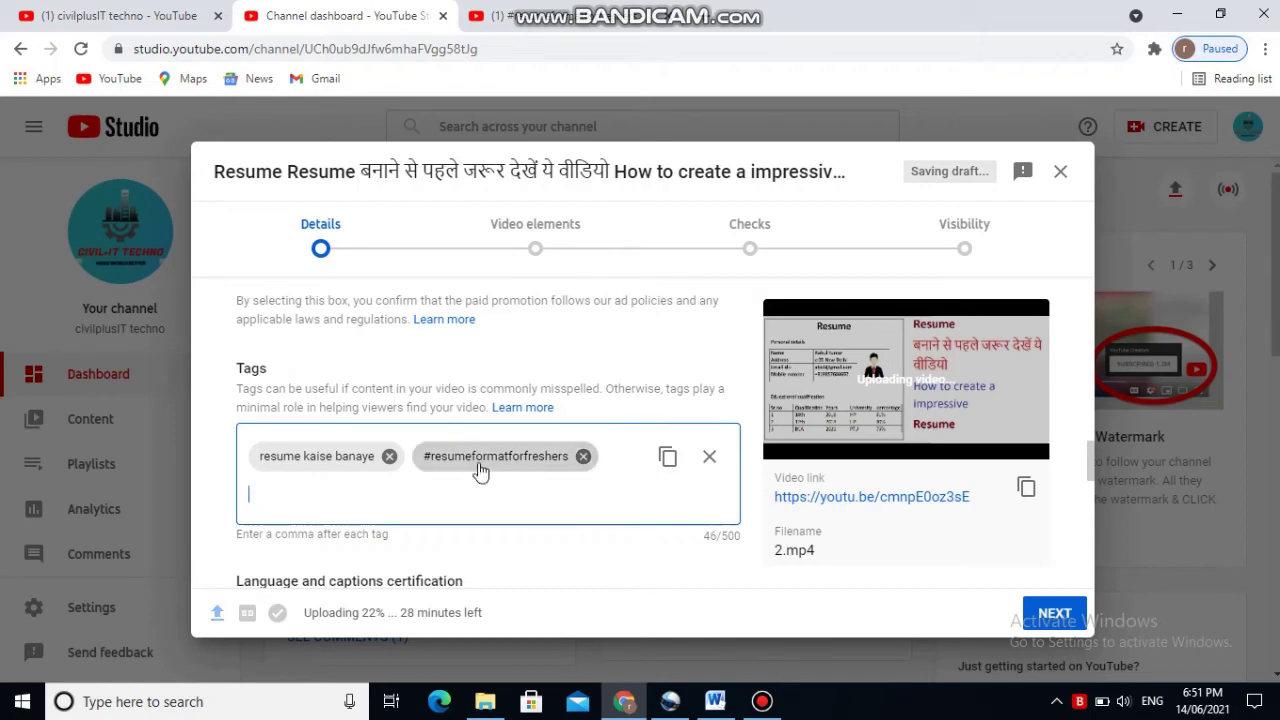
Step: Copy the part "Resume Resume बनाने से पहले जरूर देखें ये वीडियो" from the video title
scroll(491, 388, up, 6)
scroll(505, 400, up, 10)
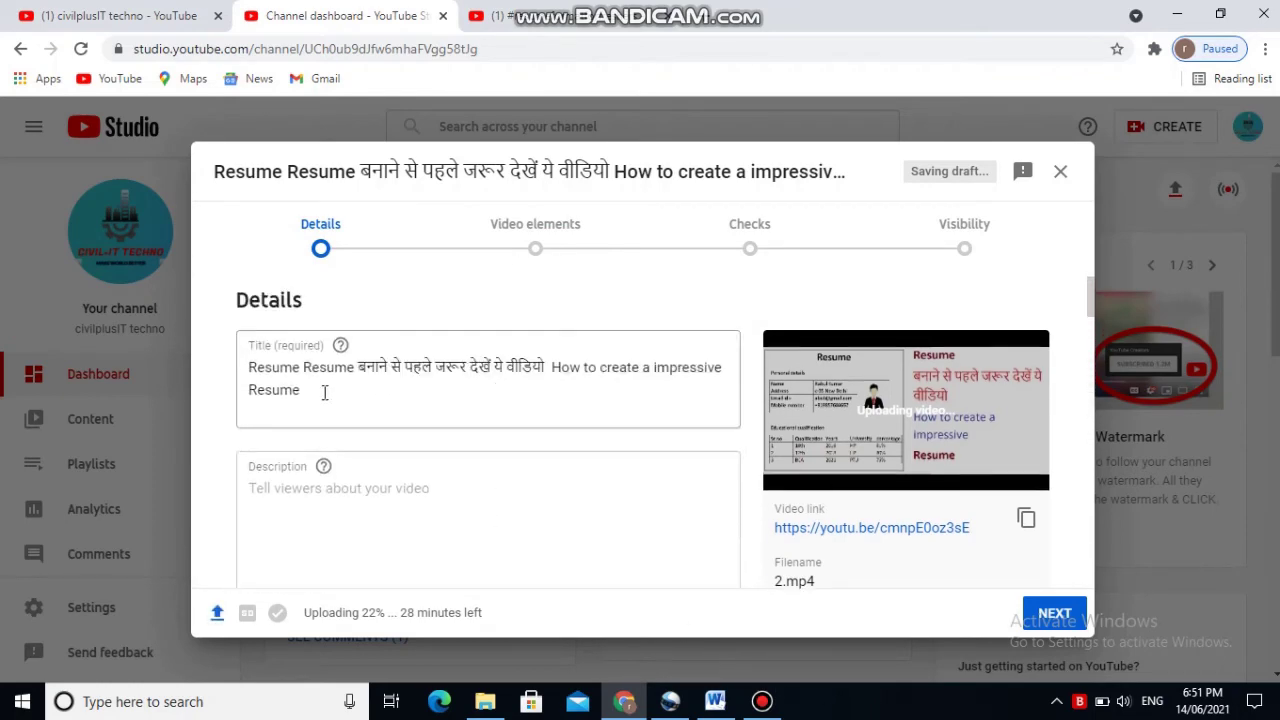
drag(324, 392, 263, 365)
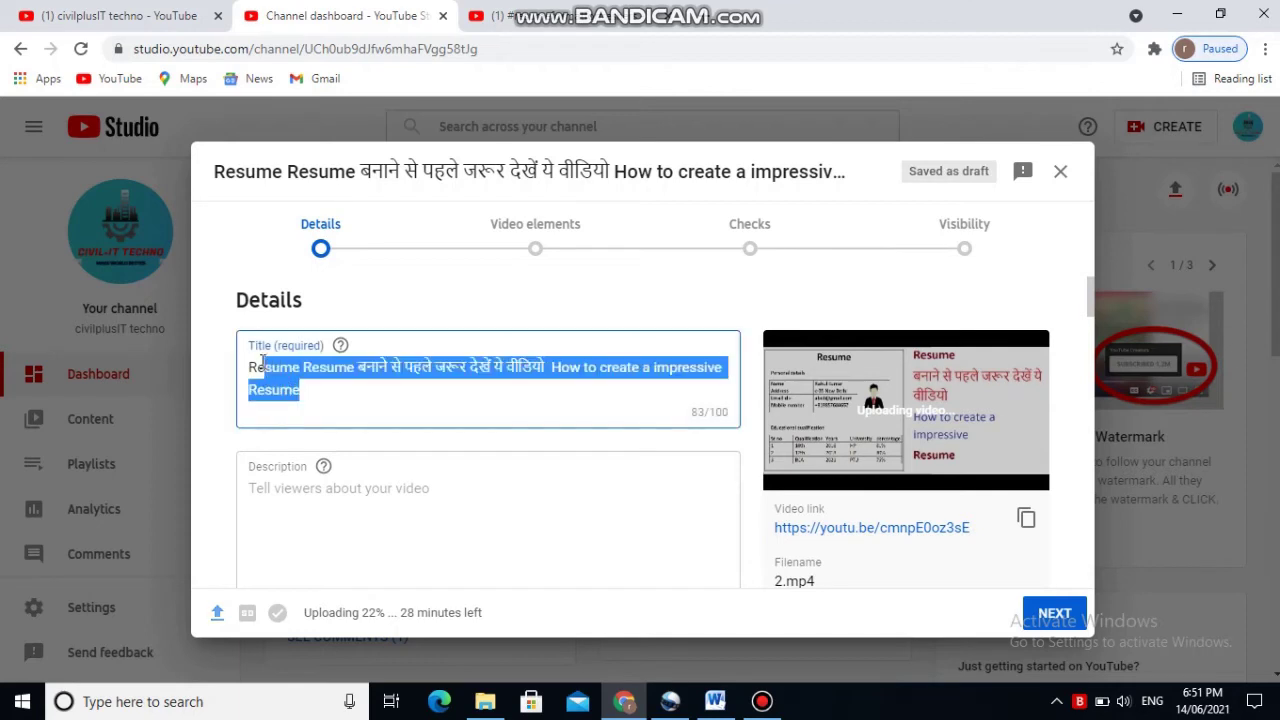
click(490, 440)
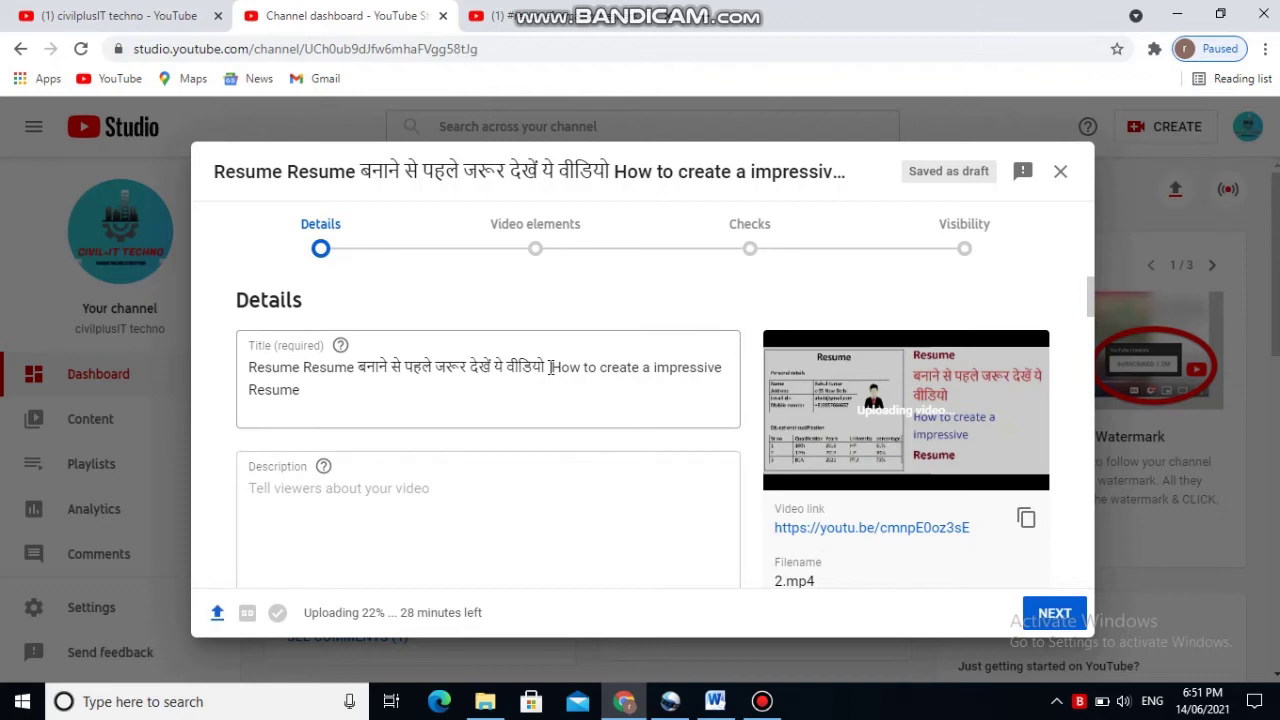
drag(550, 367, 251, 378)
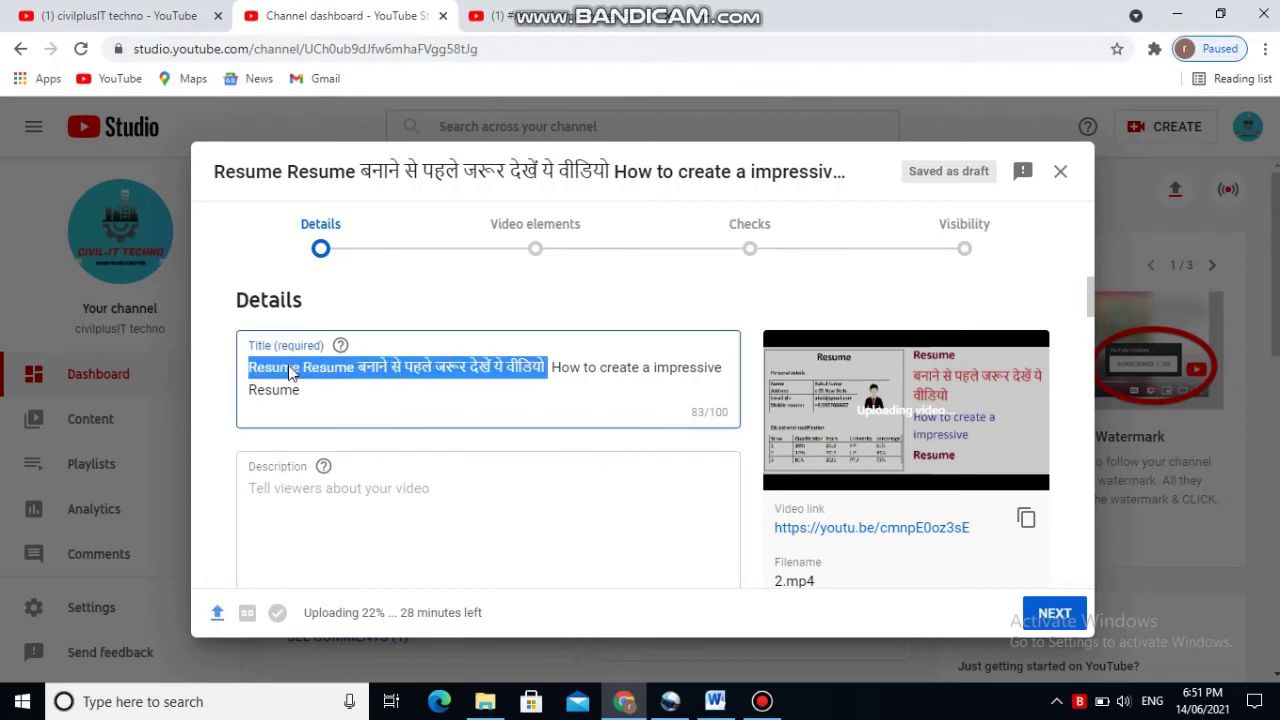
right_click(290, 372)
click(392, 447)
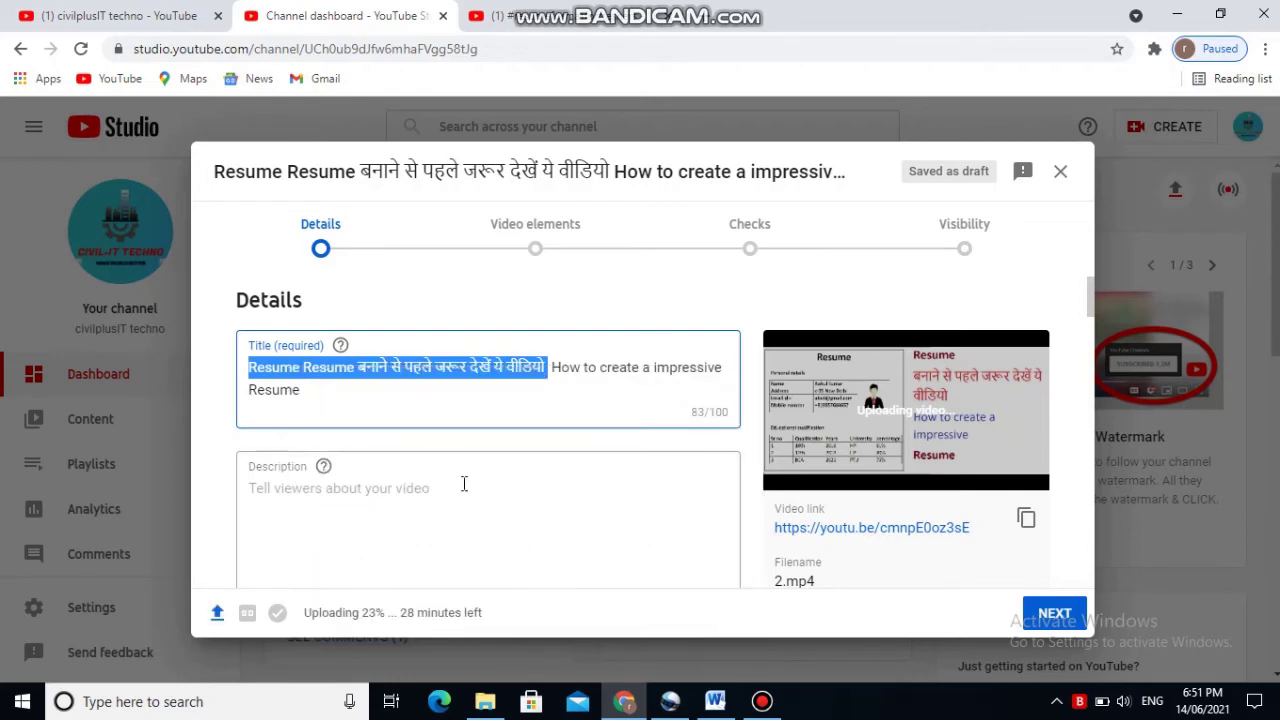
Step: Paste the copied title text into the Tags field after the two existing tags
scroll(486, 497, down, 6)
scroll(497, 508, down, 8)
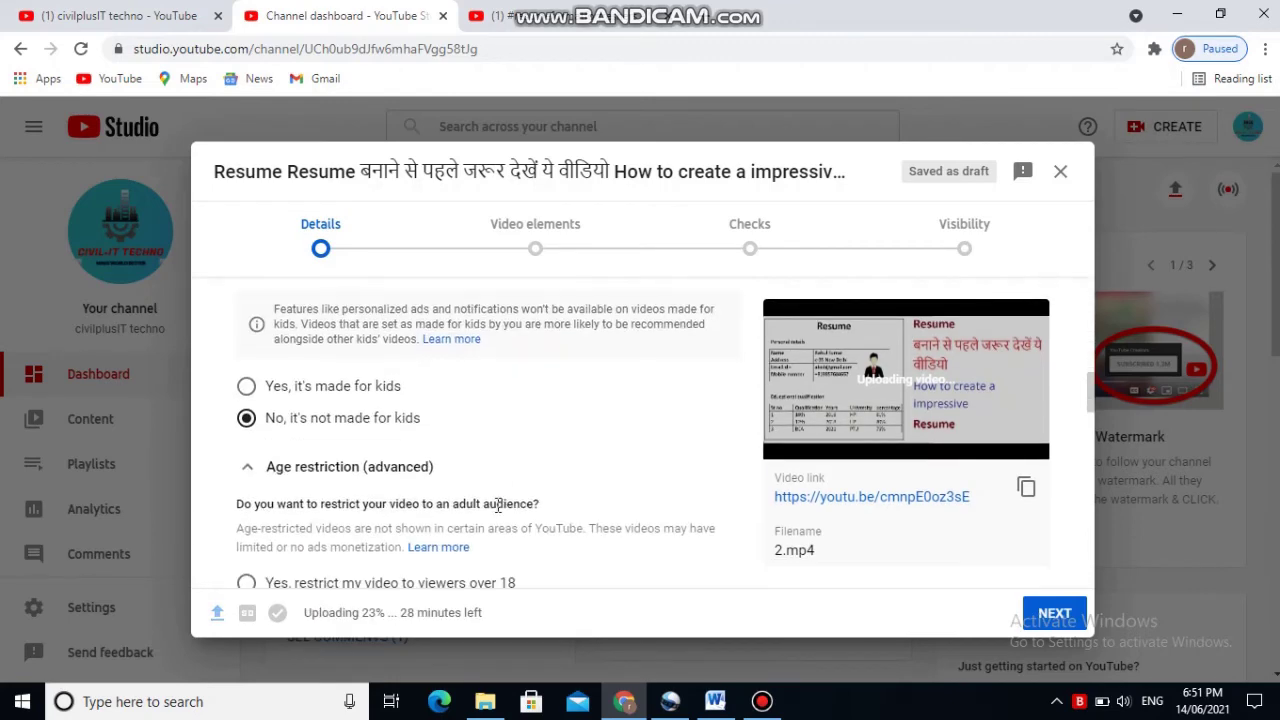
scroll(500, 515, down, 2)
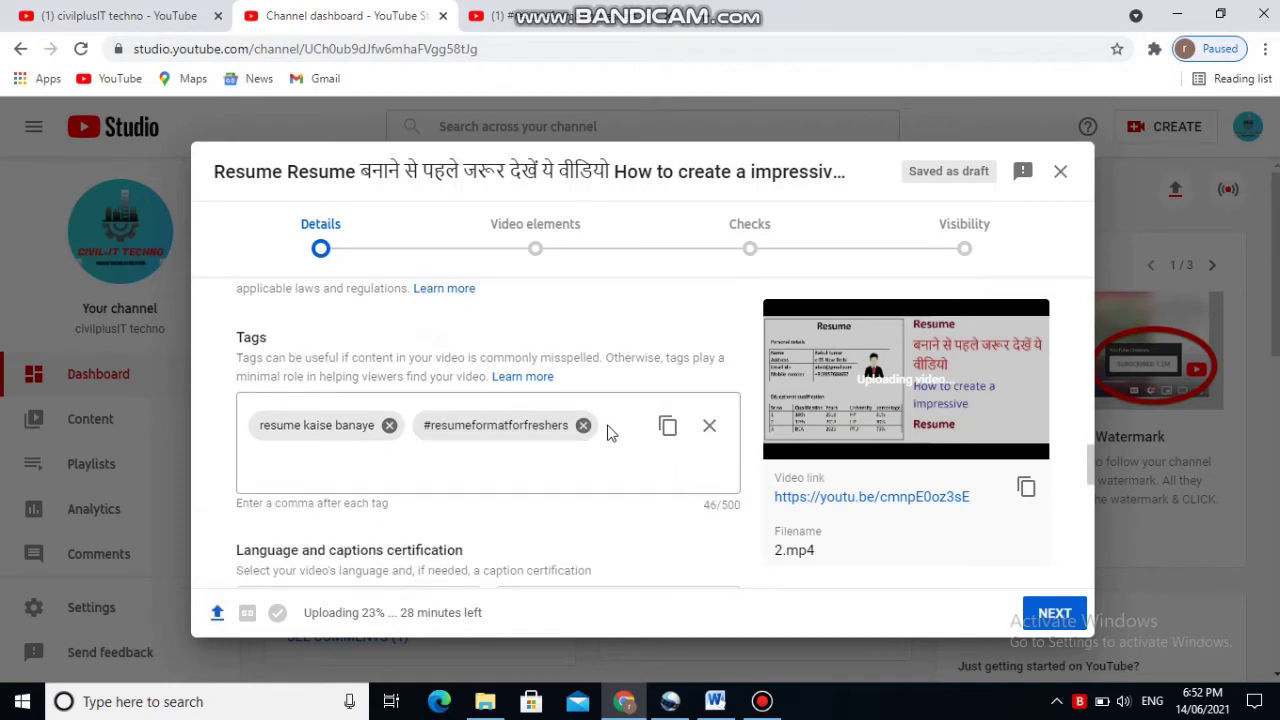
right_click(611, 432)
click(500, 492)
click(483, 477)
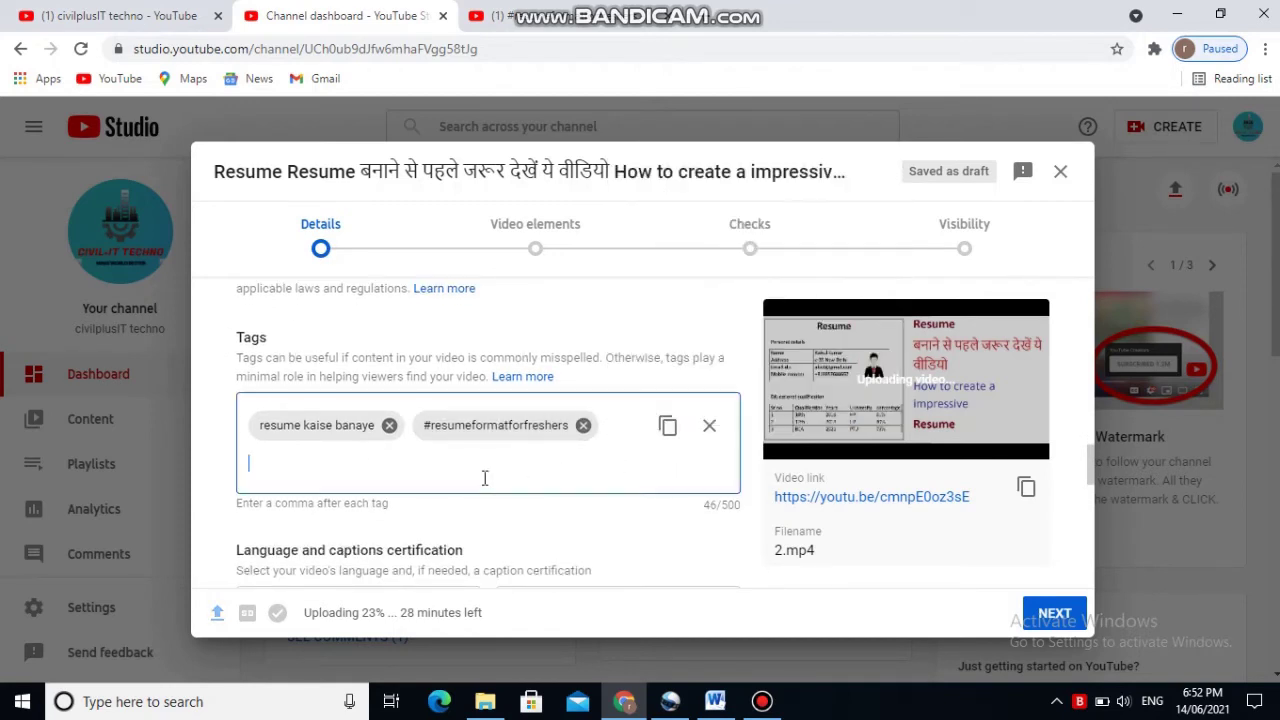
right_click(485, 477)
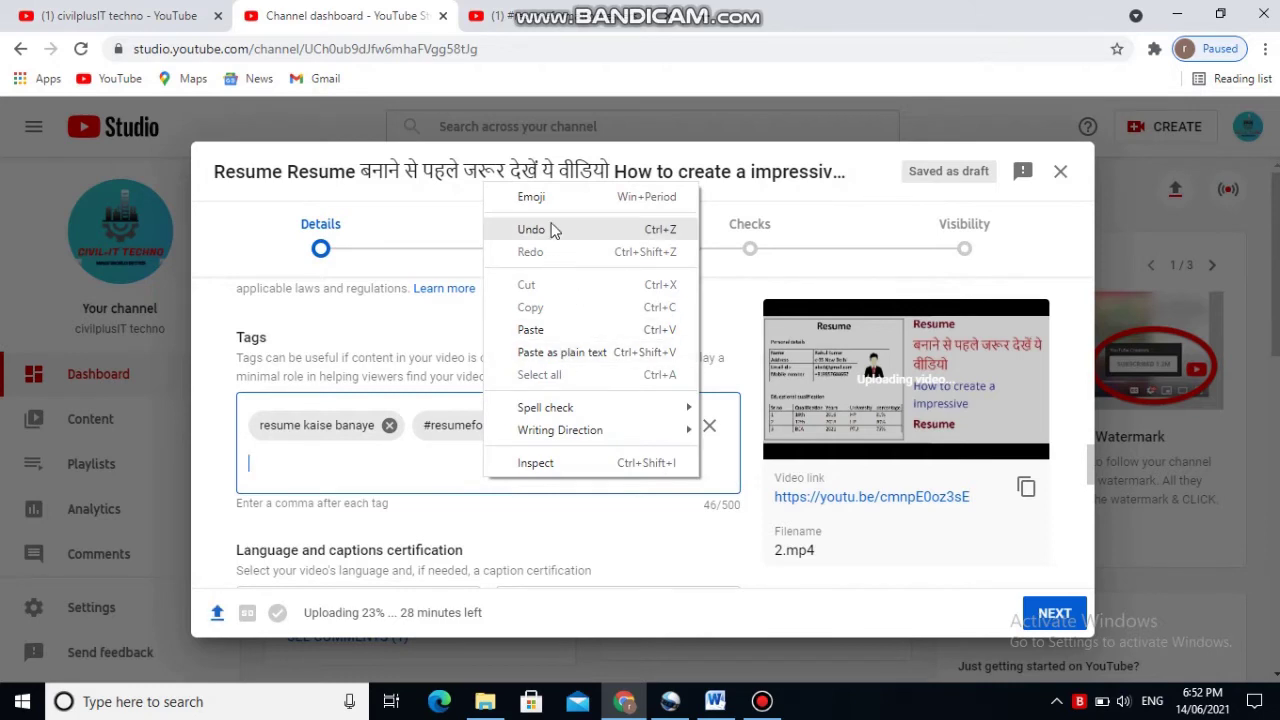
click(560, 329)
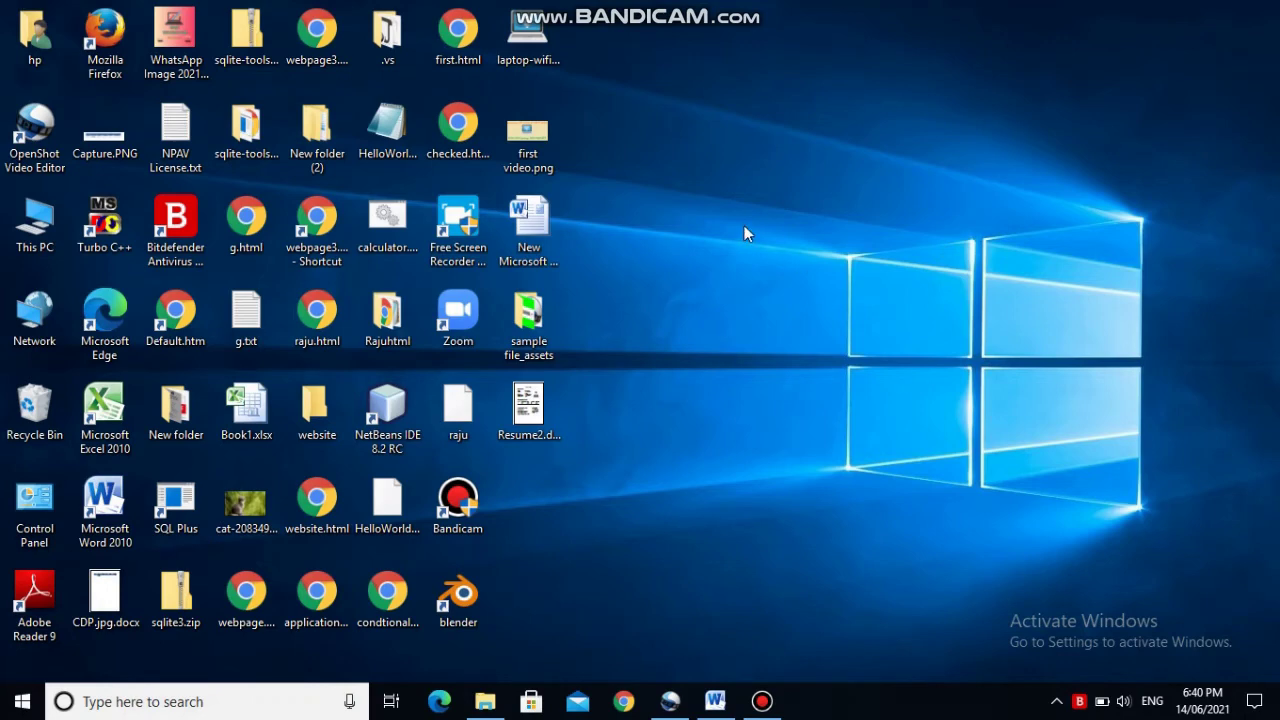
right_click(784, 315)
click(780, 277)
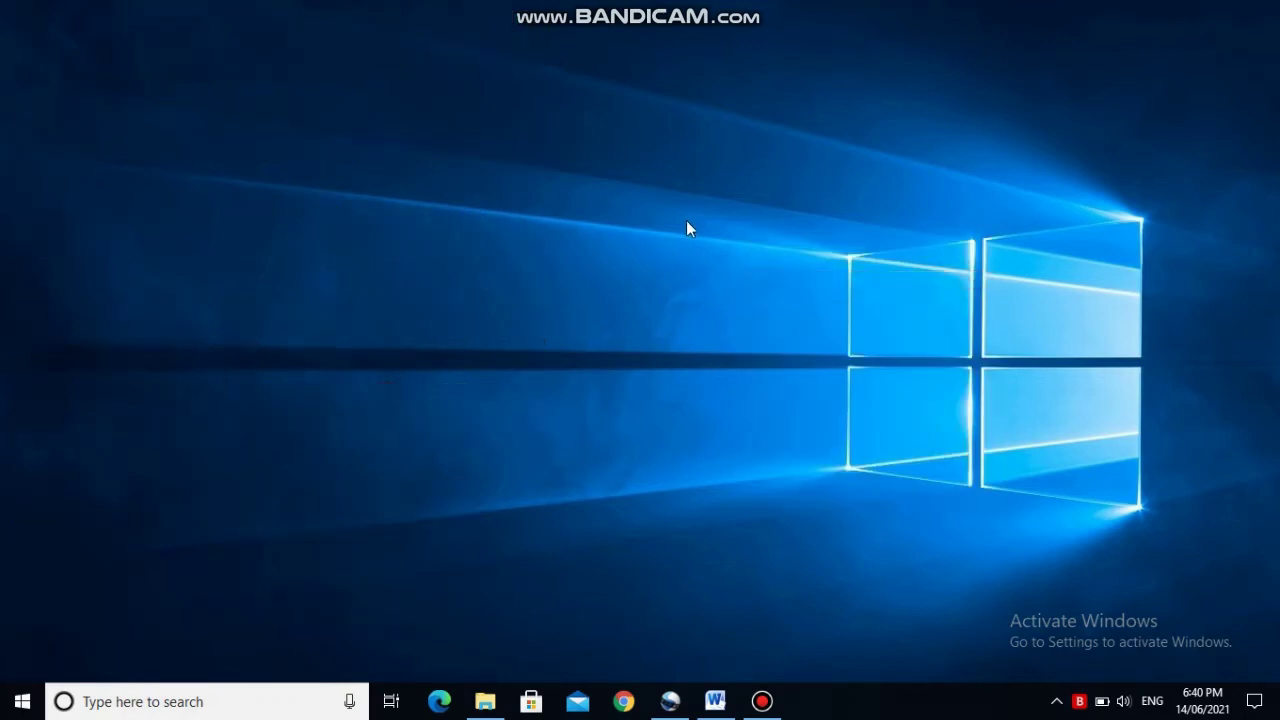
right_click(686, 220)
click(716, 278)
right_click(675, 225)
click(714, 279)
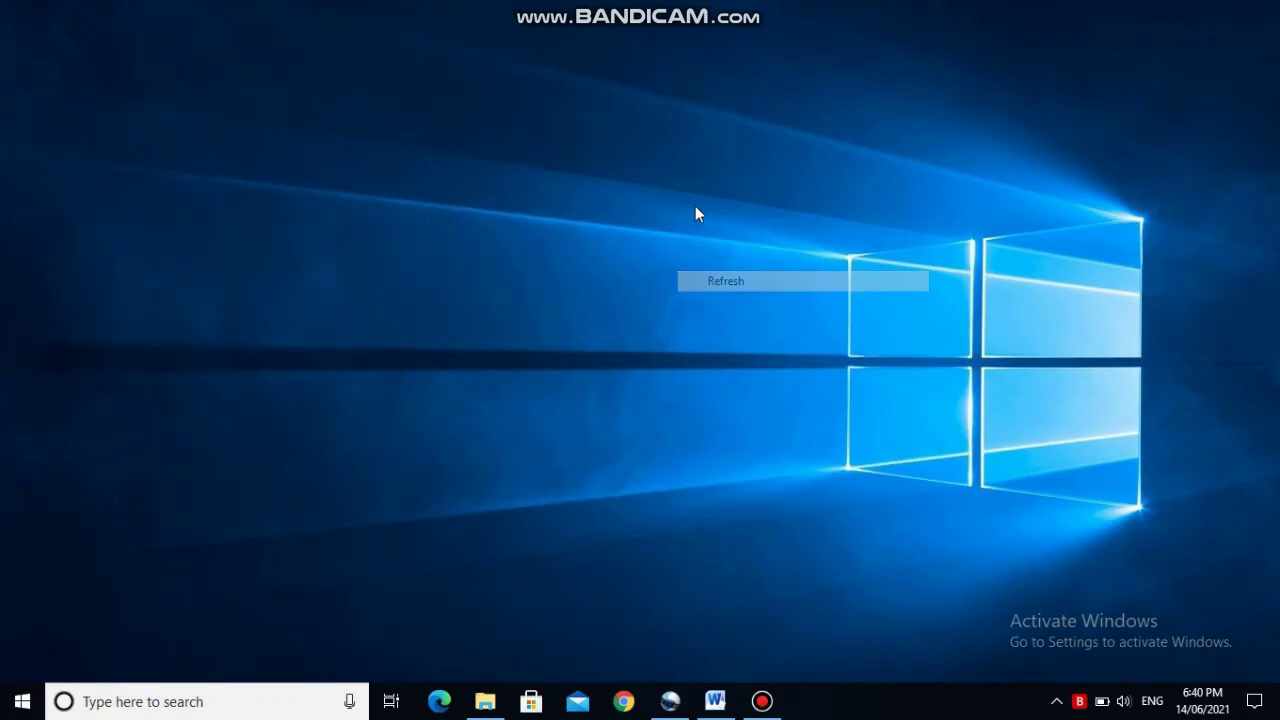
right_click(695, 206)
click(716, 270)
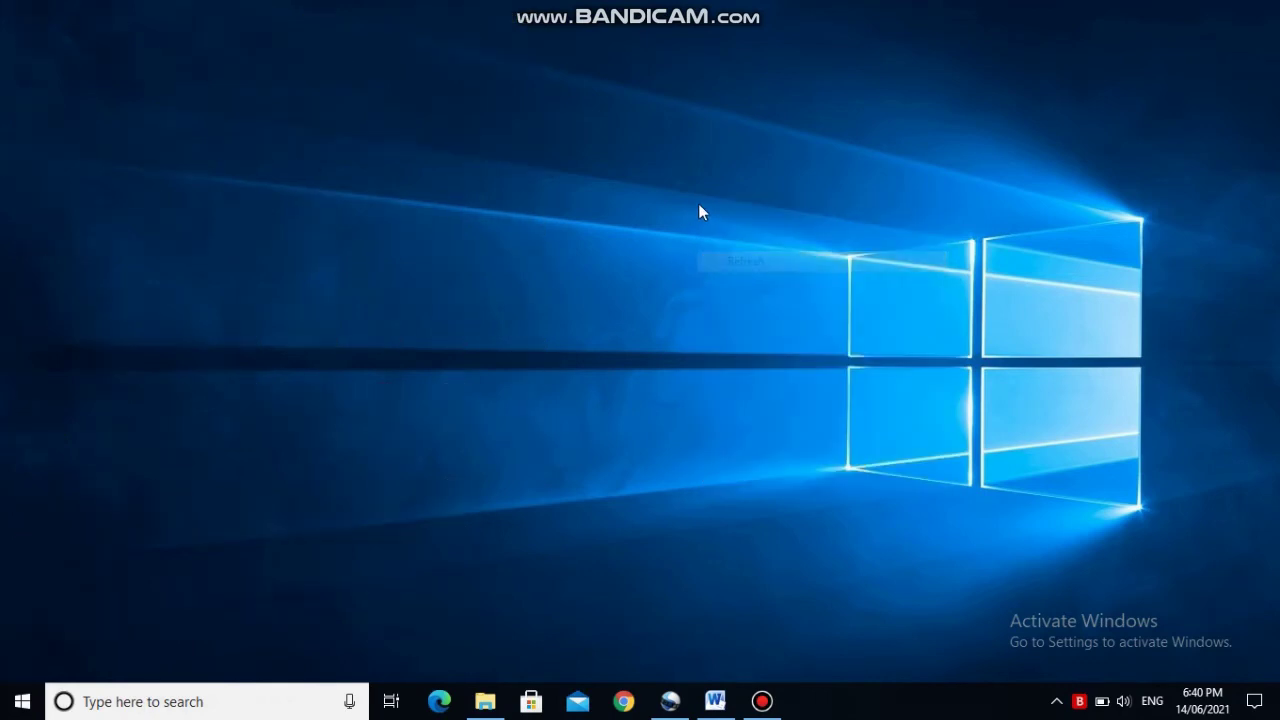
right_click(698, 203)
right_click(728, 267)
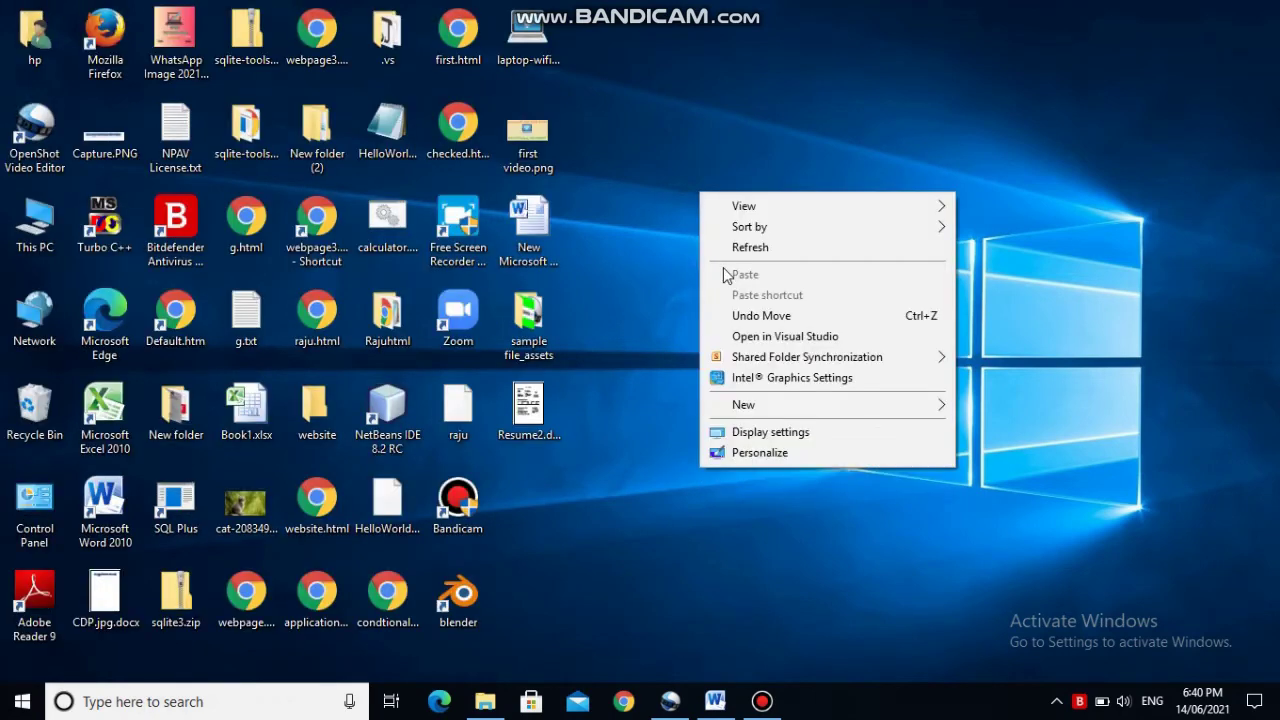
click(715, 248)
right_click(711, 247)
click(727, 262)
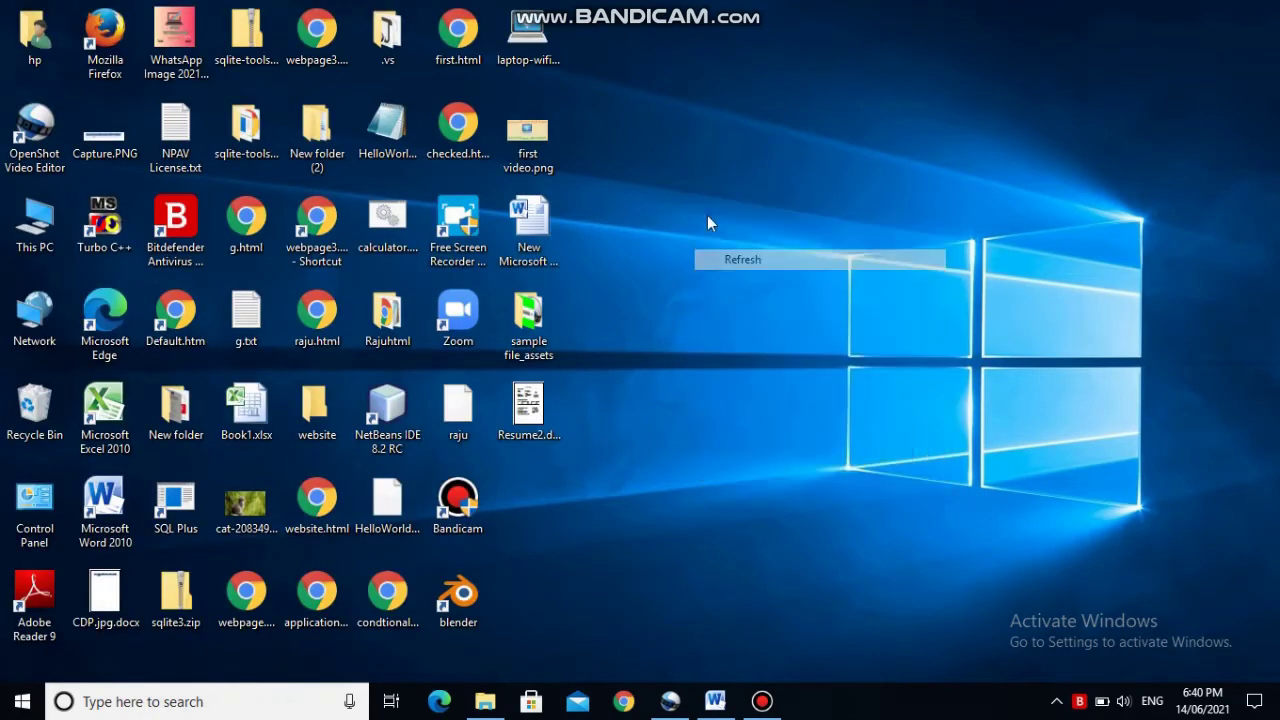
right_click(708, 208)
click(728, 262)
right_click(692, 208)
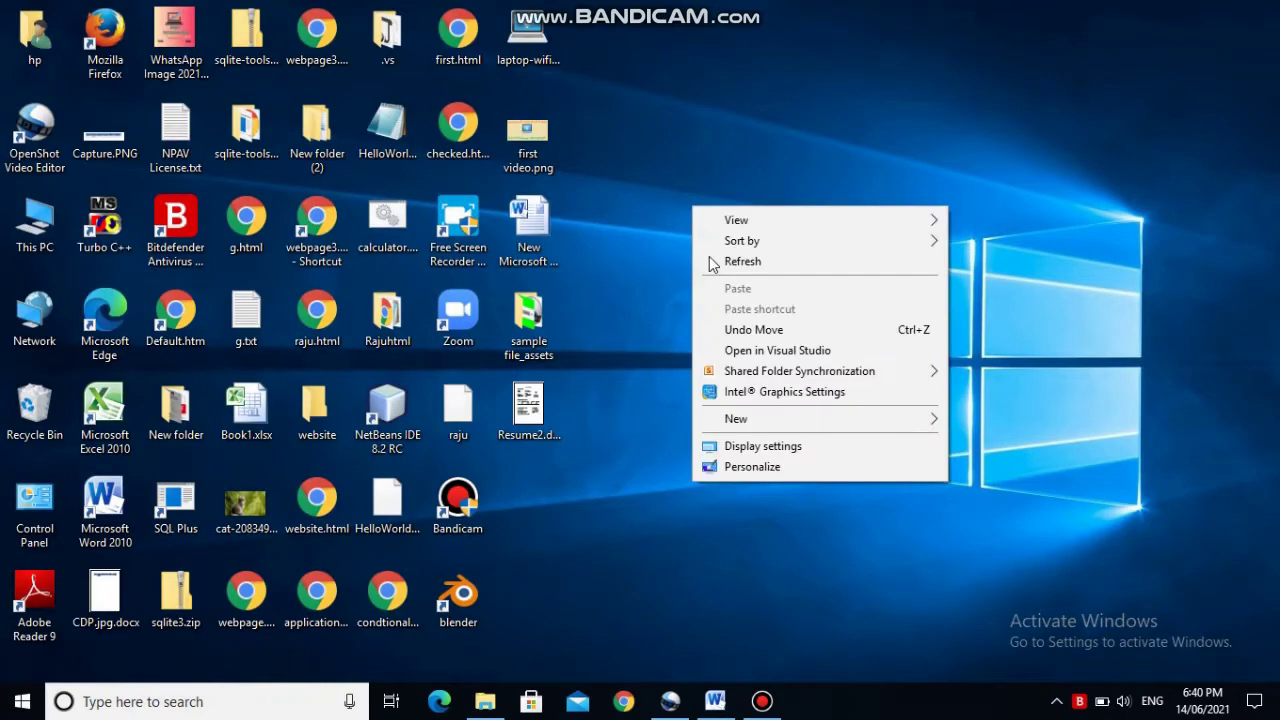
click(712, 259)
right_click(727, 224)
click(735, 279)
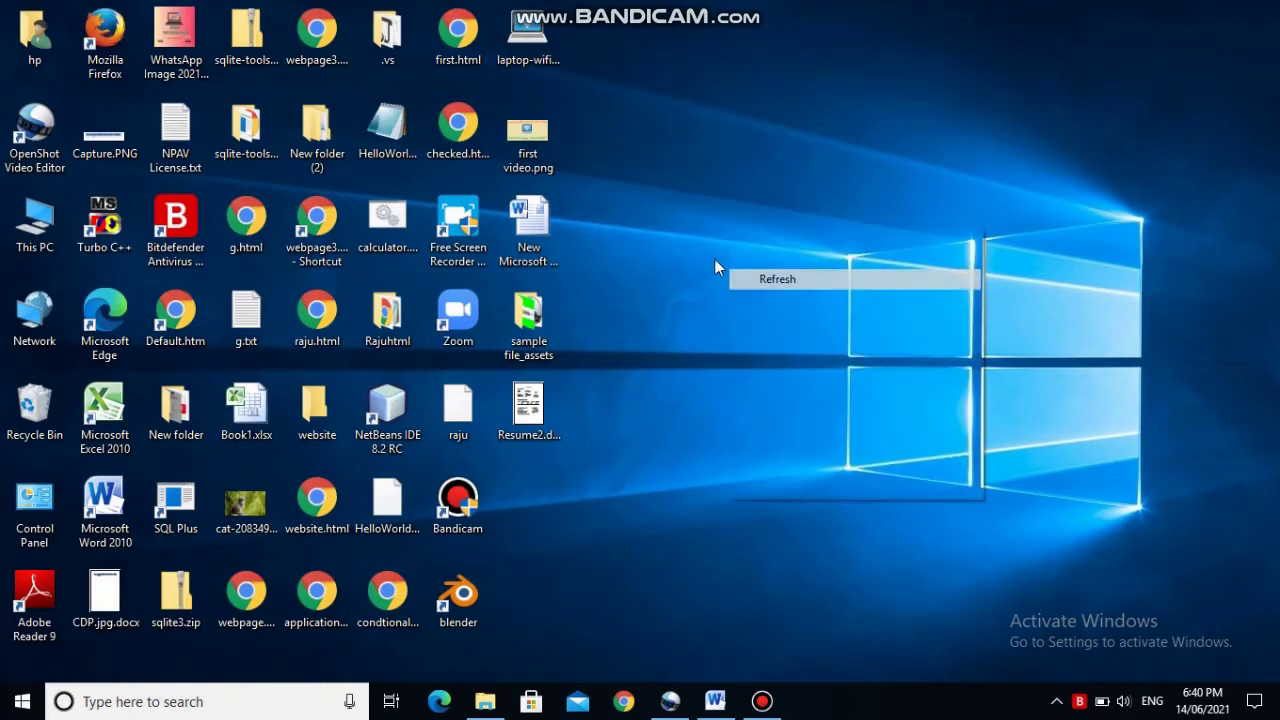
right_click(697, 217)
click(724, 270)
right_click(734, 237)
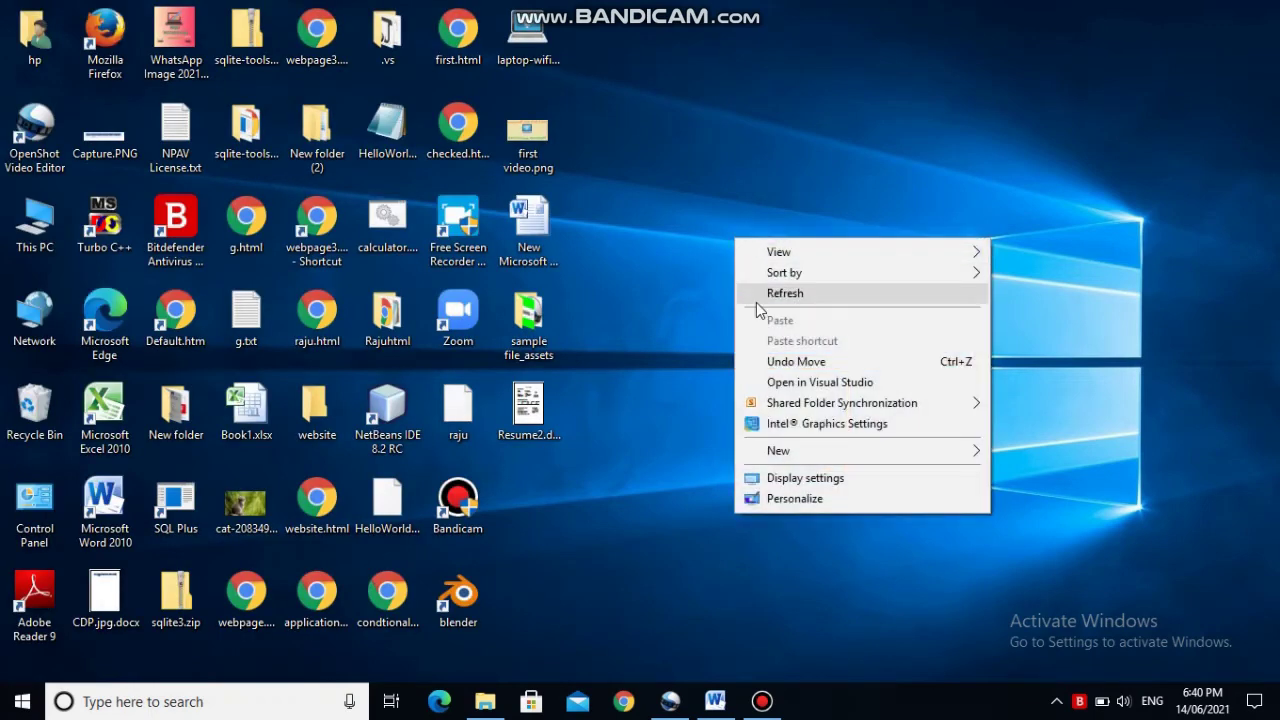
click(760, 295)
right_click(712, 235)
click(750, 290)
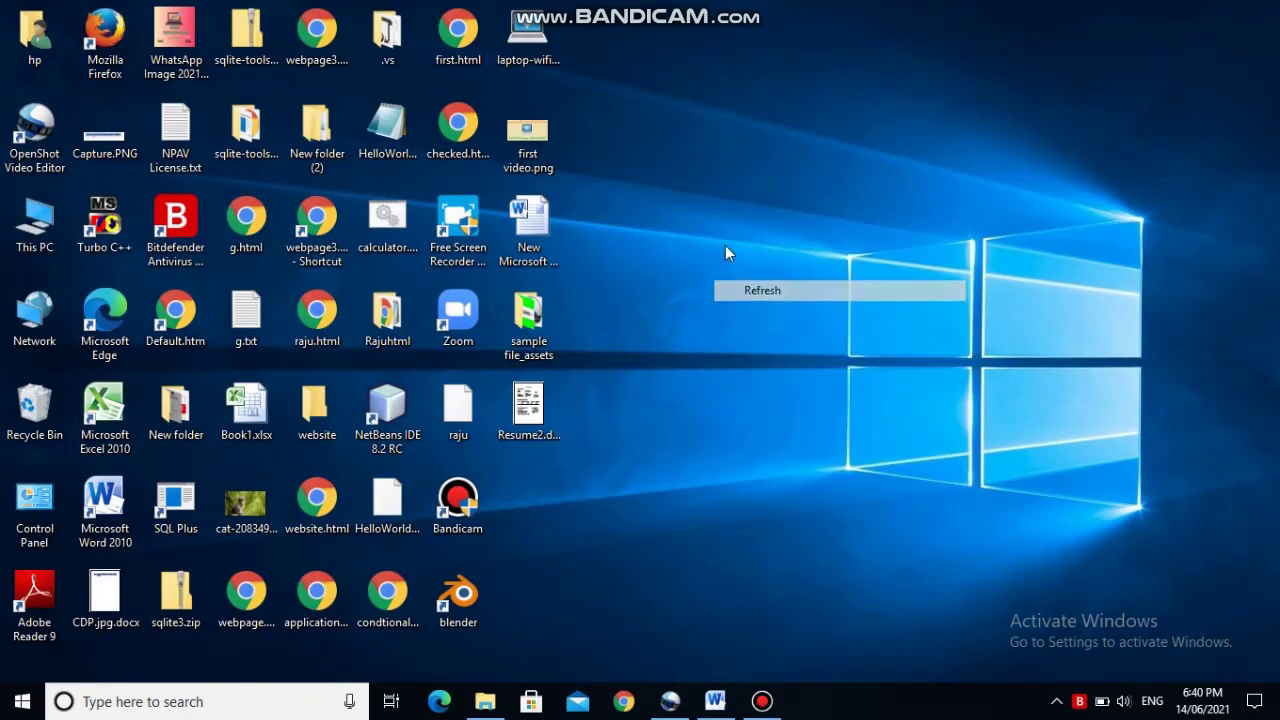
right_click(731, 242)
click(756, 291)
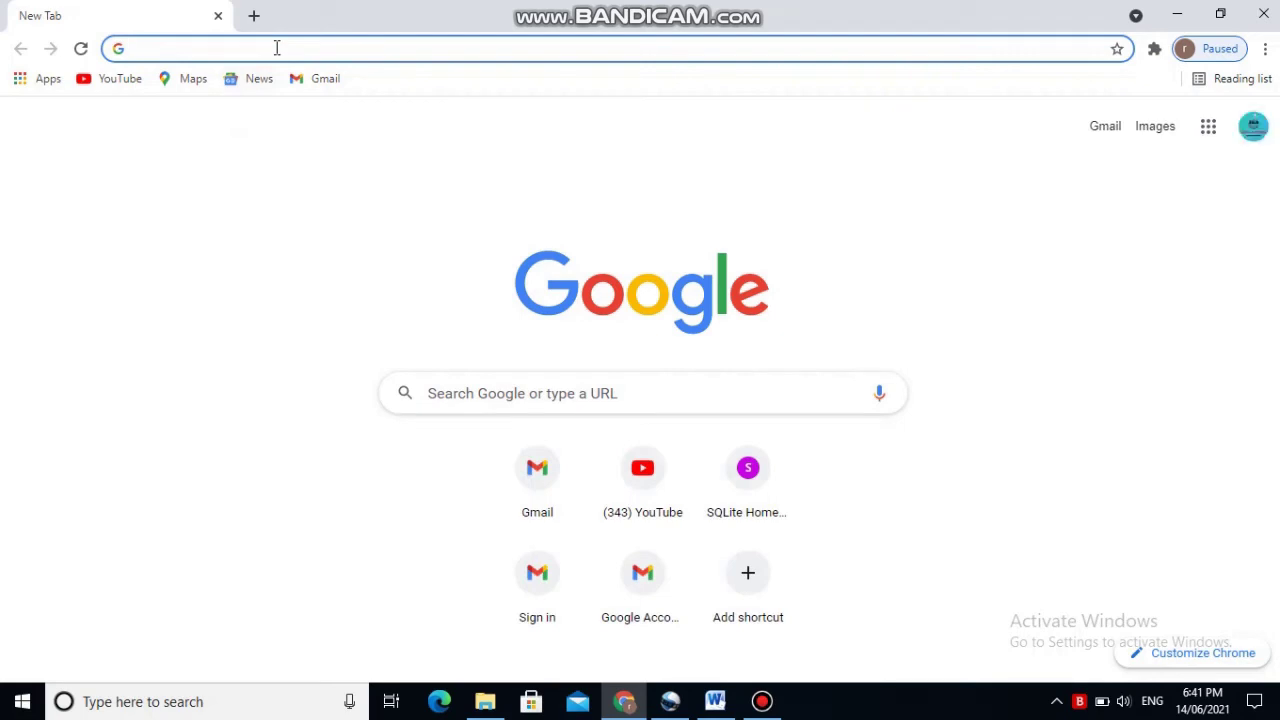
Step: Open the YouTube website in the browser and go to the signed-in account's own channel page
text(youtu)
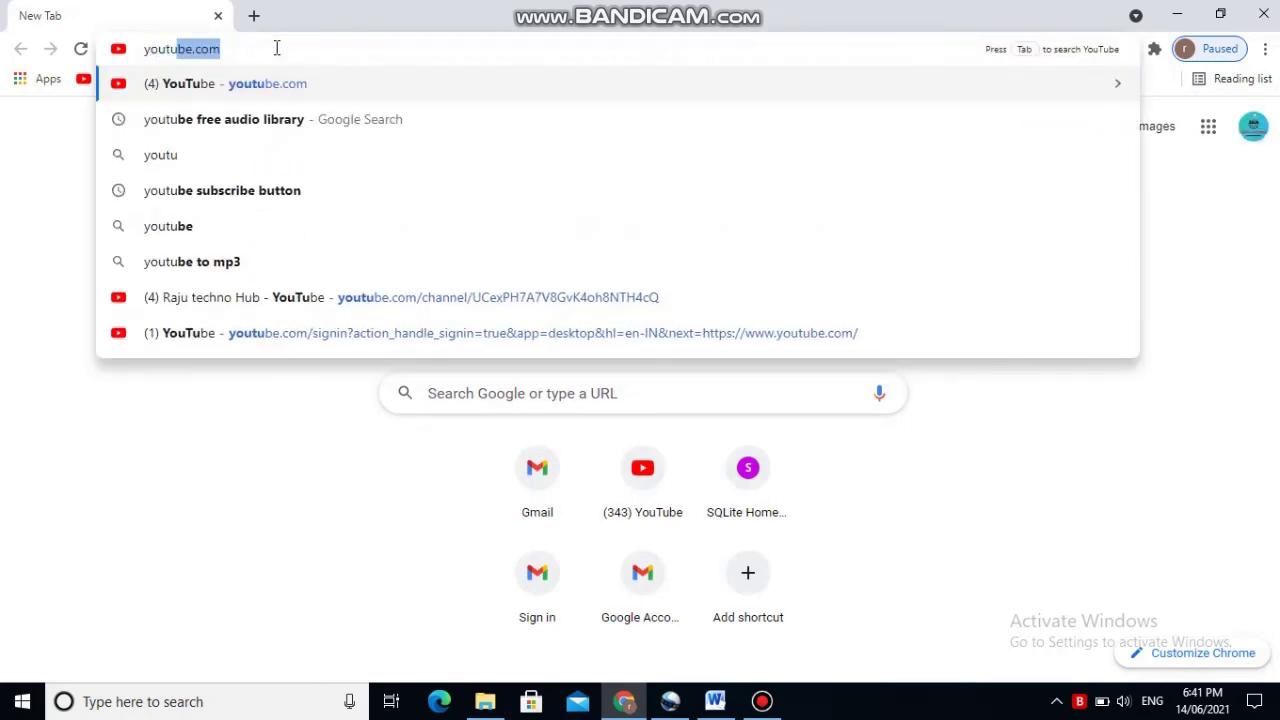
text(be)
key(Return)
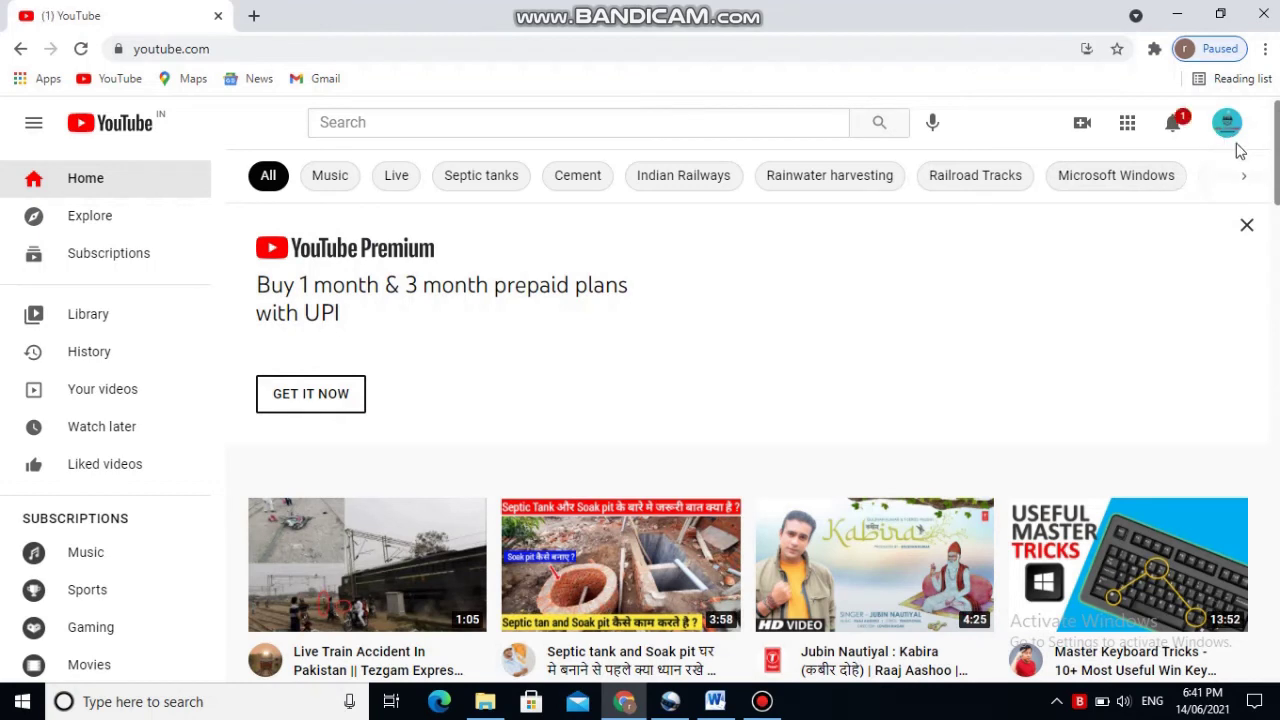
click(1236, 142)
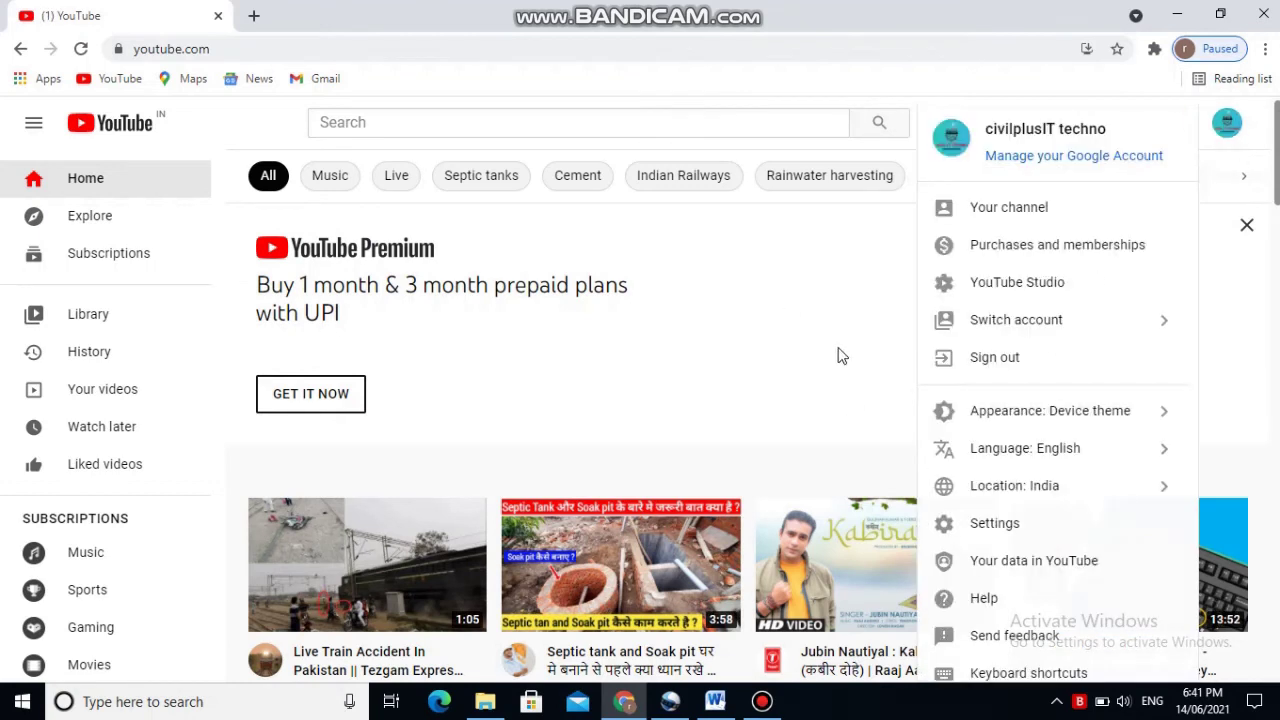
click(1009, 210)
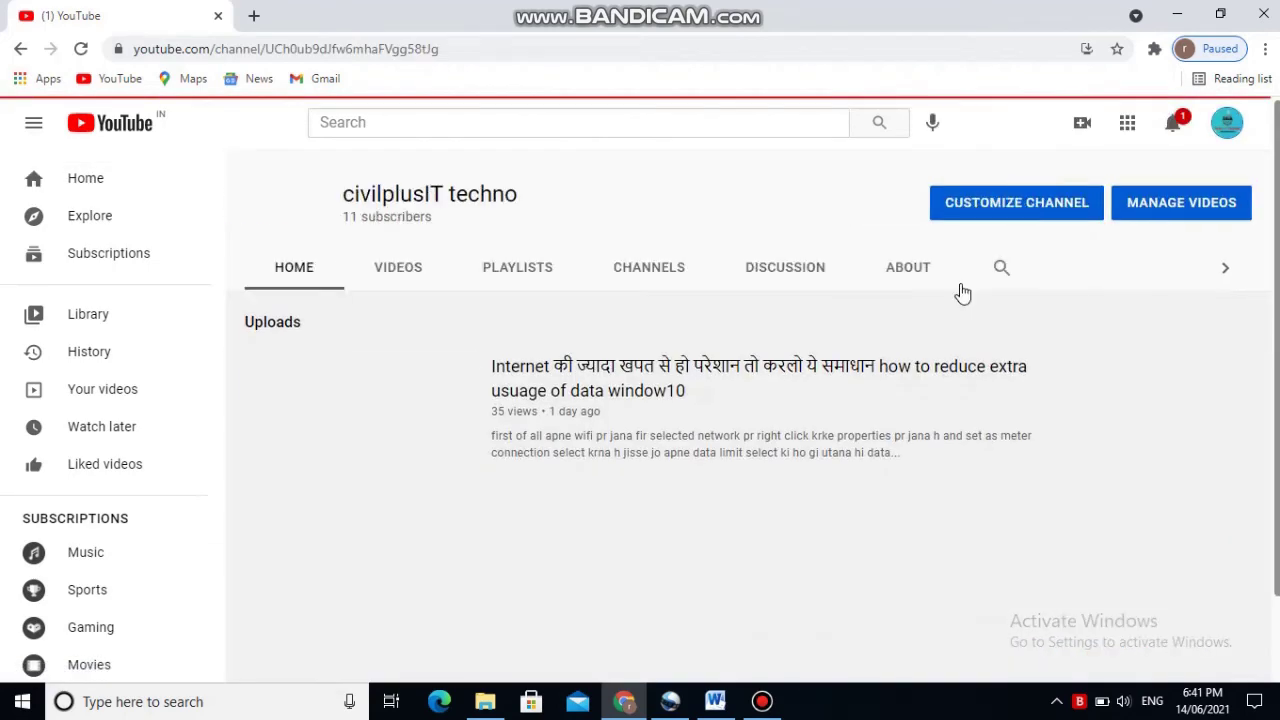
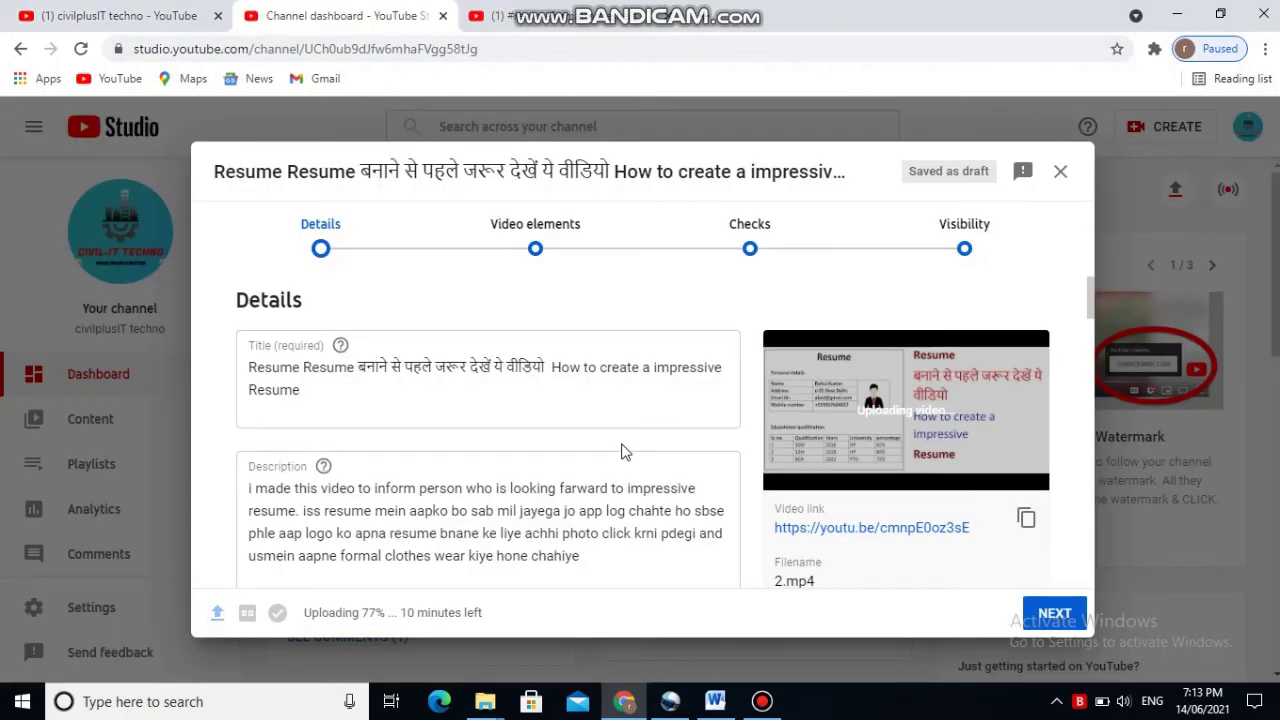
Step: Look through the uploaded video's details form, from title and description to the category, and return to the title
scroll(552, 430, down, 5)
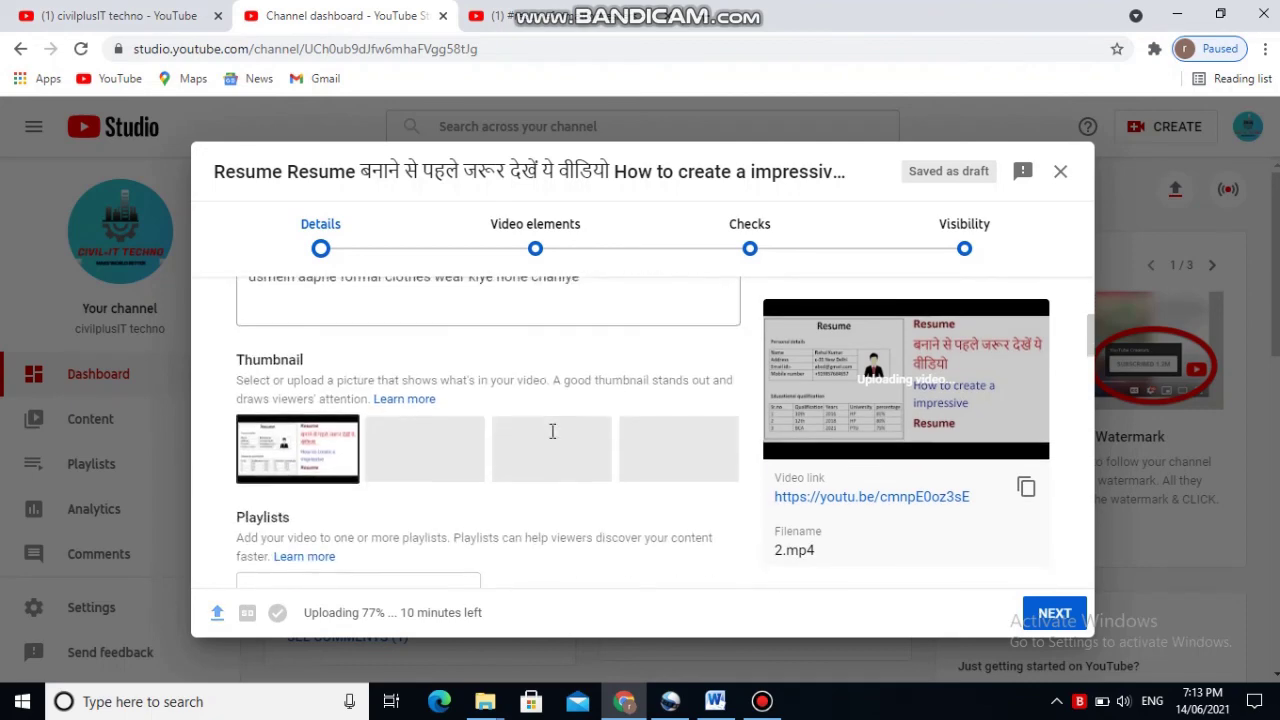
scroll(552, 430, down, 5)
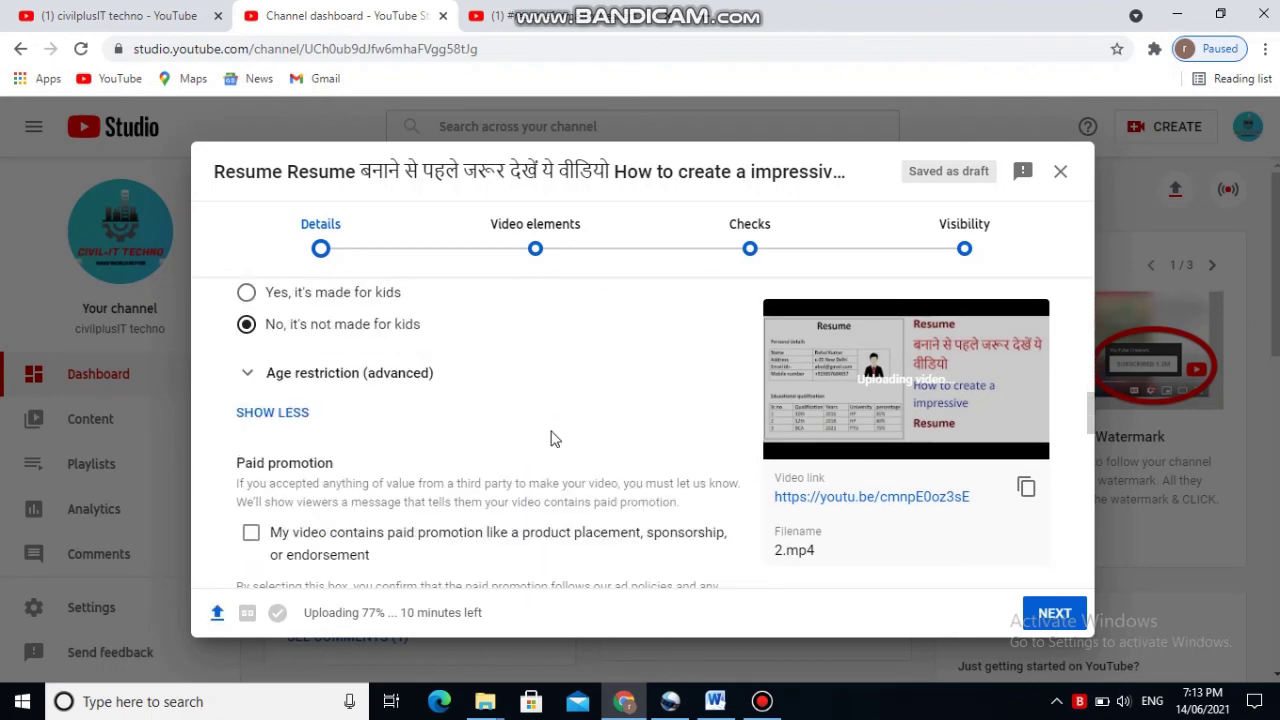
scroll(552, 438, down, 3)
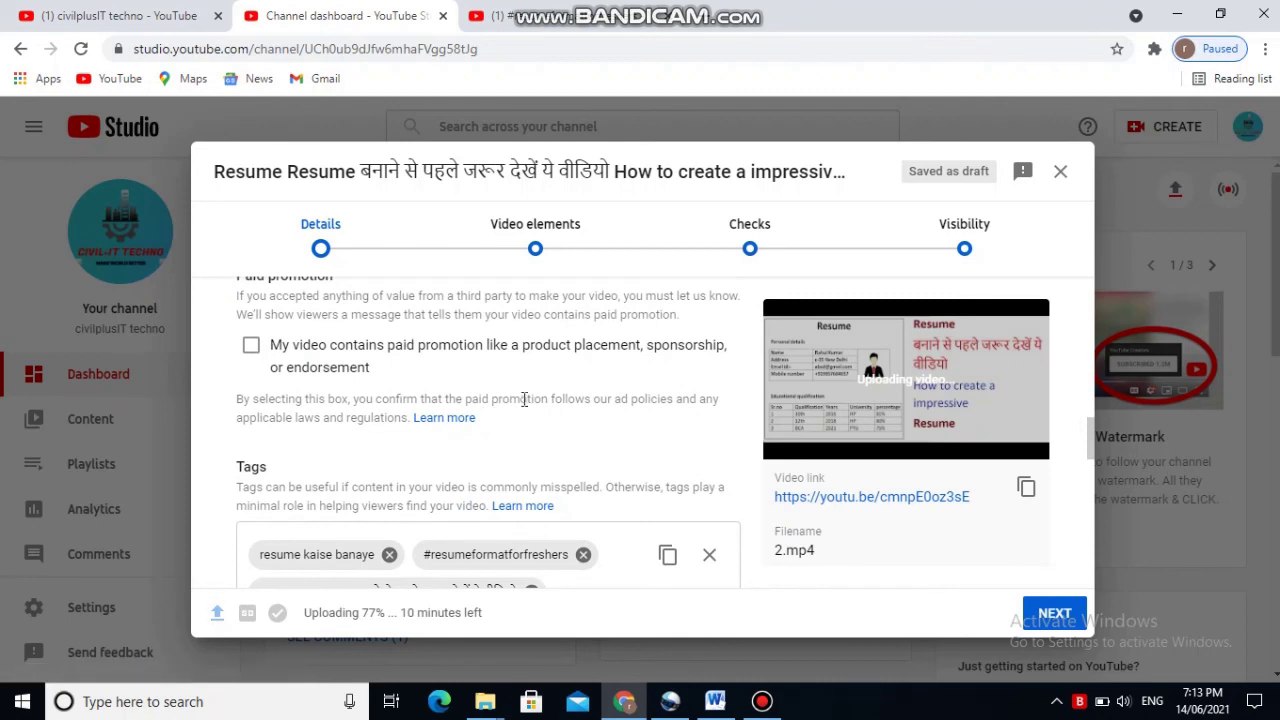
scroll(552, 395, down, 5)
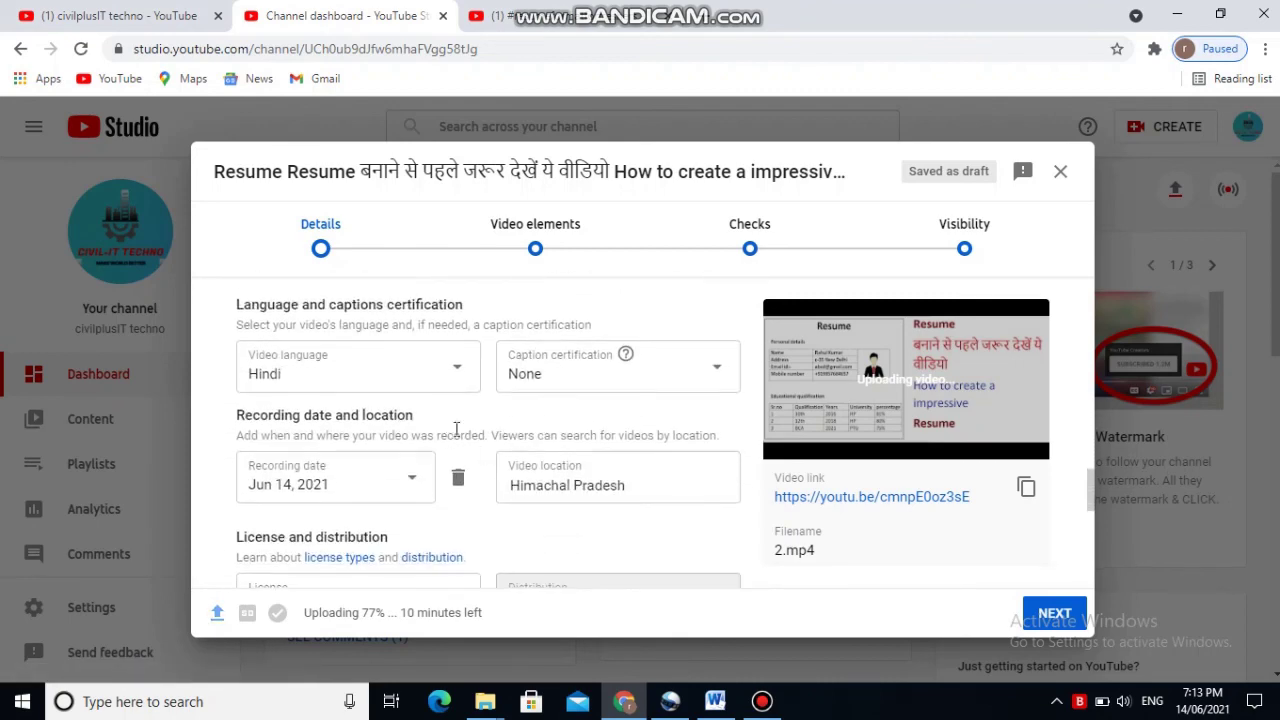
scroll(520, 465, down, 8)
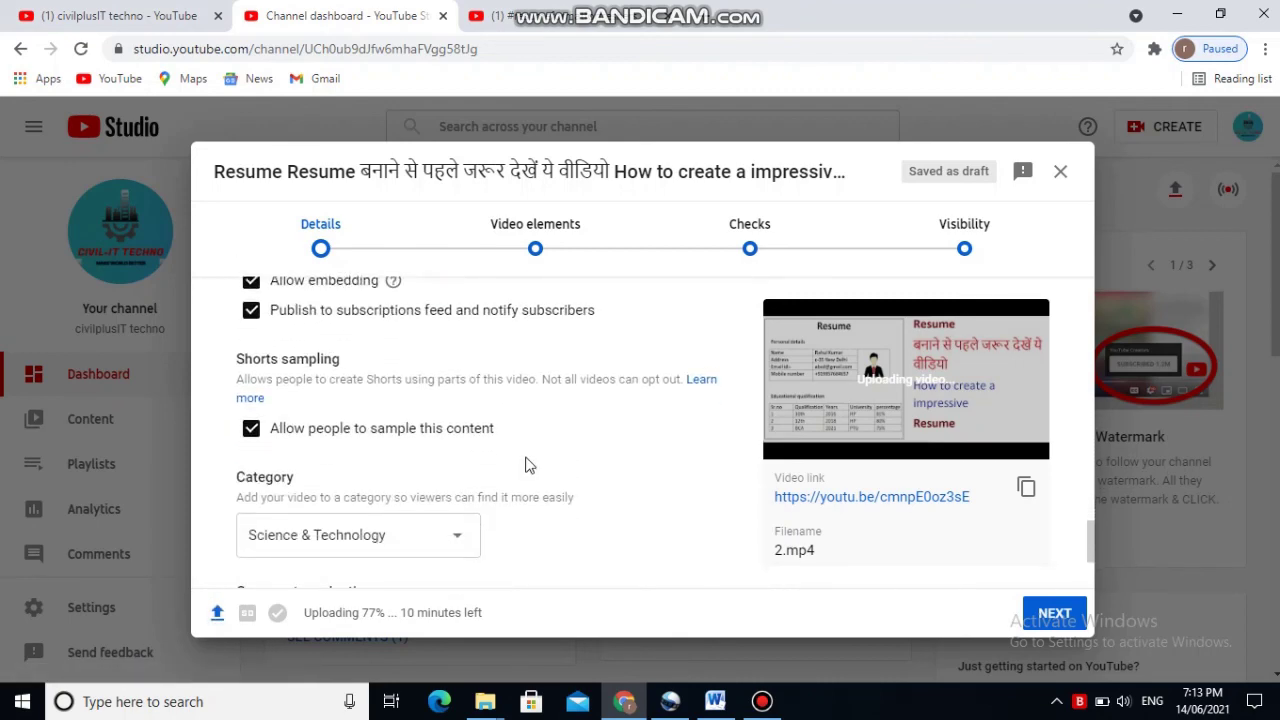
scroll(490, 505, up, 15)
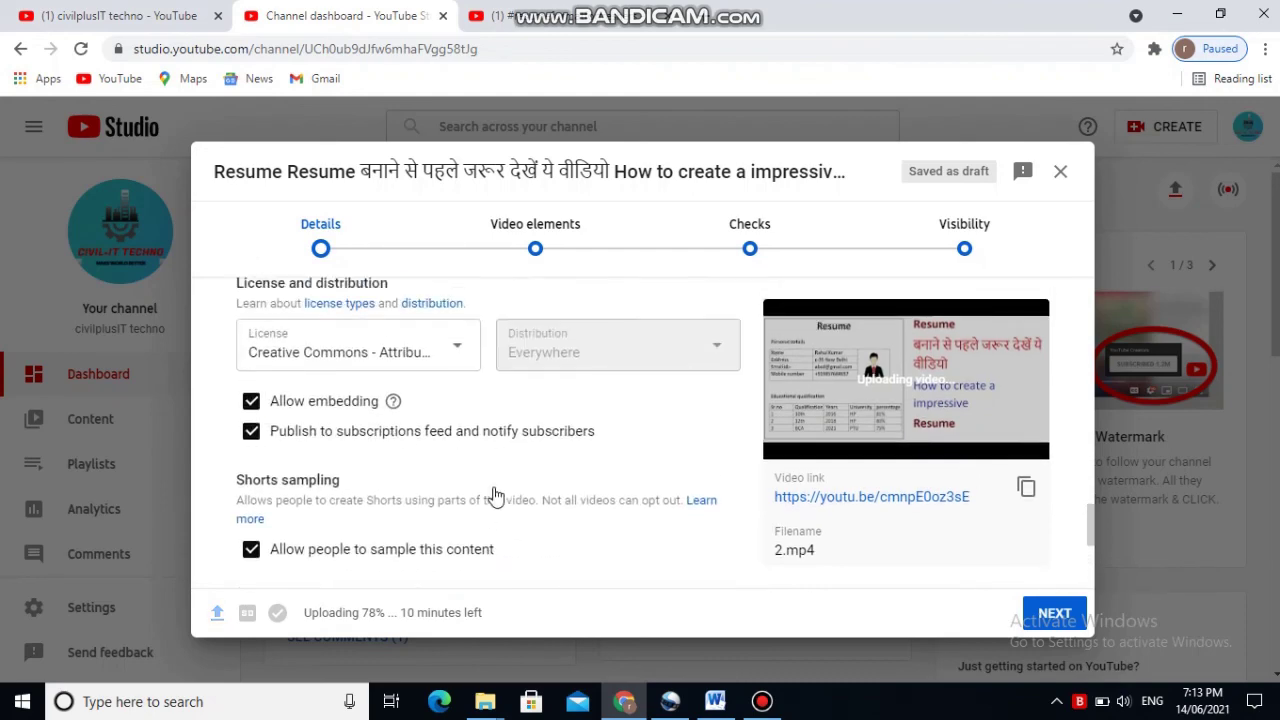
scroll(509, 480, up, 10)
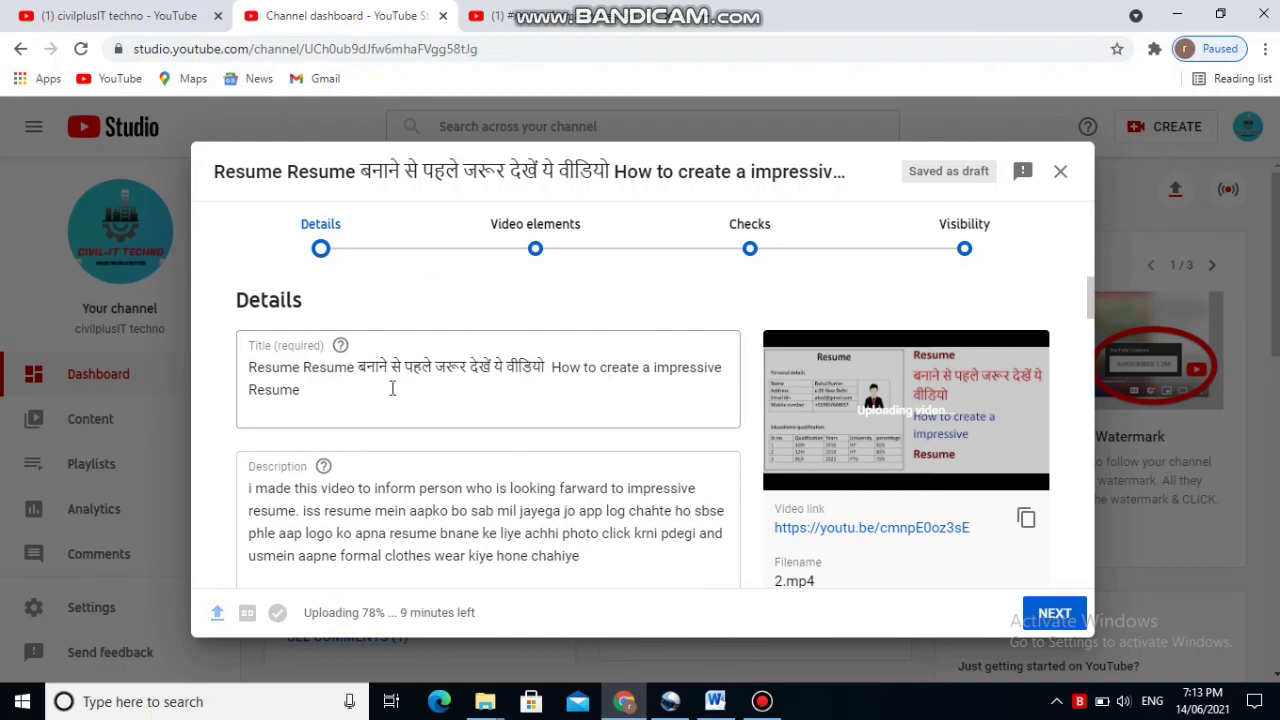
Step: Remove the duplicated first word "Resume" from the video's title
click(300, 368)
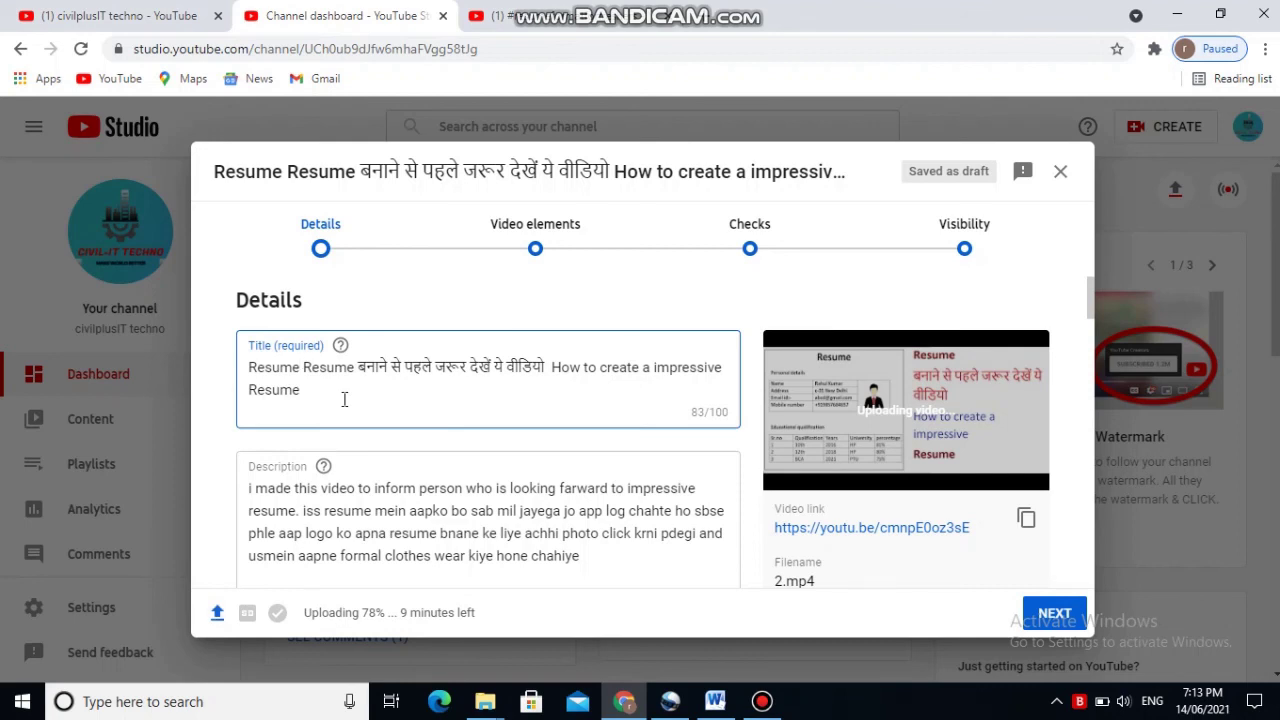
key(BackSpace)
key(BackSpace)
key(BackSpace)
key(BackSpace)
key(BackSpace)
key(BackSpace)
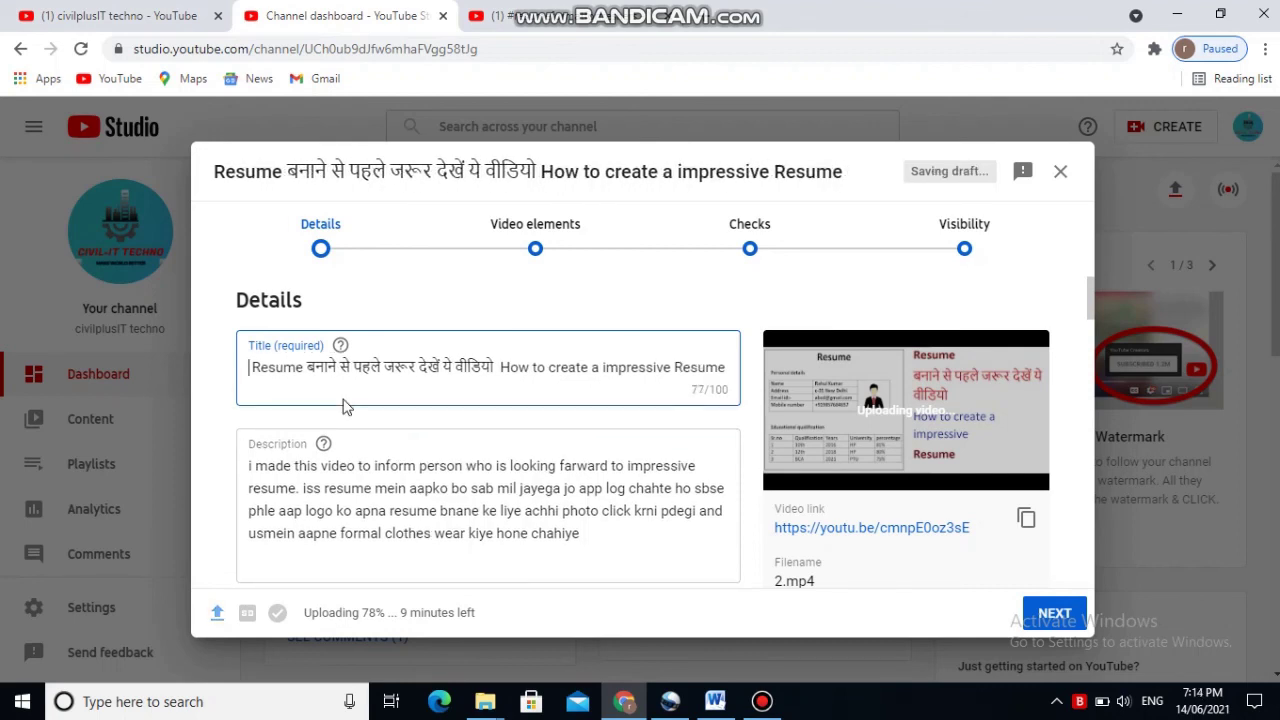
Step: Review the video's description, thumbnail, playlist, audience, paid promotion and tags entries
scroll(540, 430, down, 1)
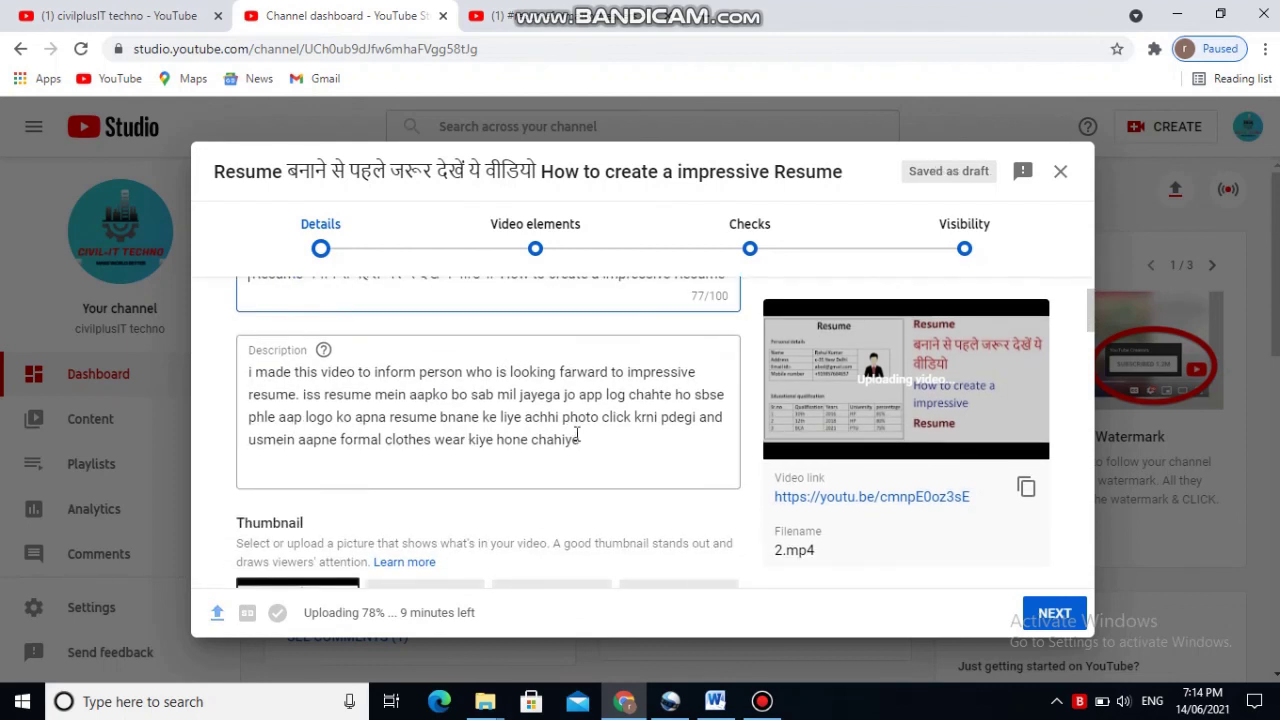
scroll(577, 433, down, 2)
scroll(573, 431, up, 2)
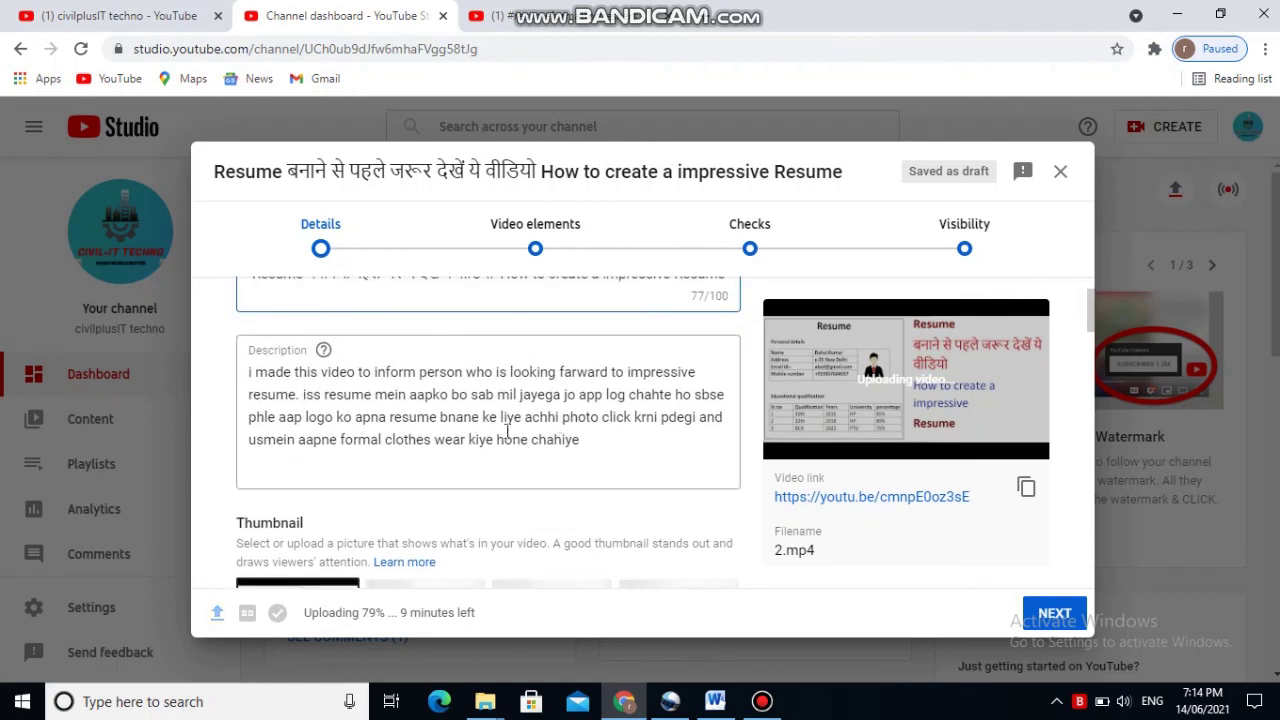
scroll(523, 423, down, 1)
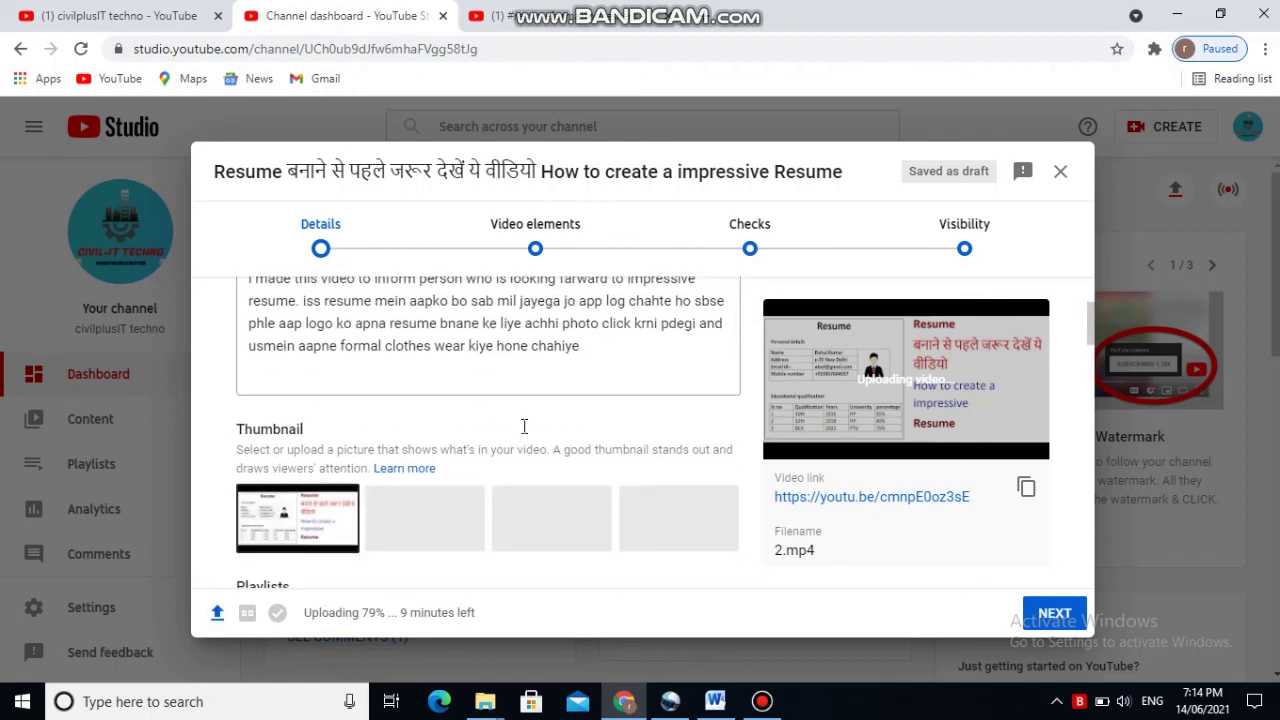
click(593, 360)
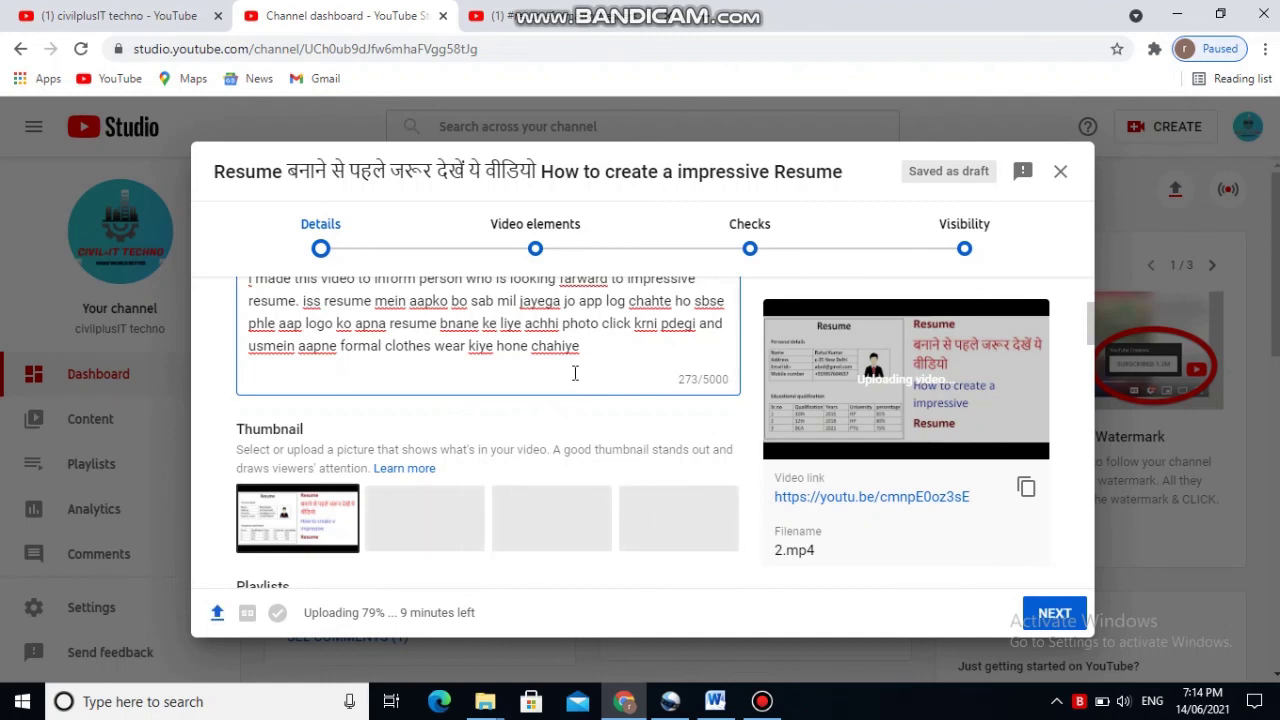
scroll(575, 375, down, 3)
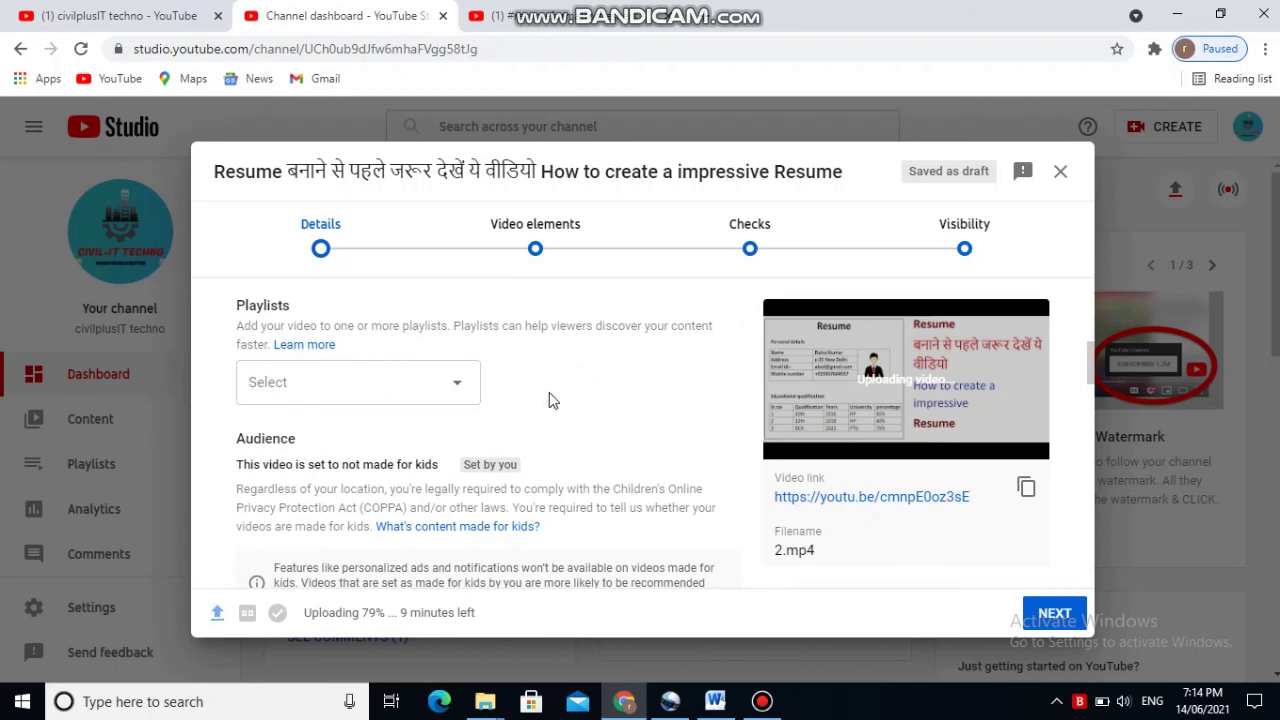
scroll(551, 429, down, 6)
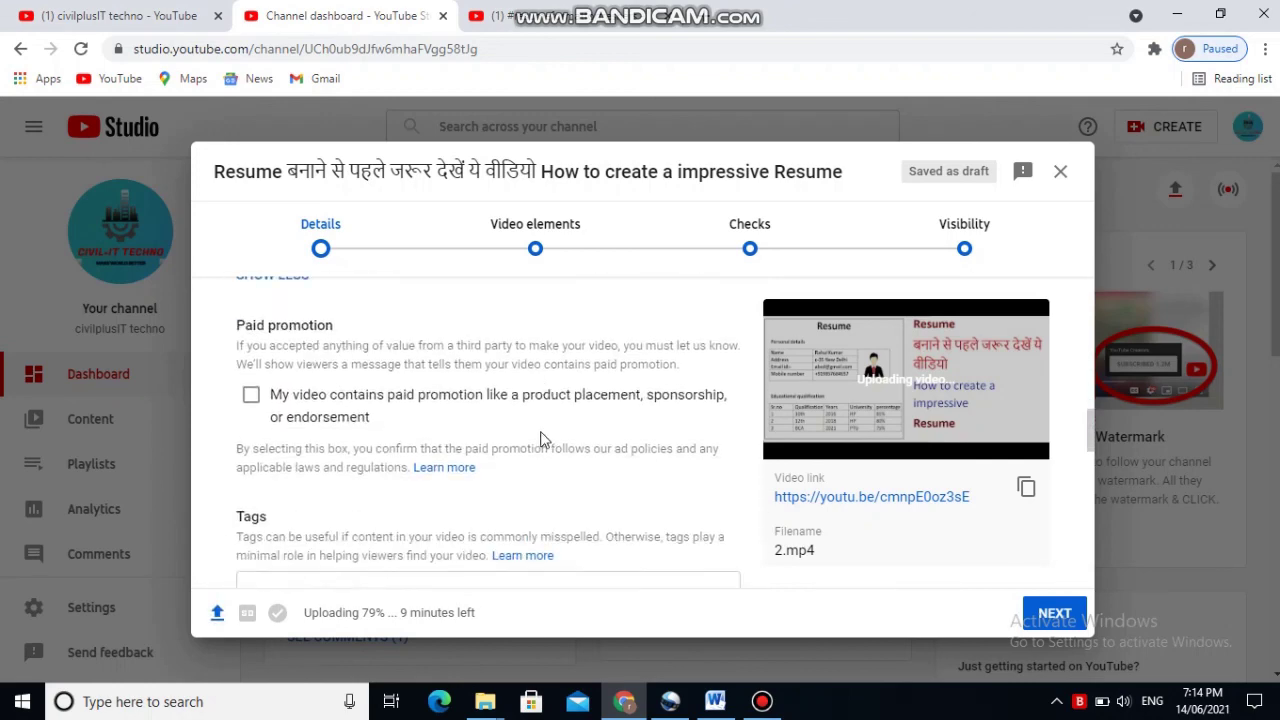
scroll(545, 442, down, 3)
scroll(430, 440, up, 1)
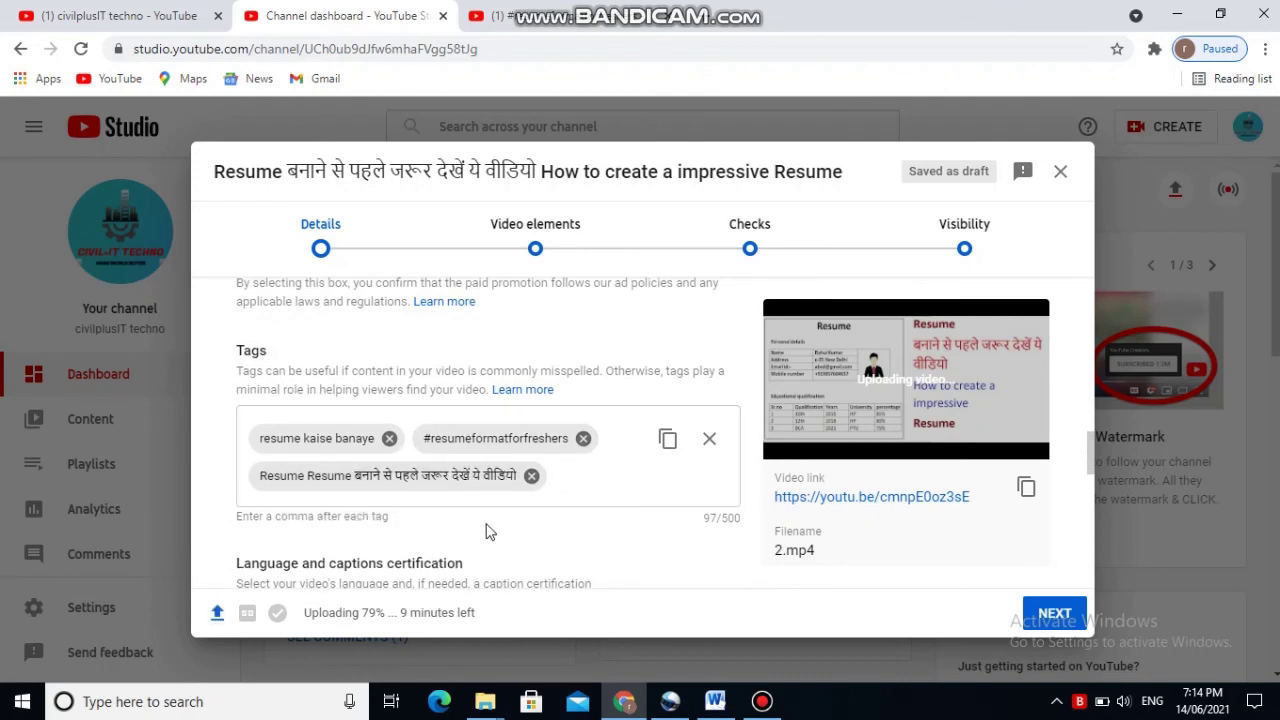
Step: Check the video's language, recording date and location, license, Shorts sampling, category and comment settings
scroll(486, 532, down, 2)
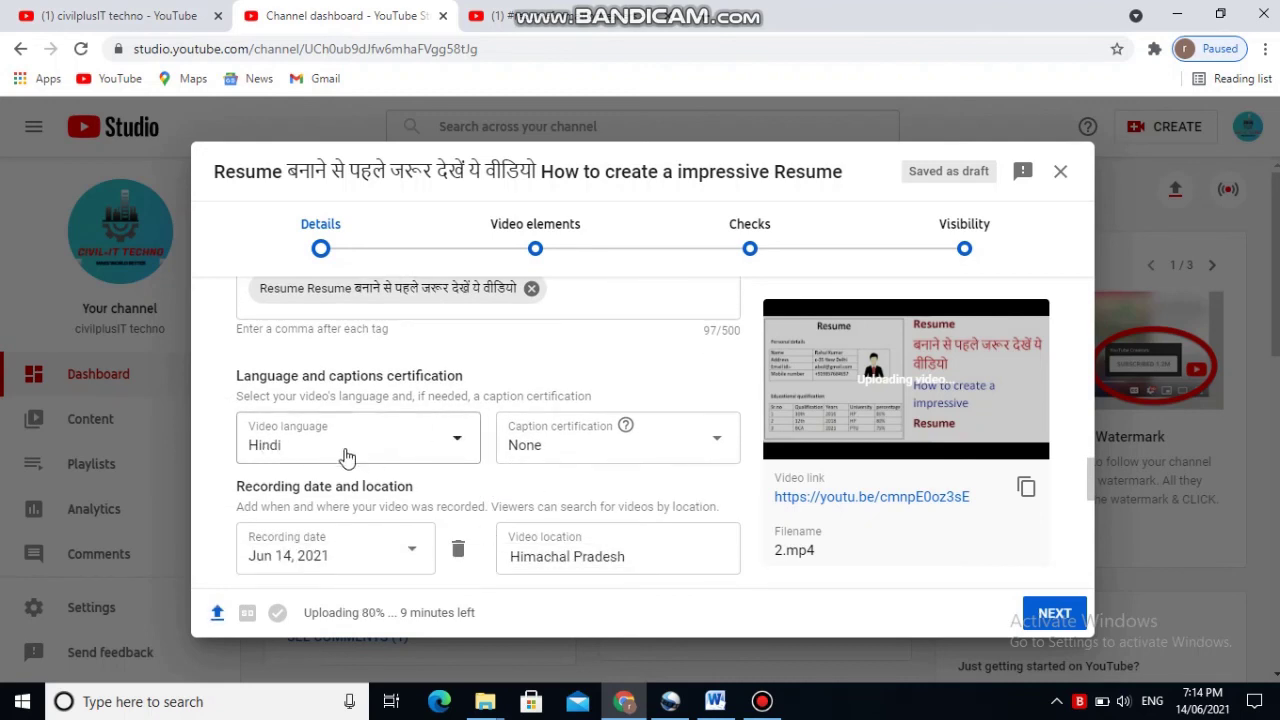
scroll(513, 431, down, 1)
scroll(513, 431, down, 1)
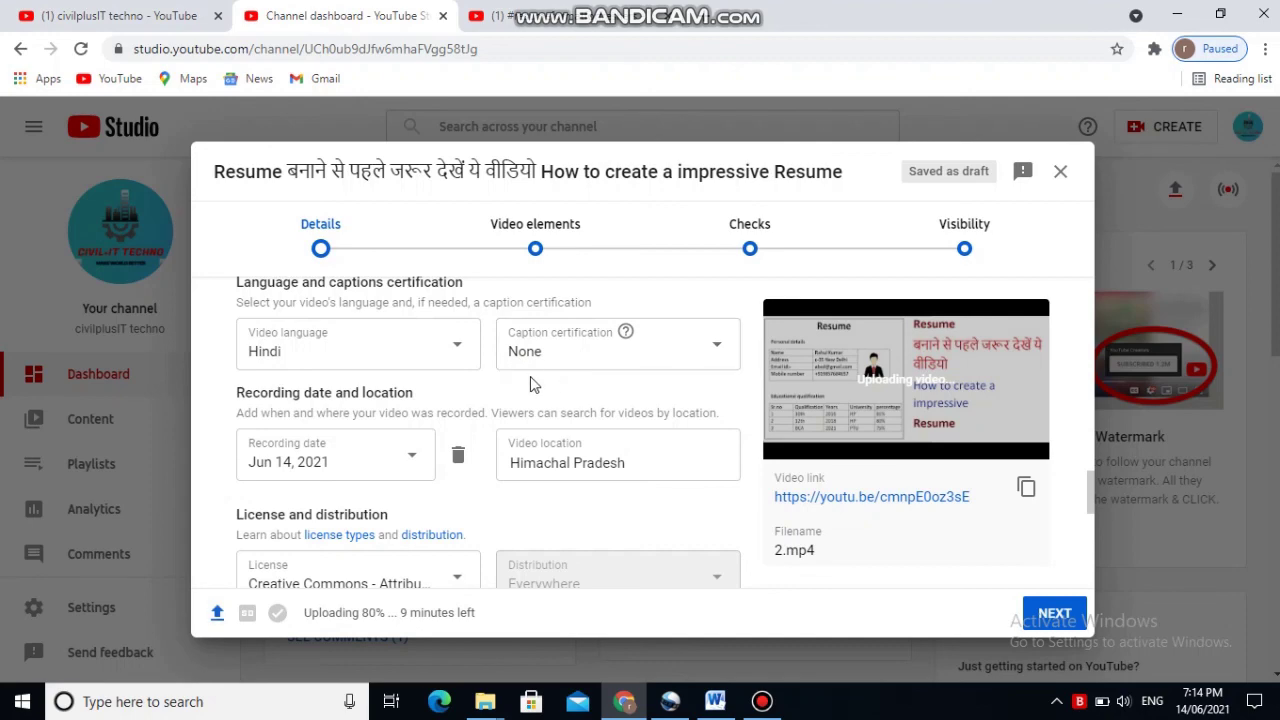
scroll(450, 500, down, 2)
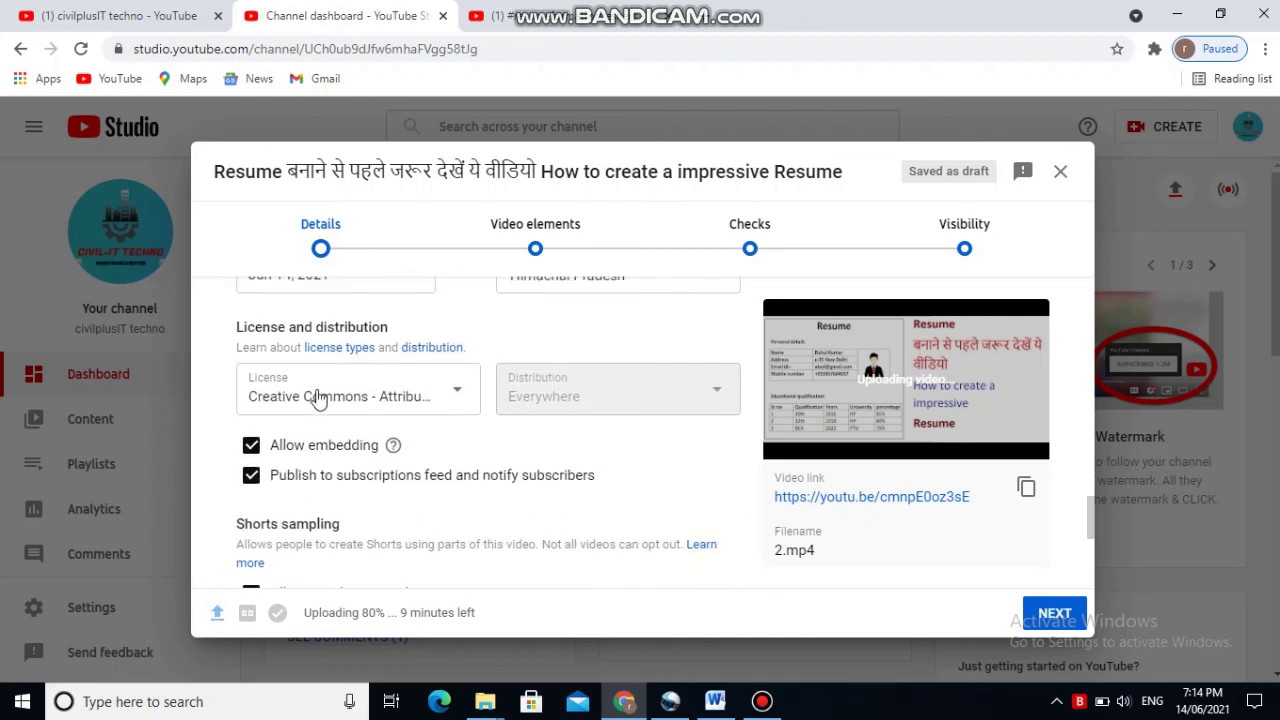
scroll(338, 418, up, 2)
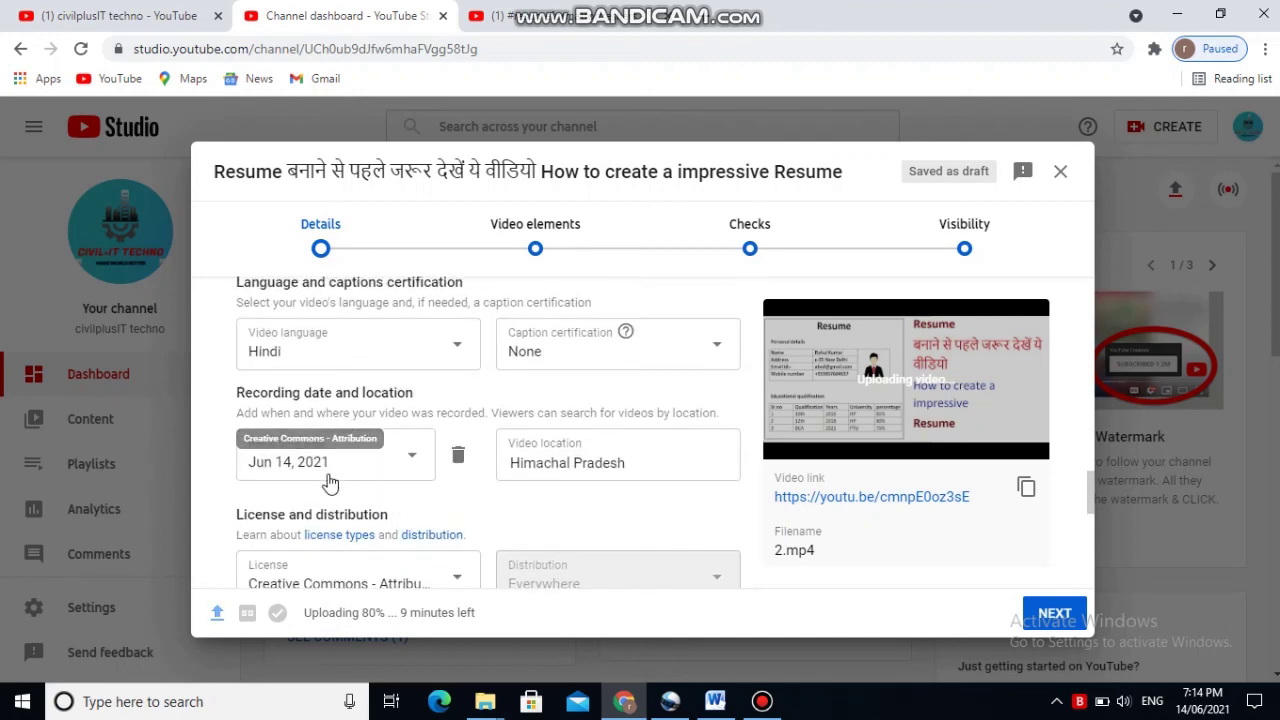
scroll(397, 528, down, 2)
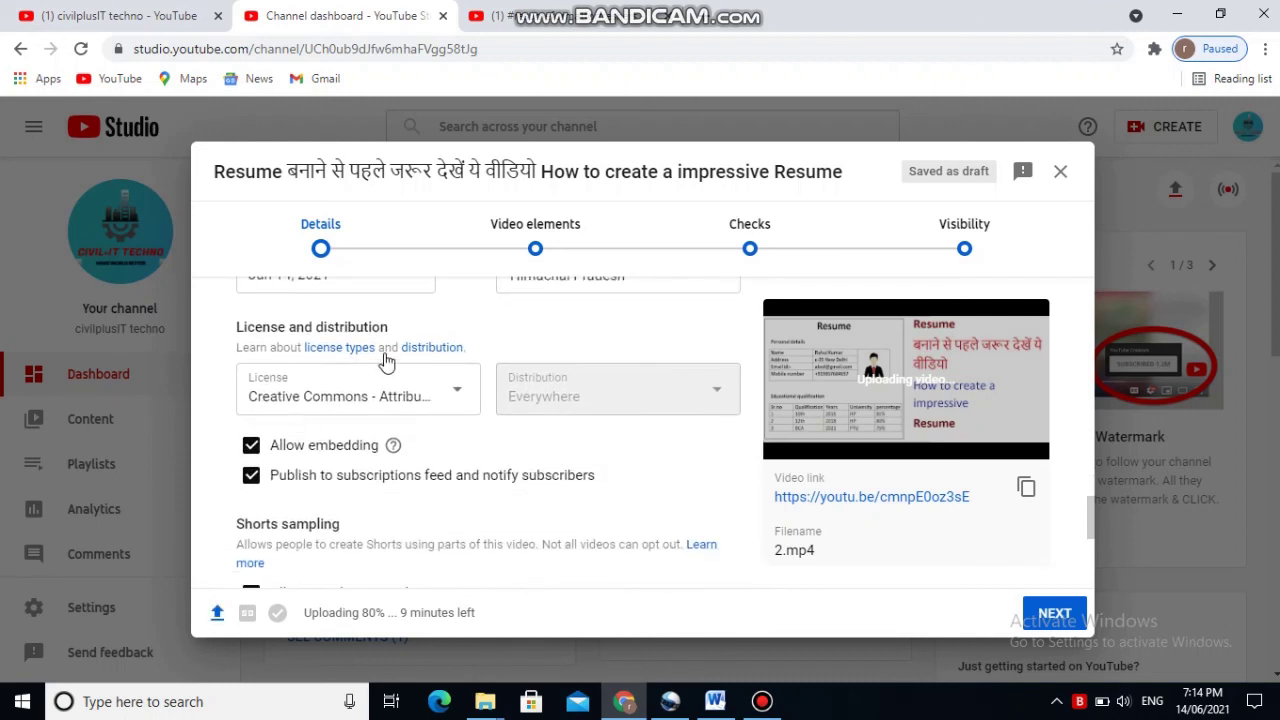
scroll(557, 326, up, 1)
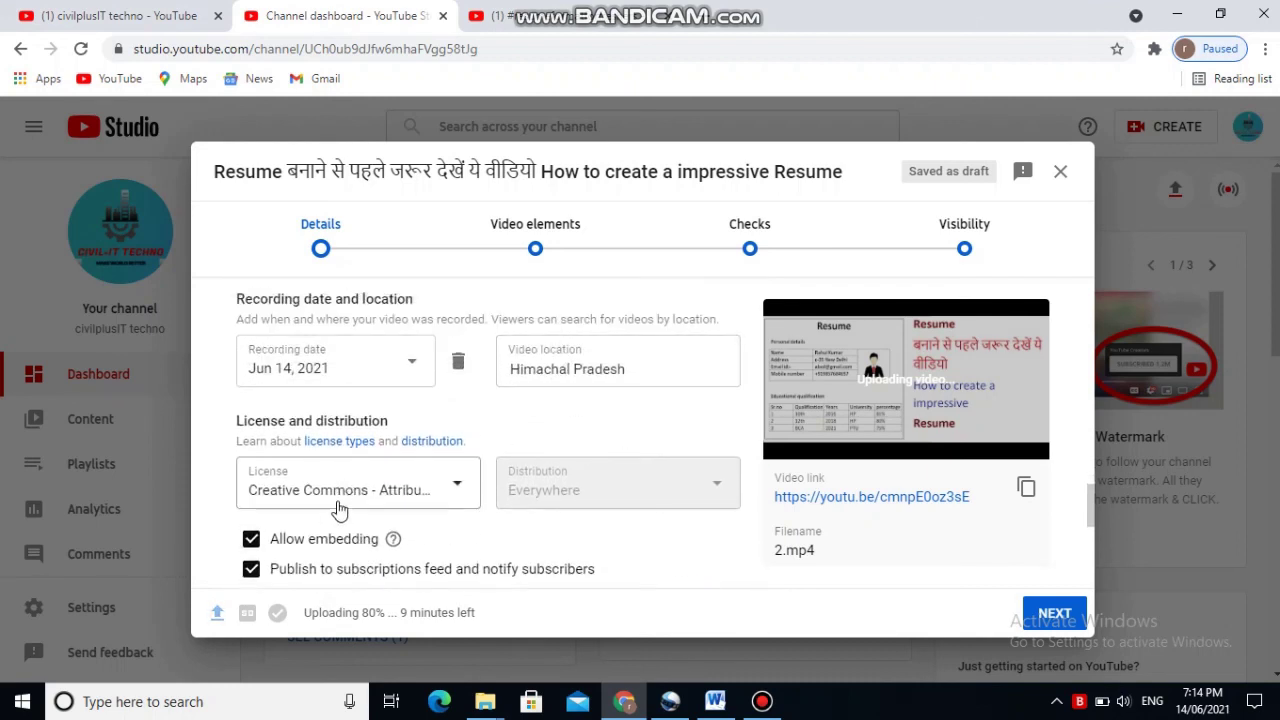
scroll(417, 503, down, 1)
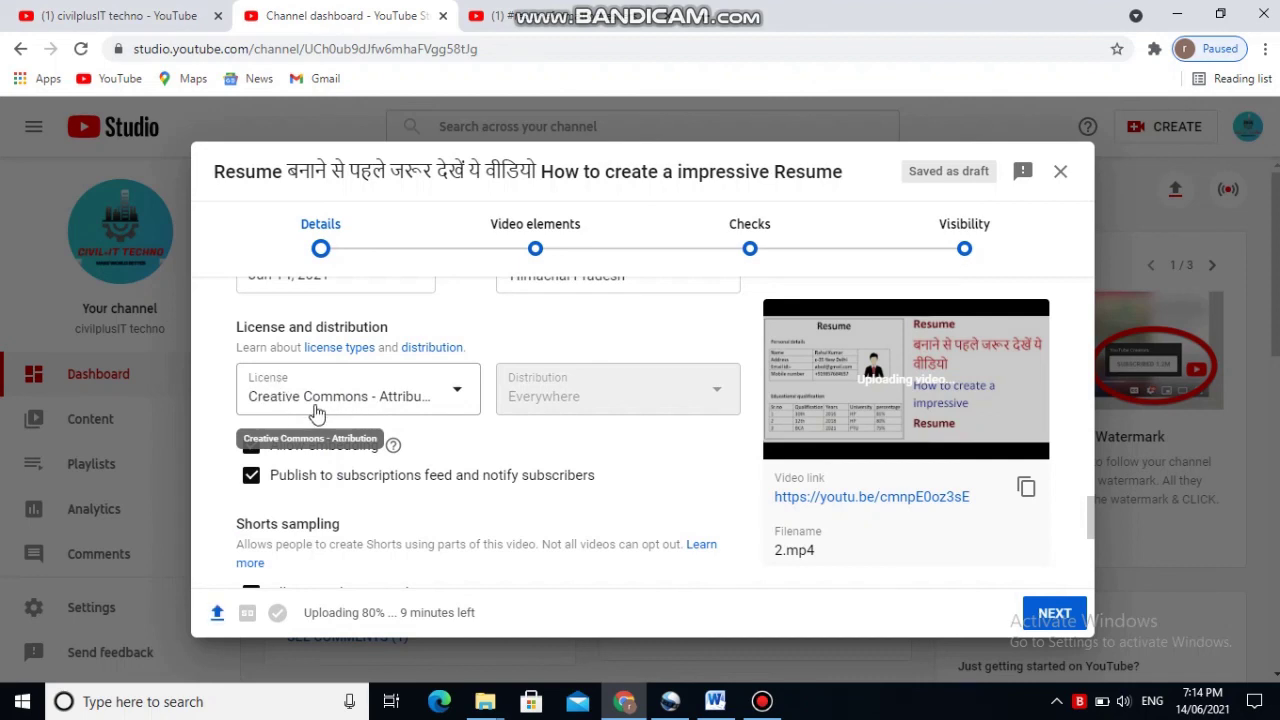
scroll(430, 470, down, 1)
scroll(430, 470, down, 3)
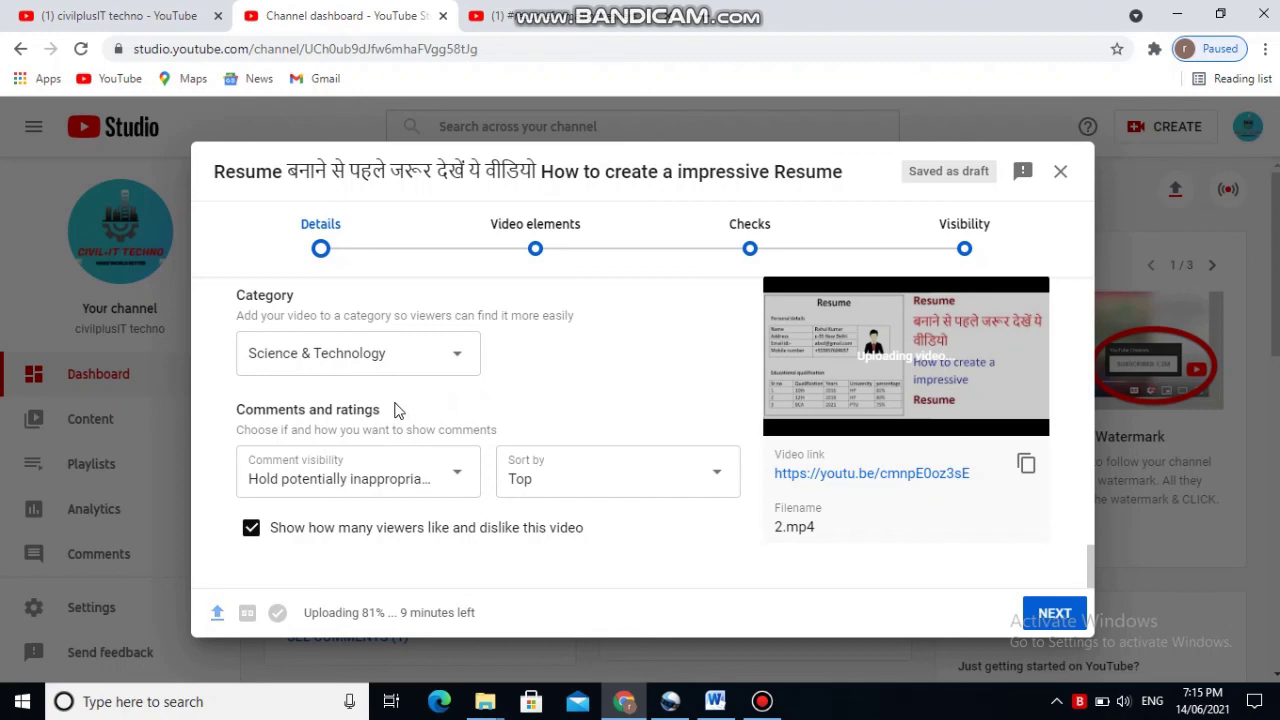
scroll(470, 520, up, 6)
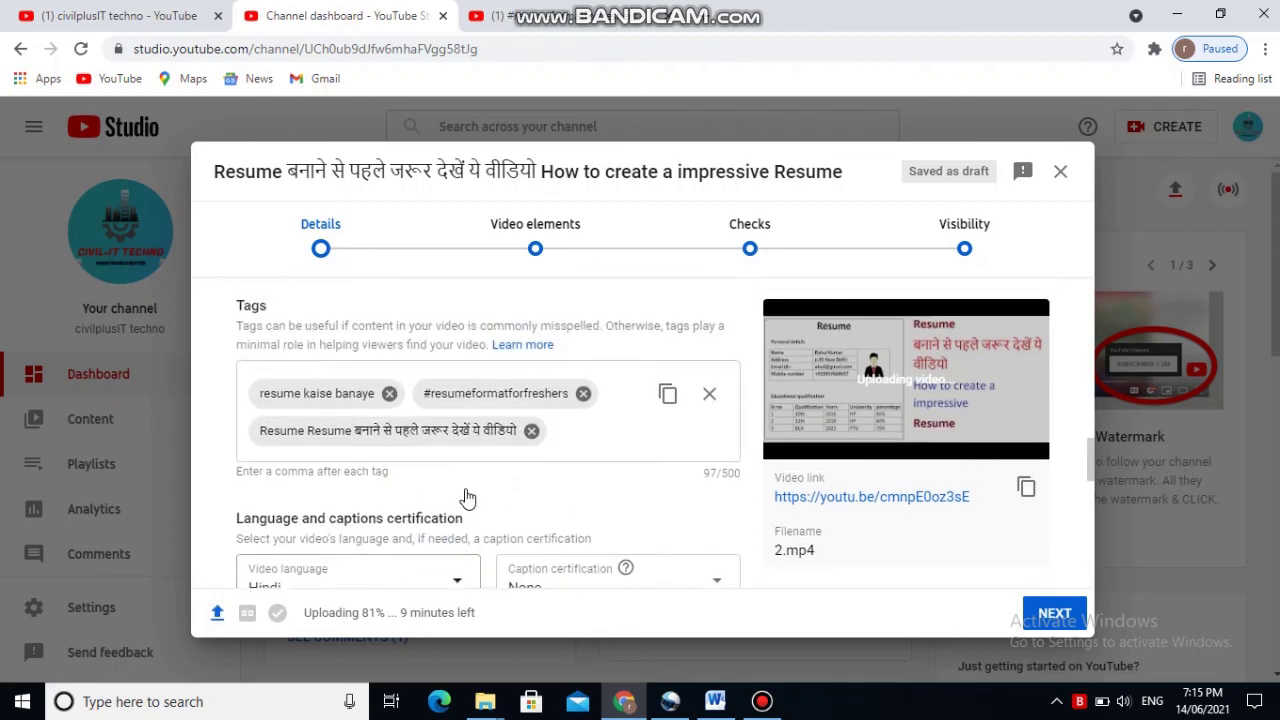
Step: Look over the video elements, checks and visibility stages of the upload, then return to the video's details
scroll(467, 497, up, 8)
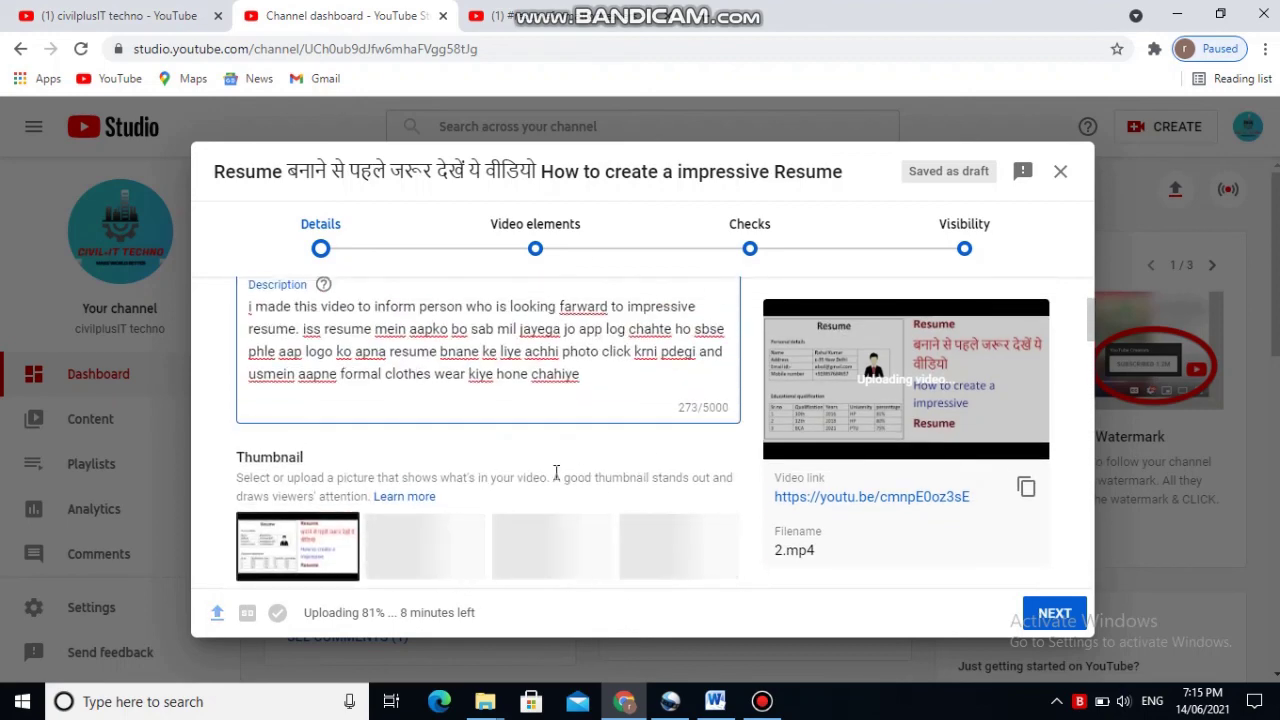
scroll(557, 471, up, 3)
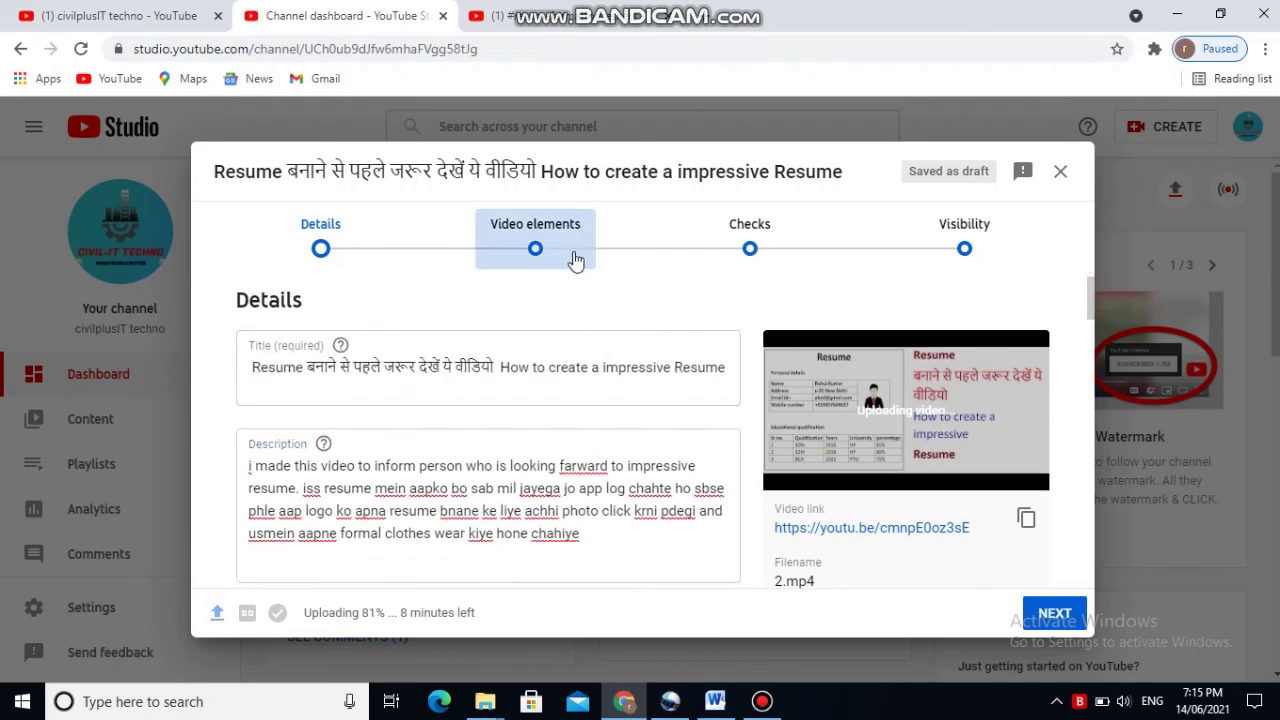
click(575, 260)
click(757, 241)
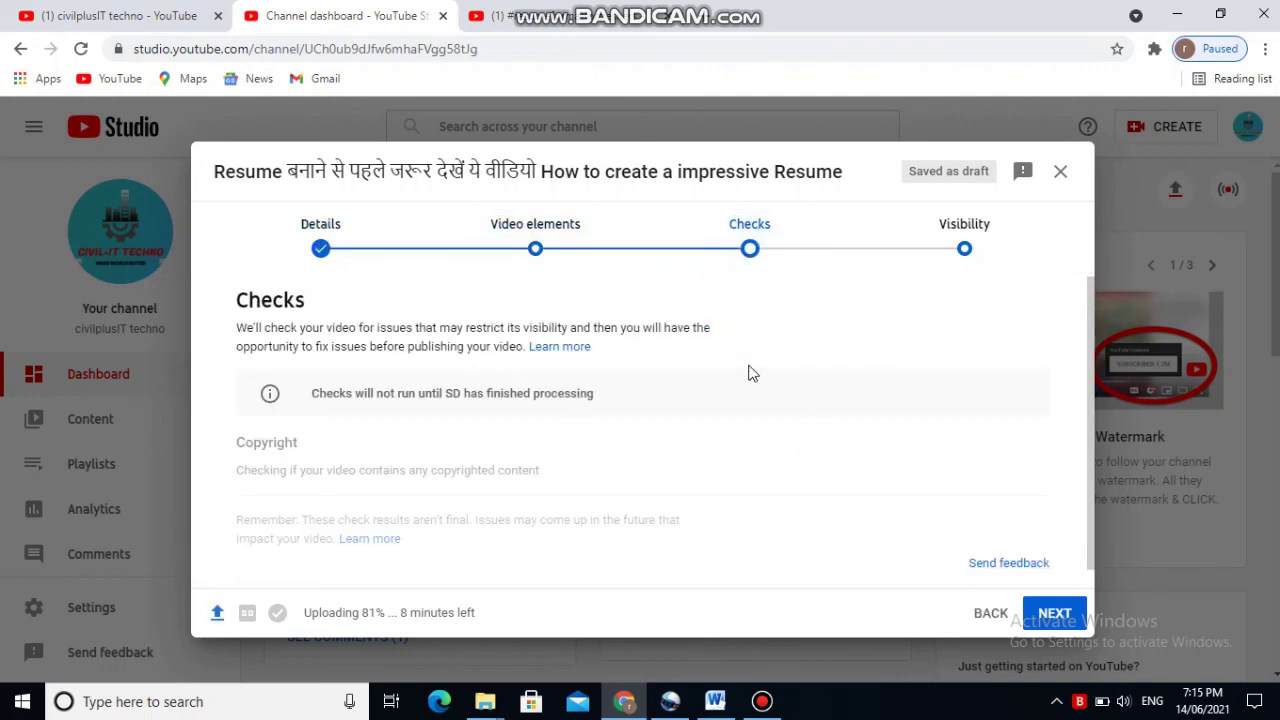
click(962, 248)
click(748, 250)
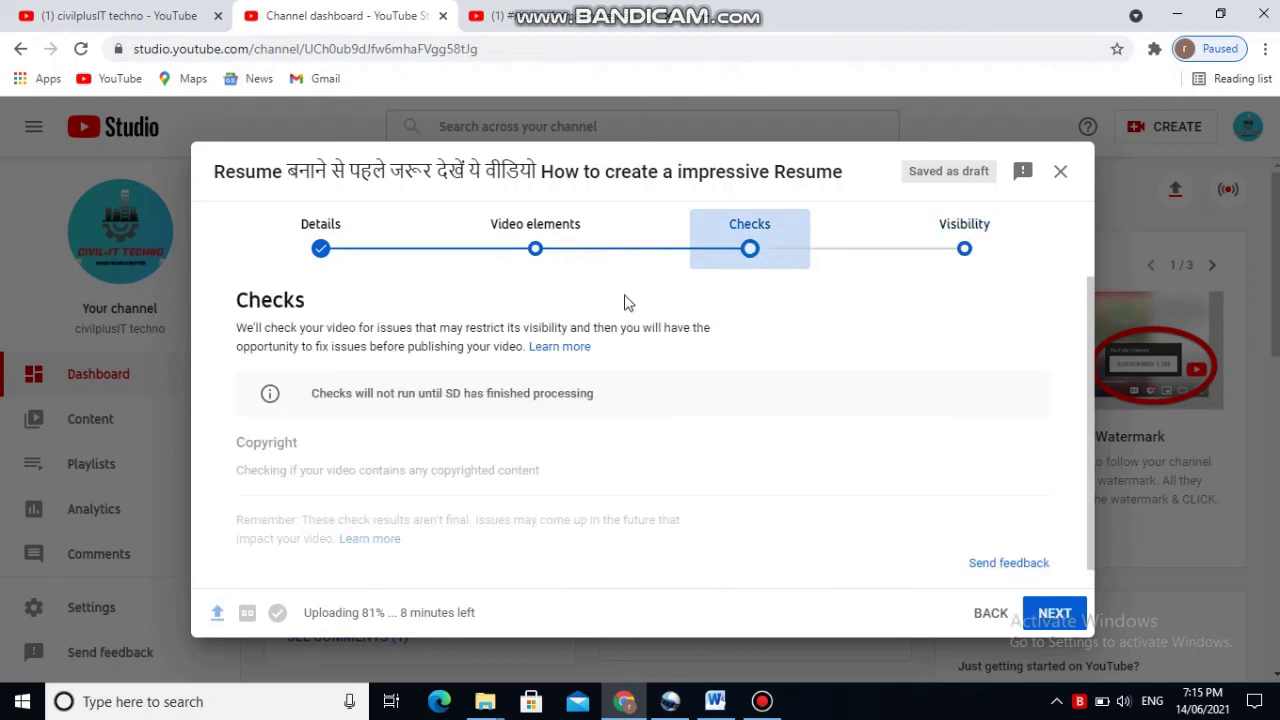
click(572, 255)
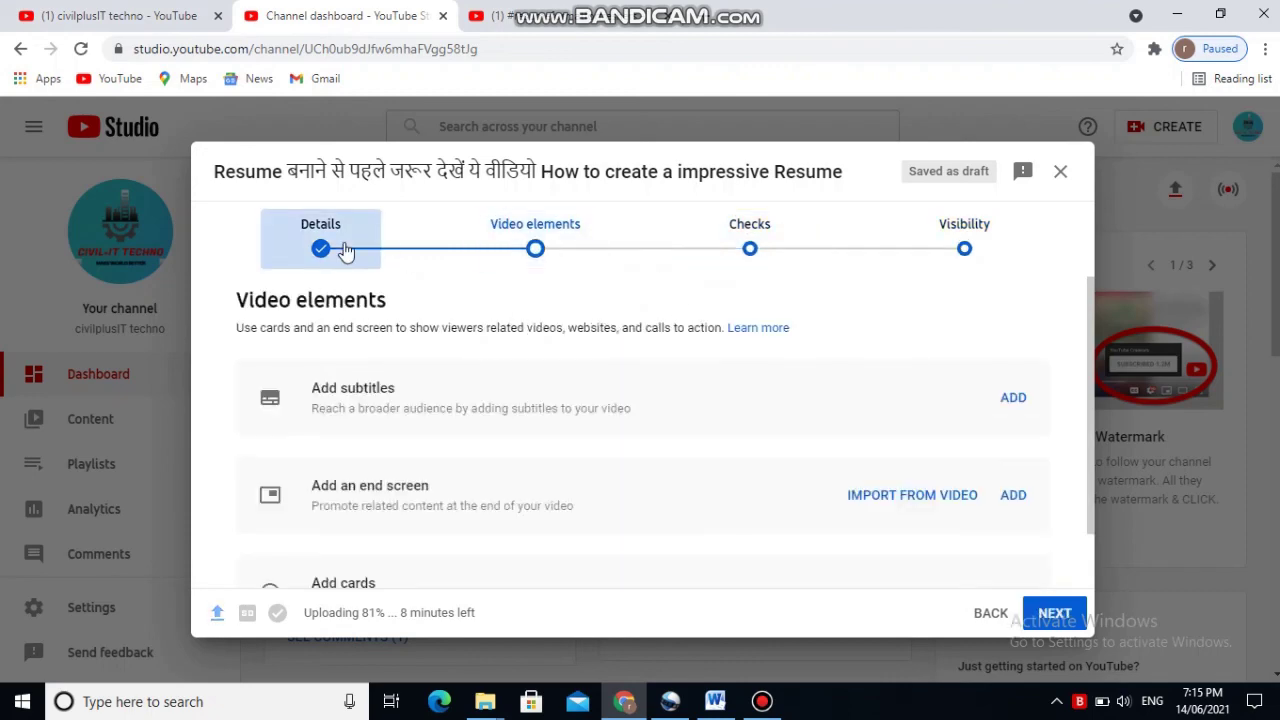
click(343, 251)
Step: Advance the upload from its details through the video elements and checks stages to the visibility settings
click(531, 249)
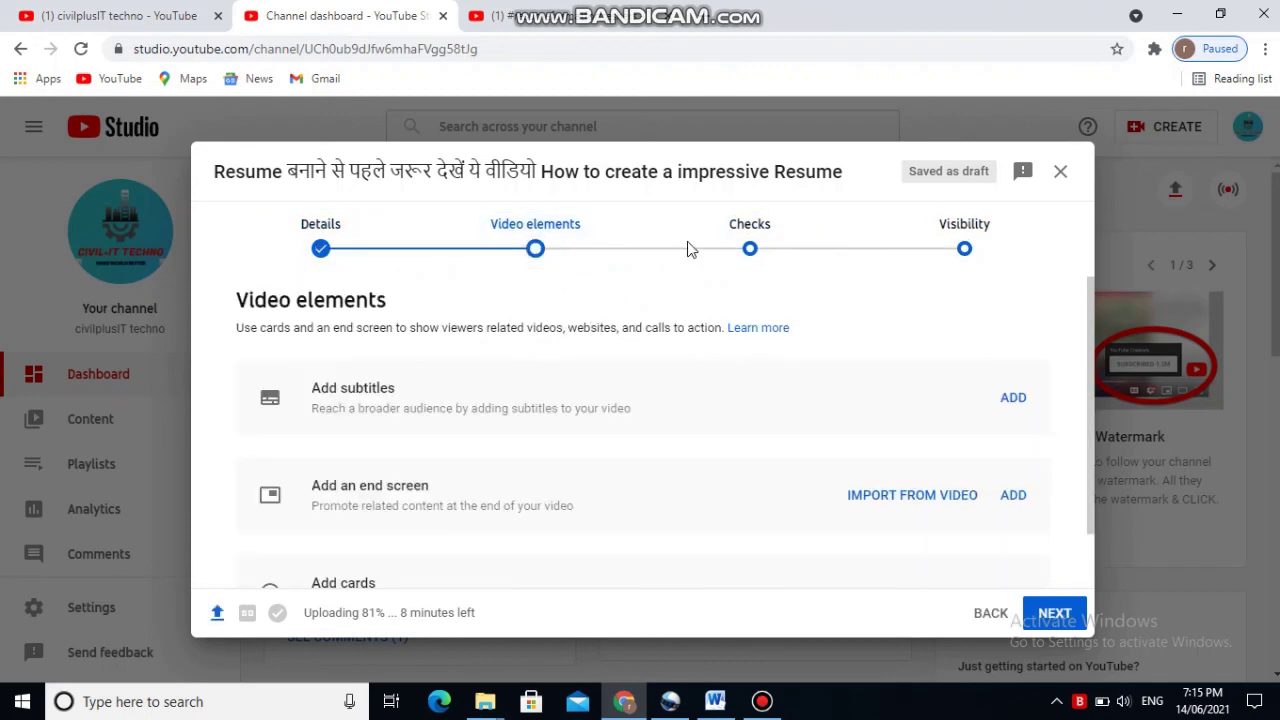
click(750, 250)
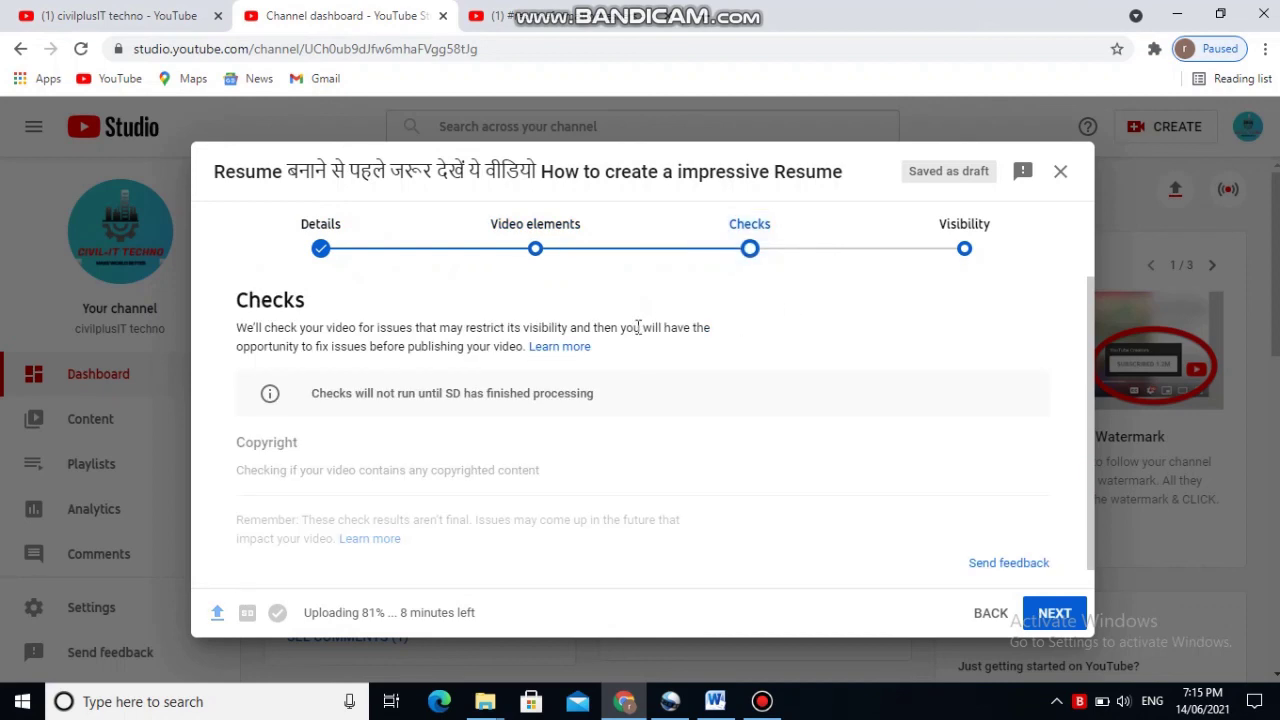
click(958, 251)
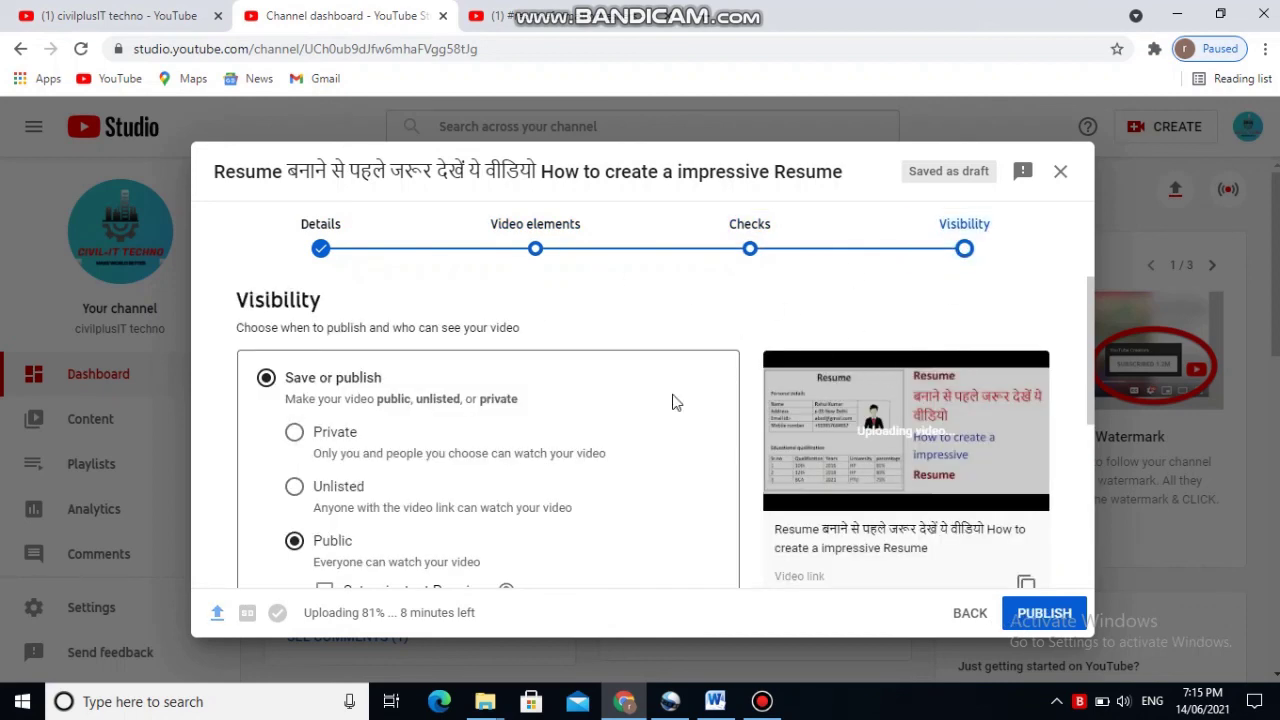